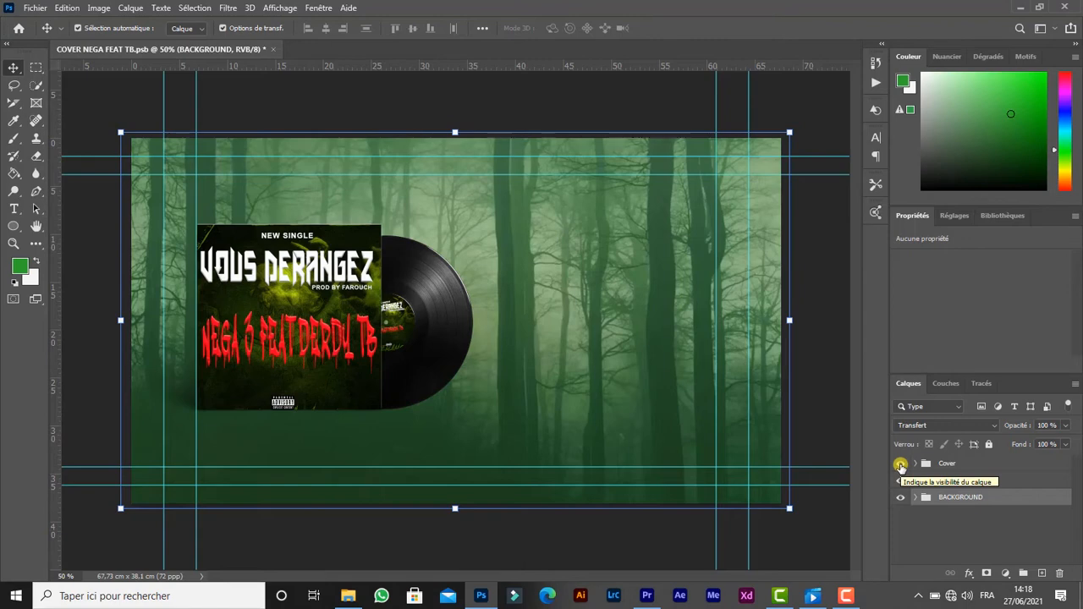
# Toggle the visibility of the Cover, Vinyl and BACKGROUND groups to examine what each one contains.
pyautogui.click(901, 463)
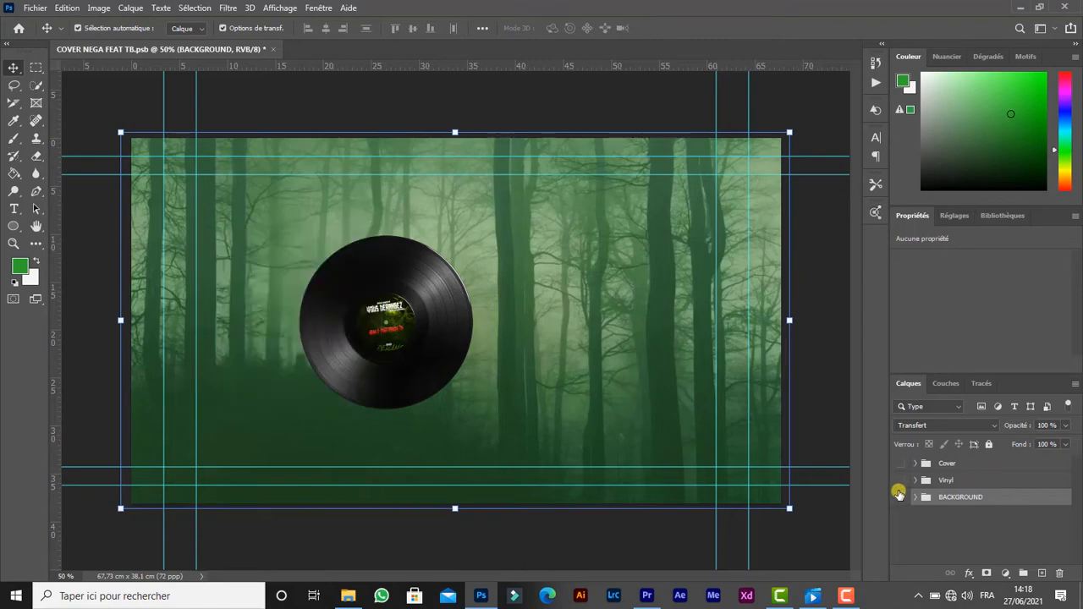
pyautogui.click(900, 484)
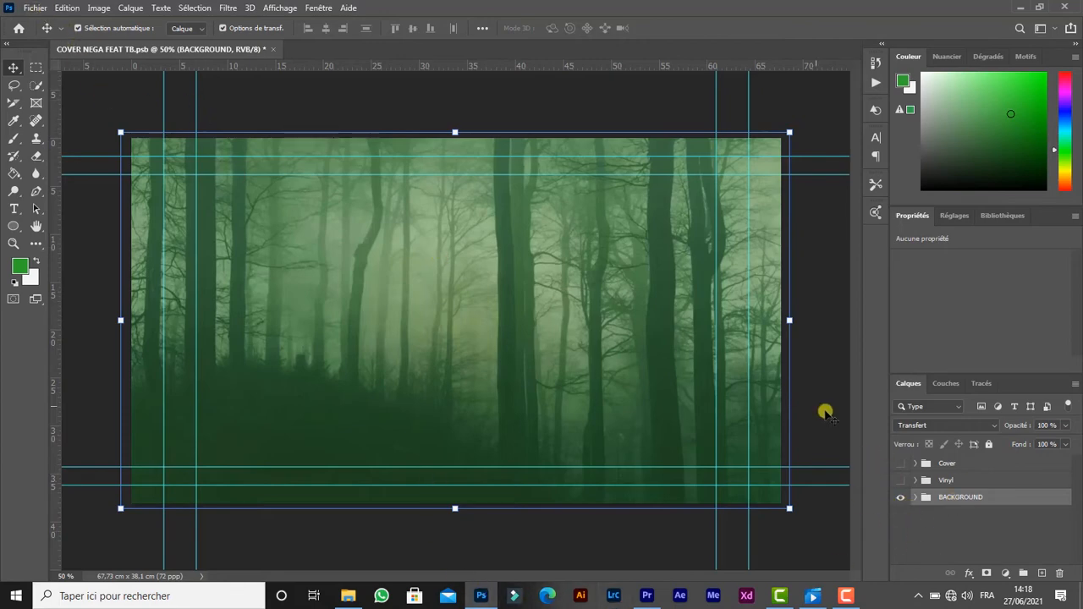
pyautogui.click(899, 499)
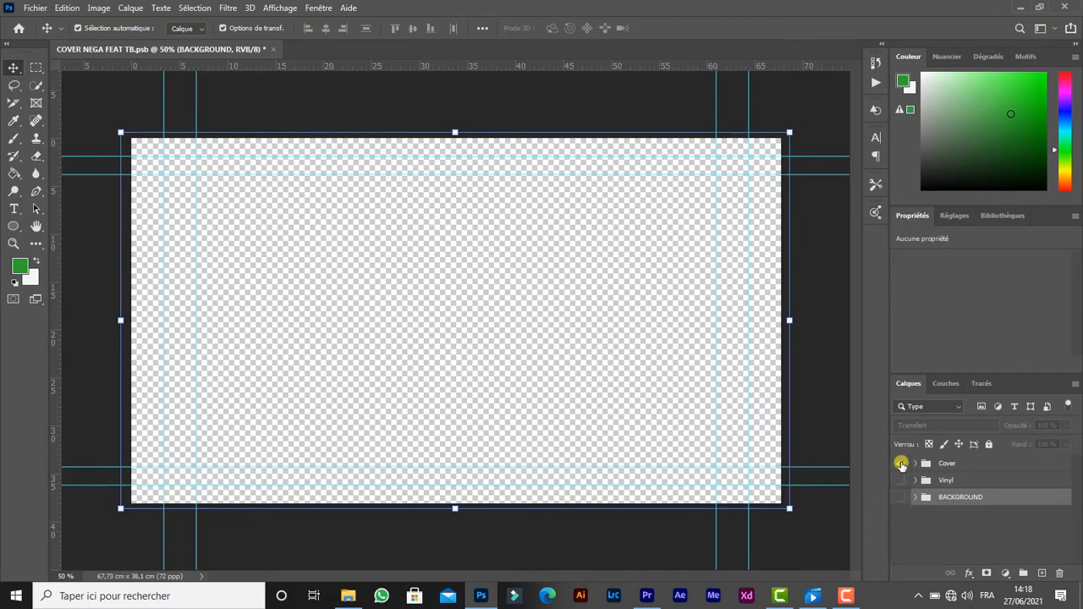
pyautogui.click(900, 463)
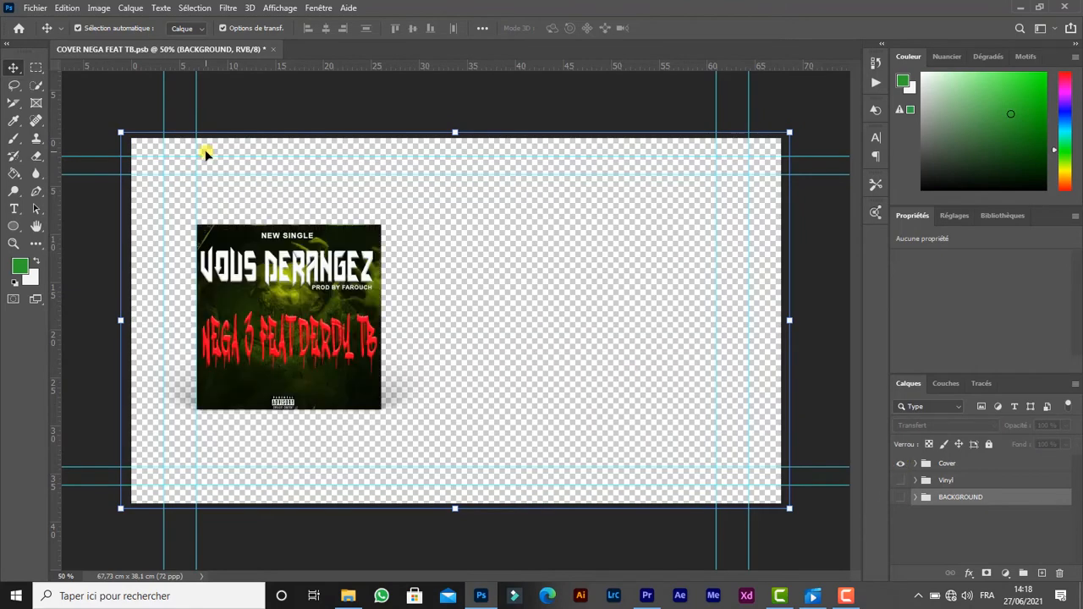
pyautogui.click(900, 464)
pyautogui.click(901, 481)
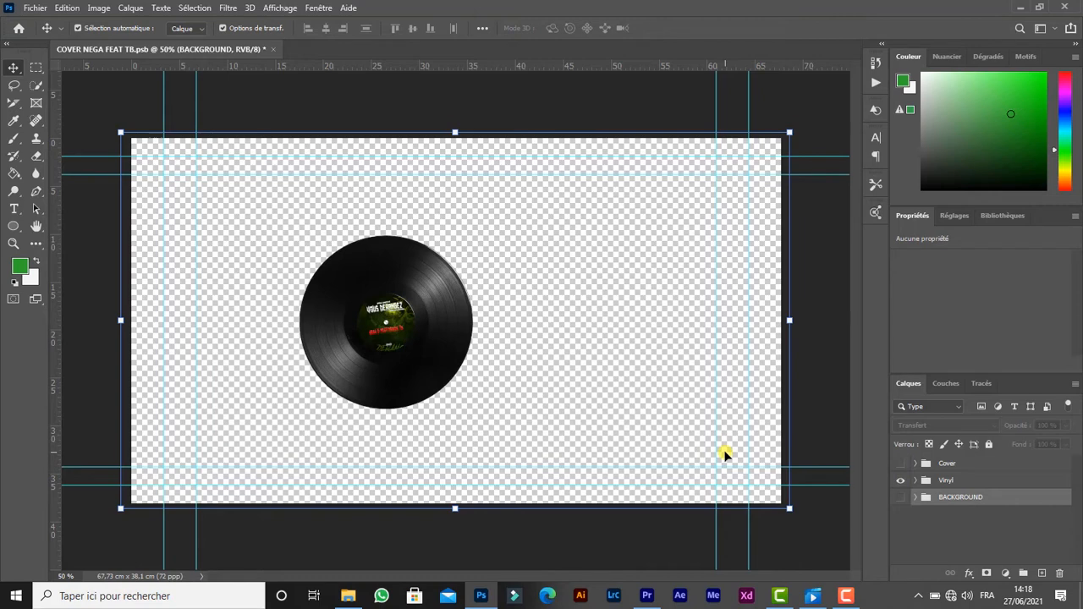
# Expand the Vinyl group and toggle its Shadows group on and off, leaving the shadow visible beneath the record.
pyautogui.click(915, 481)
pyautogui.moveTo(1074, 503); pyautogui.dragTo(1074, 529)
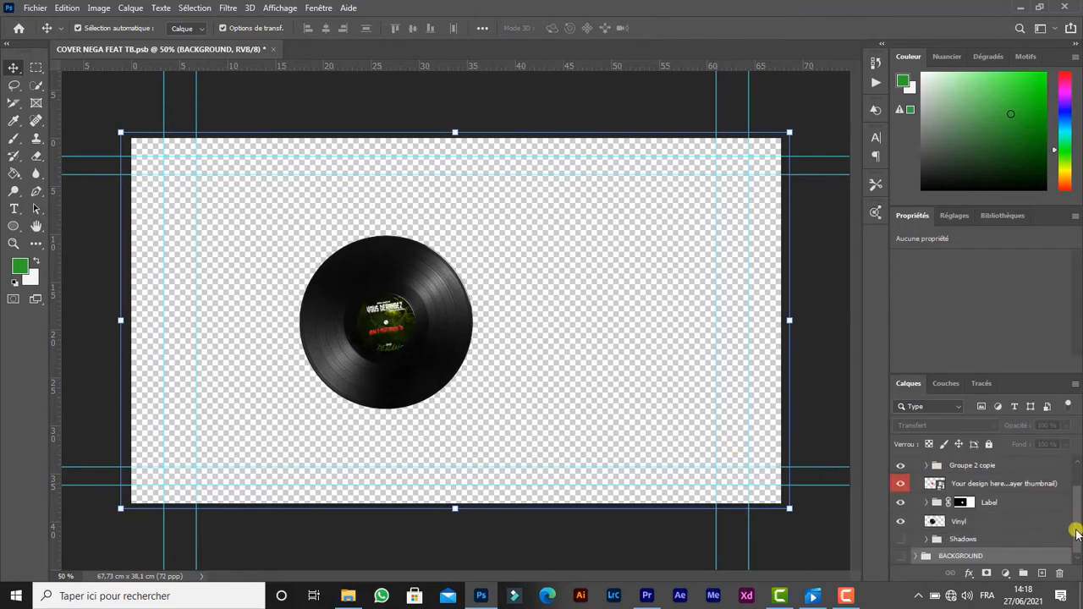
pyautogui.click(899, 540)
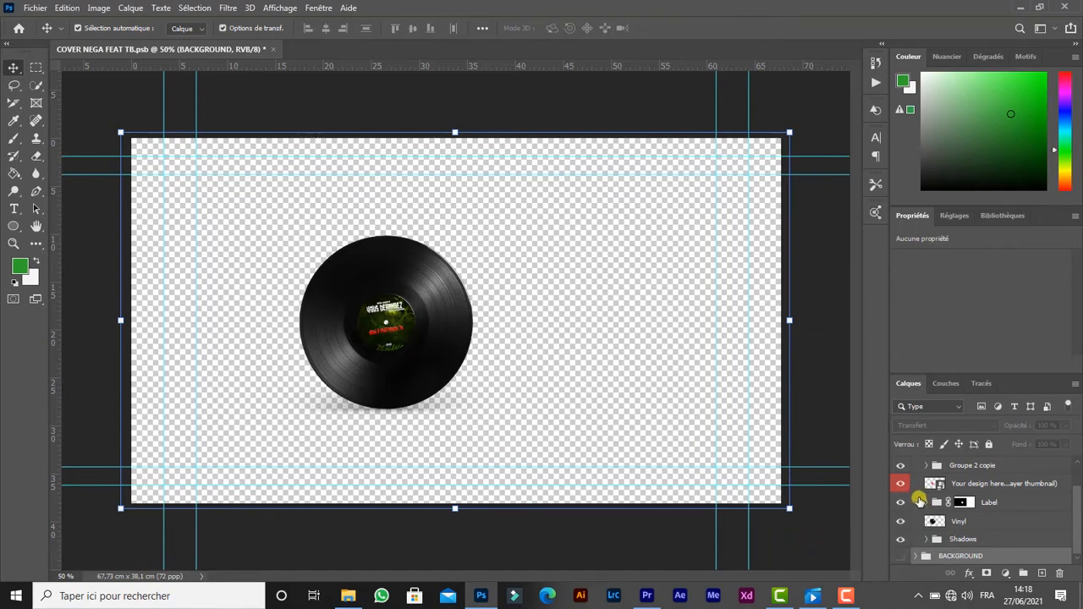
pyautogui.click(901, 539)
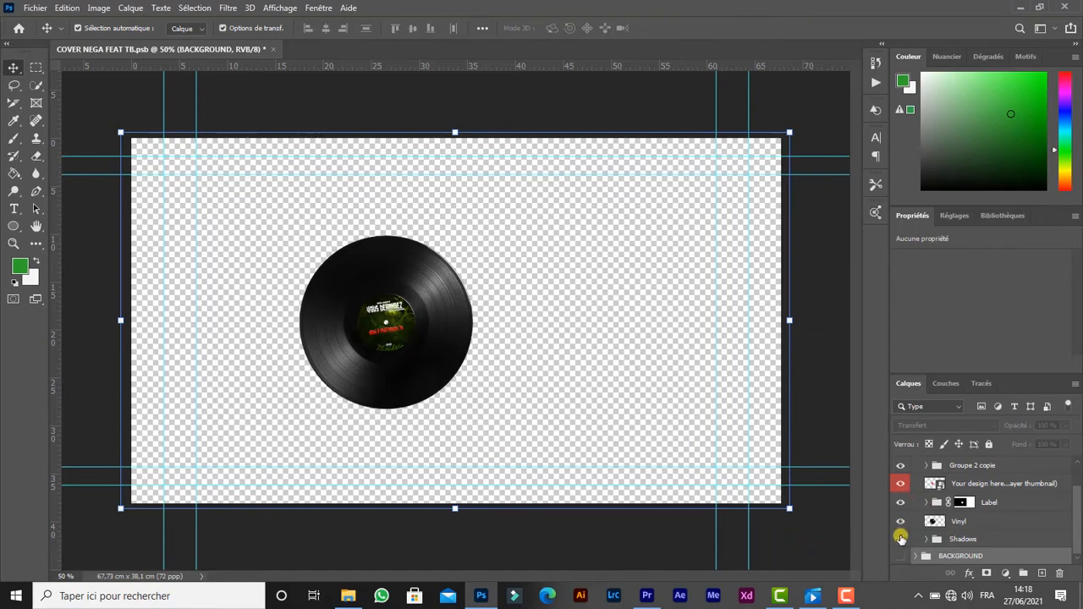
pyautogui.click(900, 539)
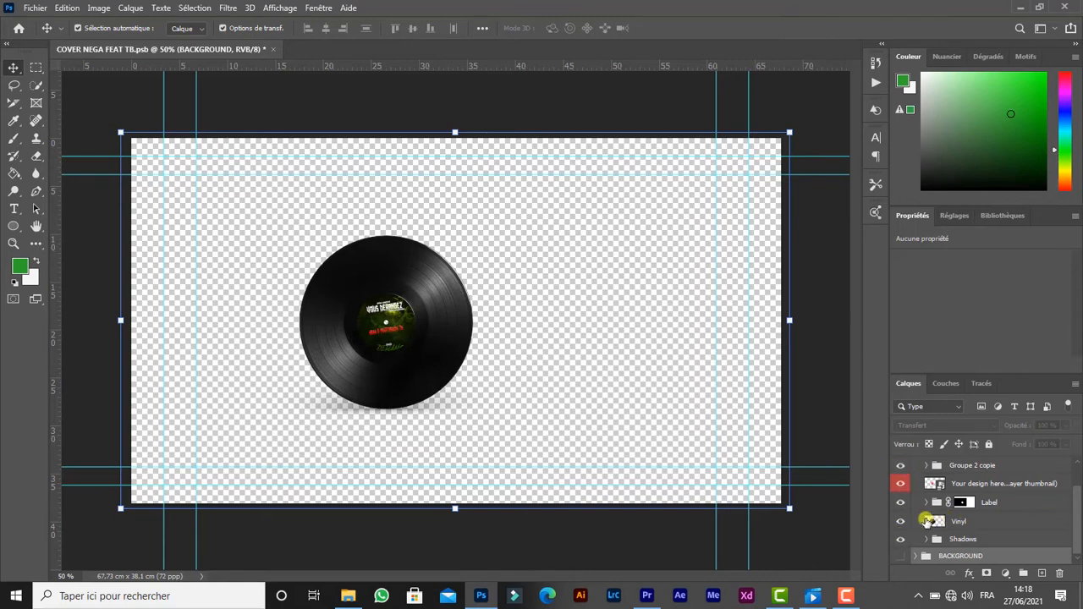
# Hide the other layers of the Vinyl group to examine the shadow alone, and show them again.
pyautogui.moveTo(902, 520); pyautogui.dragTo(901, 480)
pyautogui.click(900, 466)
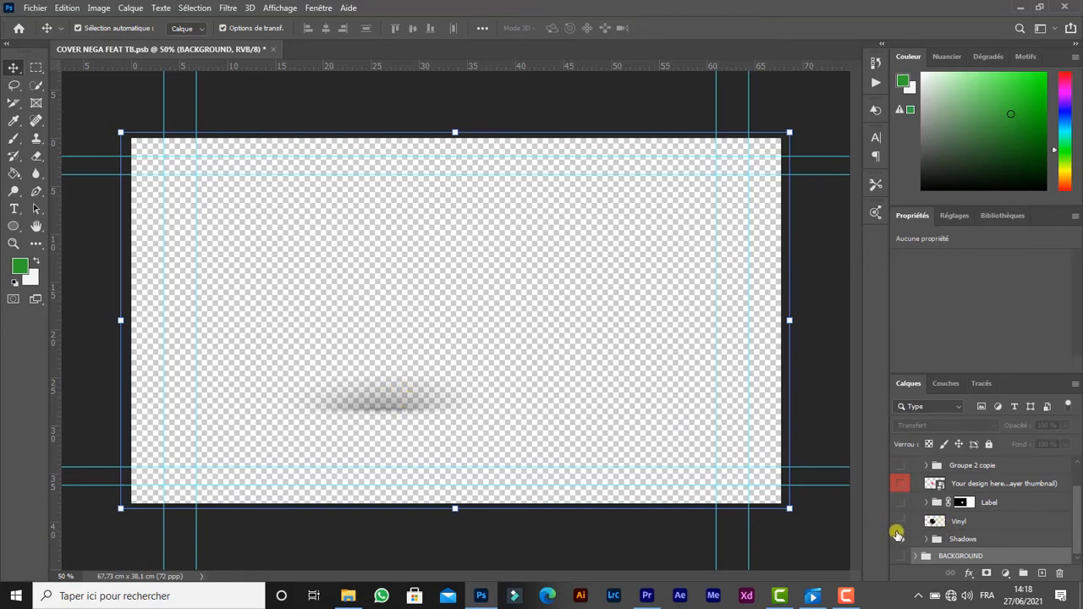
pyautogui.moveTo(900, 524); pyautogui.dragTo(901, 466)
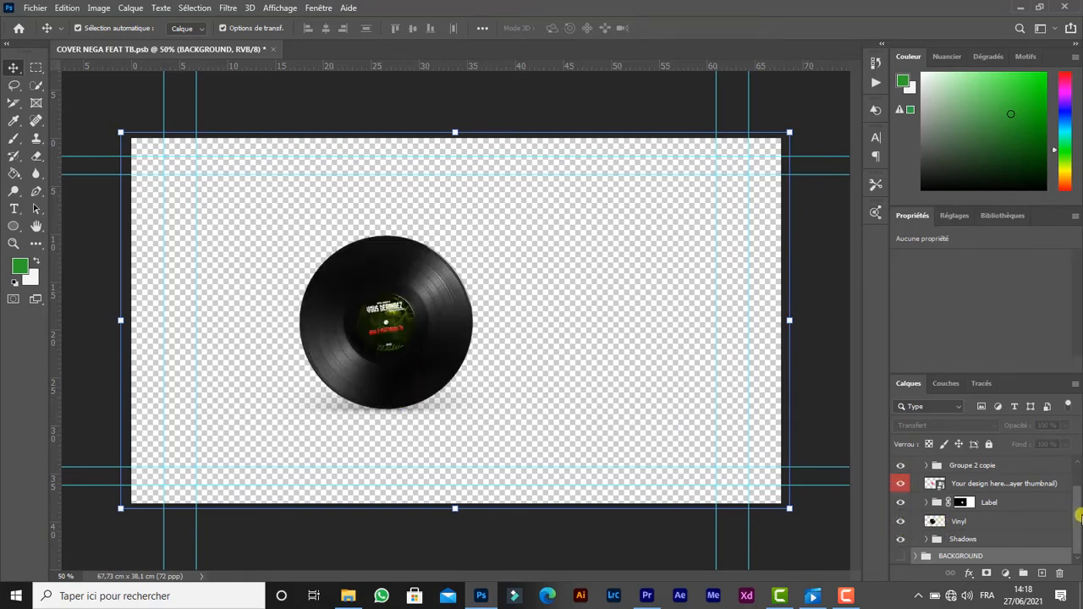
pyautogui.moveTo(1078, 516); pyautogui.dragTo(1079, 494)
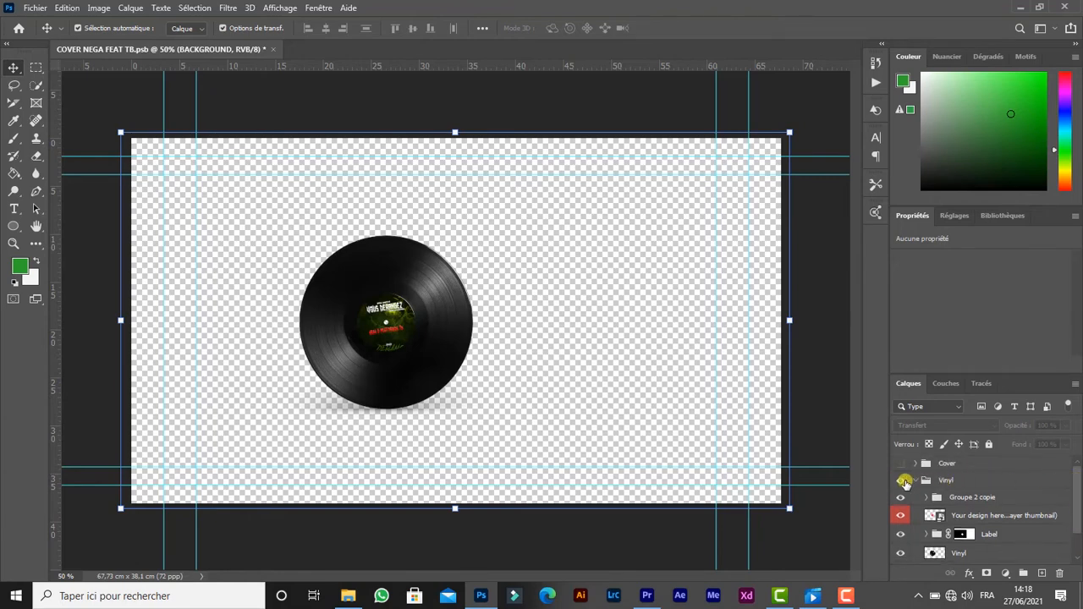
# Collapse the Vinyl group and show the Cover and BACKGROUND groups again to view the full composition.
pyautogui.click(917, 480)
pyautogui.click(900, 497)
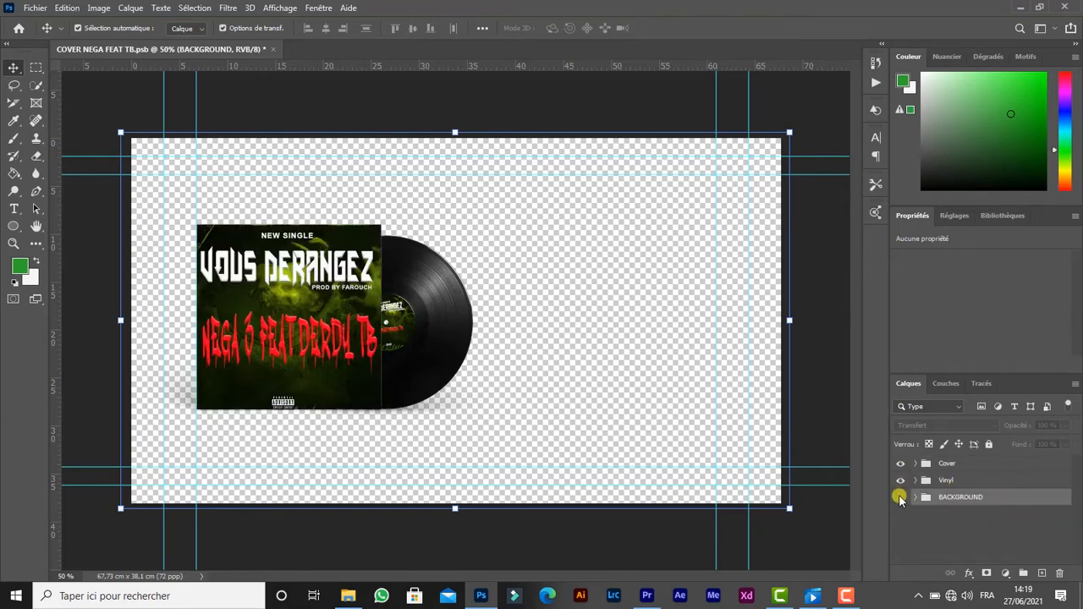
pyautogui.click(900, 497)
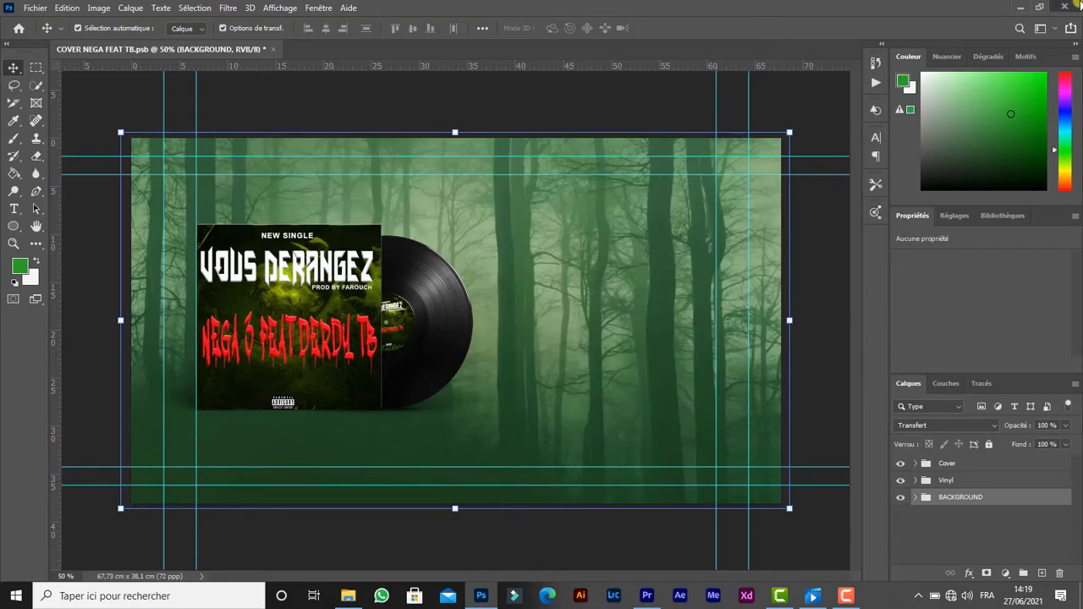
# Quit Photoshop without saving the changes to COVER NEGA FEAT TB.psb and return to Premiere Pro.
pyautogui.click(1077, 3)
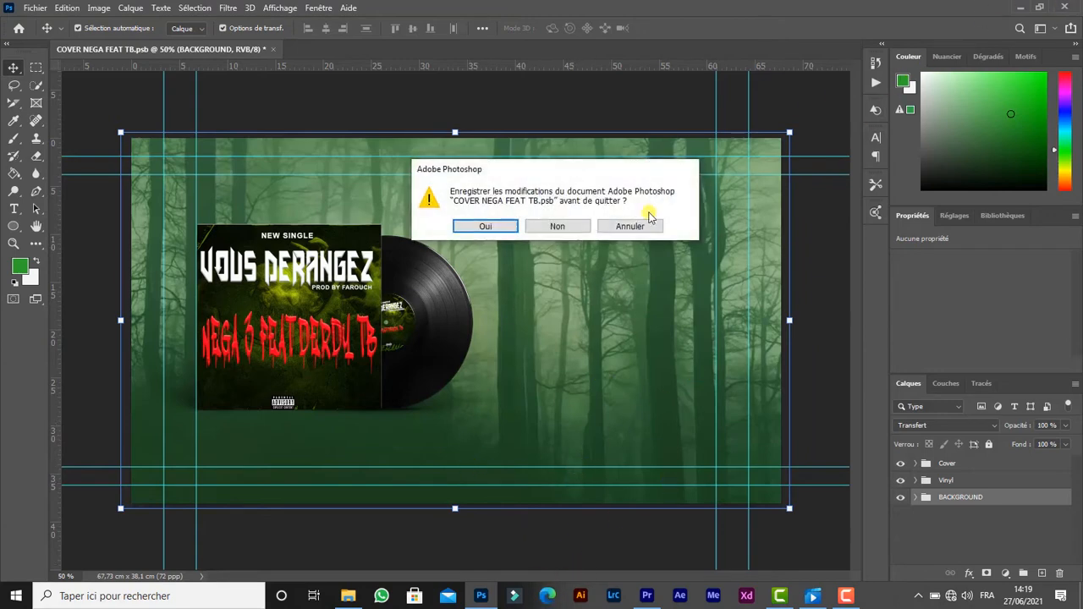
pyautogui.click(559, 226)
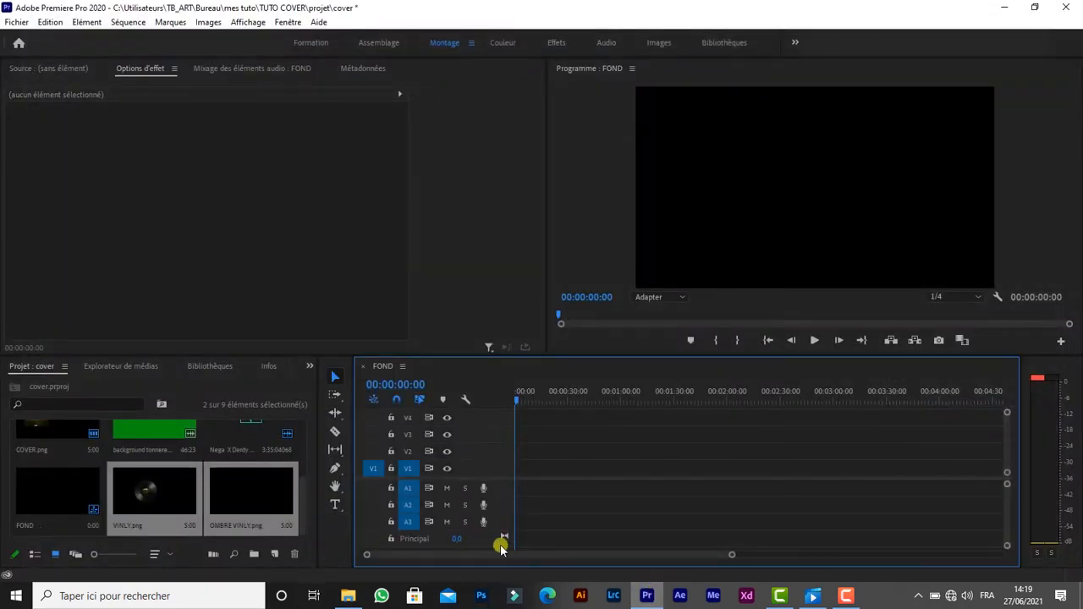
# Place the song's audio file on track A1 at the start of the FOND sequence.
pyautogui.moveTo(303, 492)
pyautogui.mouseDown()
pyautogui.moveTo(308, 437)
pyautogui.moveTo(305, 525)
pyautogui.moveTo(306, 476)
pyautogui.mouseUp()
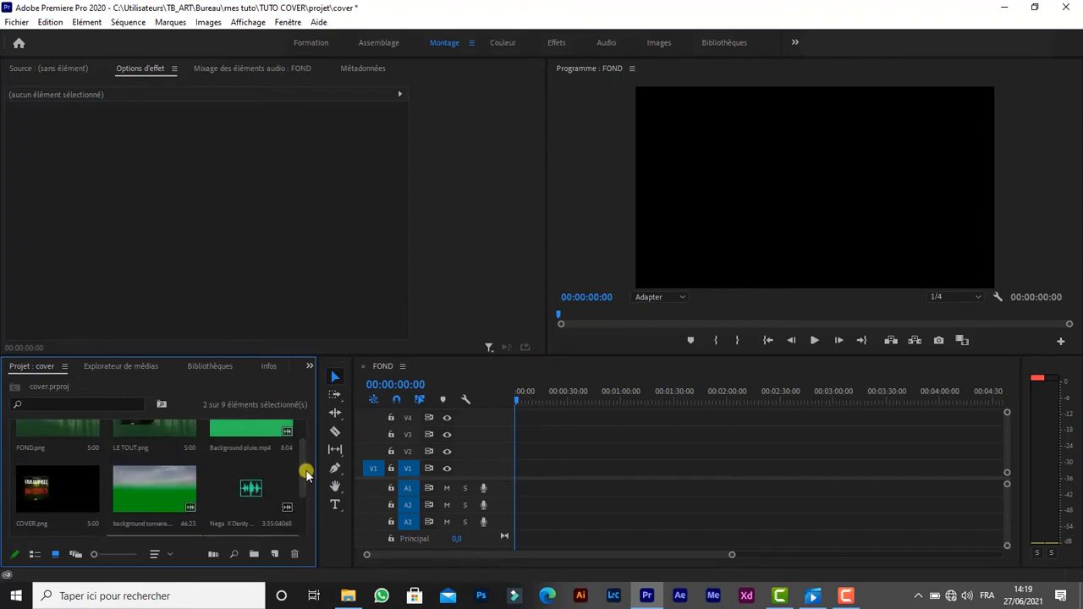
pyautogui.click(252, 496)
pyautogui.moveTo(252, 496); pyautogui.dragTo(499, 499)
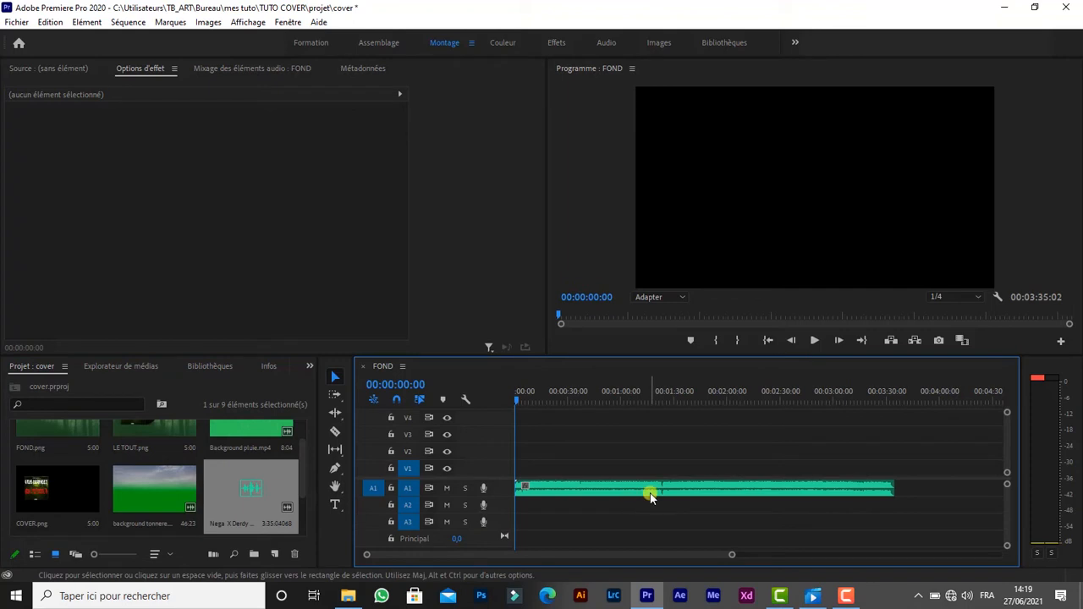
# Place FOND.png on track V1 and OMBRE VINLY.png on V2, both extended to the full length of the song.
pyautogui.moveTo(315, 492); pyautogui.dragTo(299, 471)
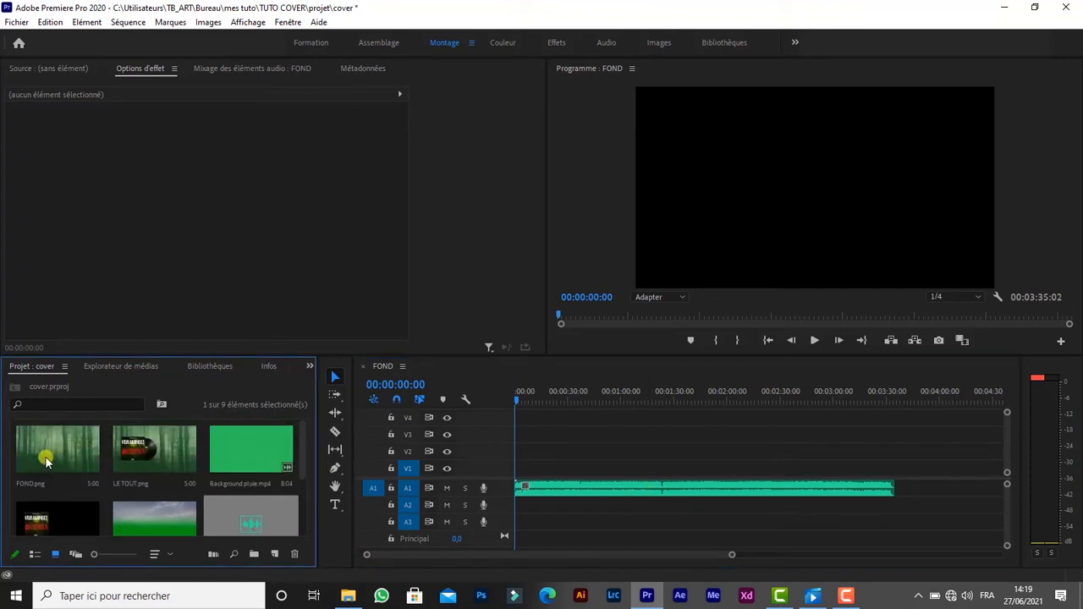
pyautogui.moveTo(44, 453); pyautogui.dragTo(891, 478)
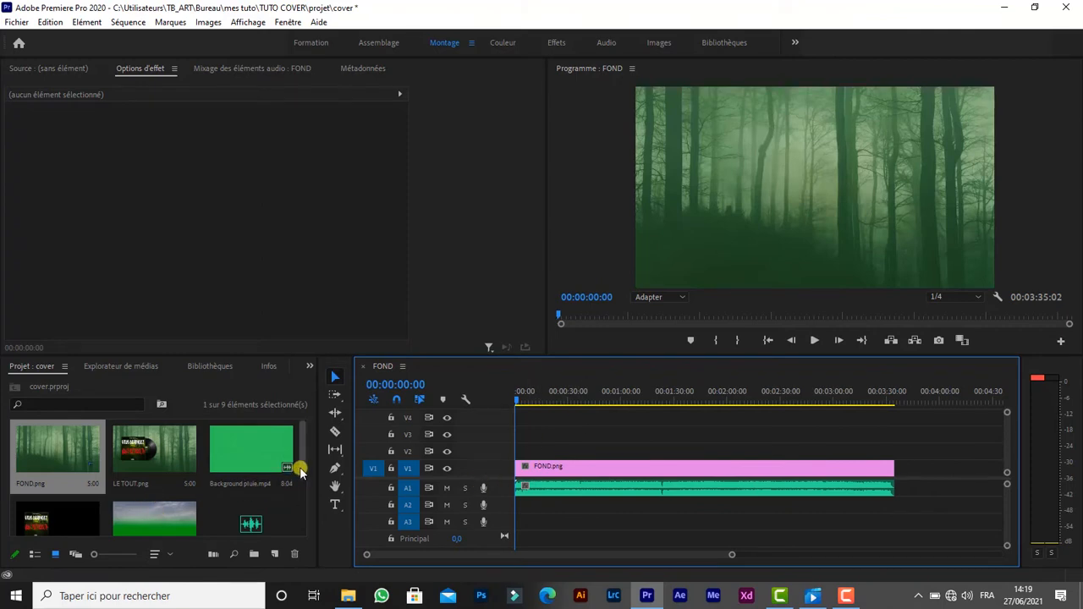
pyautogui.moveTo(302, 471); pyautogui.dragTo(311, 541)
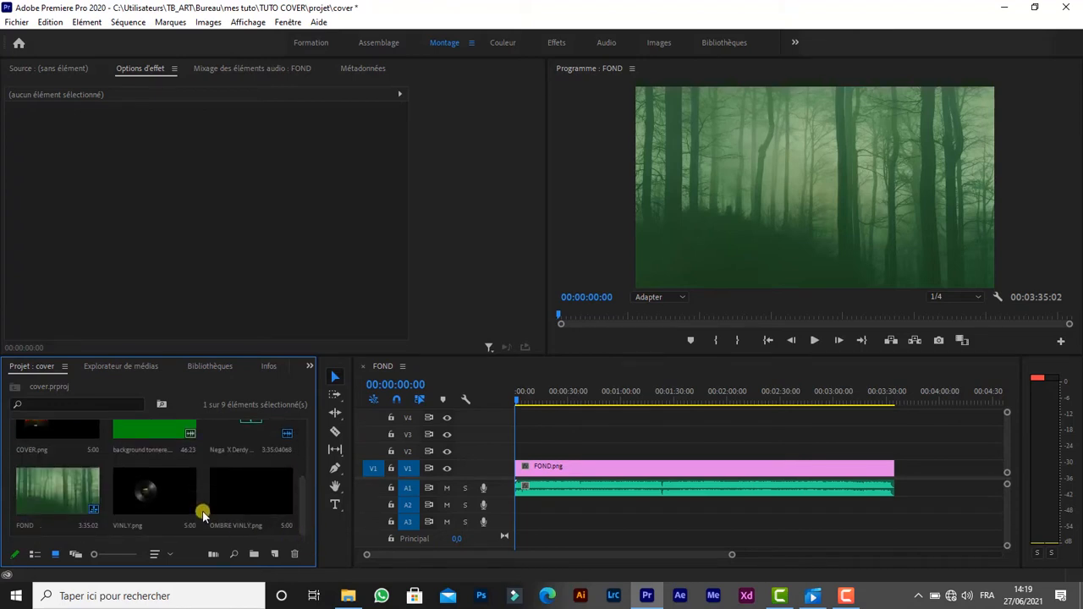
pyautogui.moveTo(242, 500); pyautogui.dragTo(894, 451)
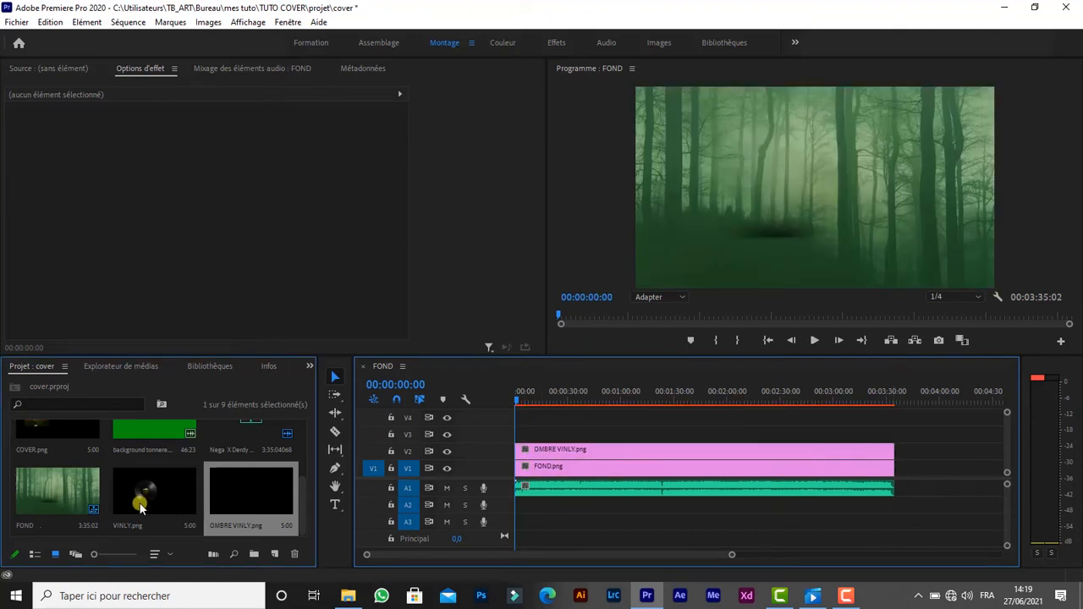
# Place VINLY.png on track V3 and COVER.png on V4, both extended to the end of the song.
pyautogui.moveTo(140, 506); pyautogui.dragTo(893, 425)
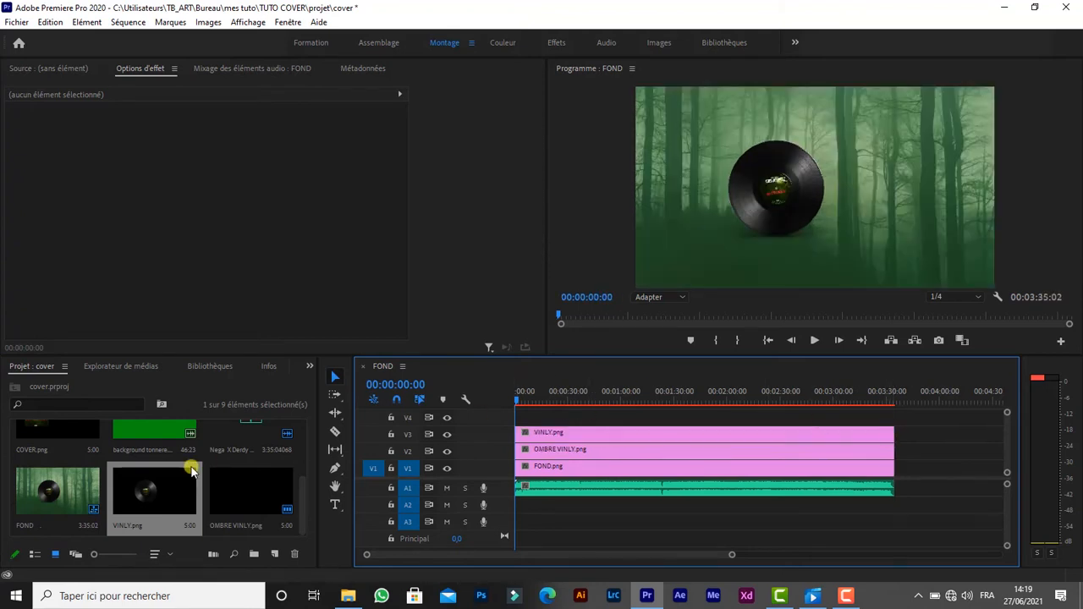
pyautogui.moveTo(300, 491); pyautogui.dragTo(895, 407)
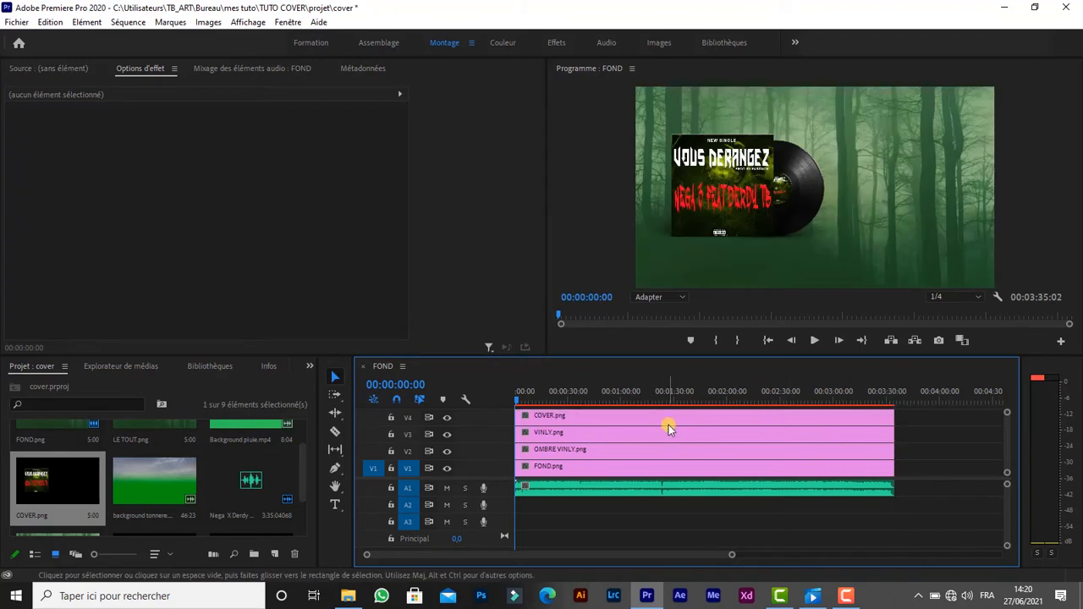
# Hide the COVER.png track and move the VINLY.png clip's anchor point to roughly the centre of the record.
pyautogui.click(546, 433)
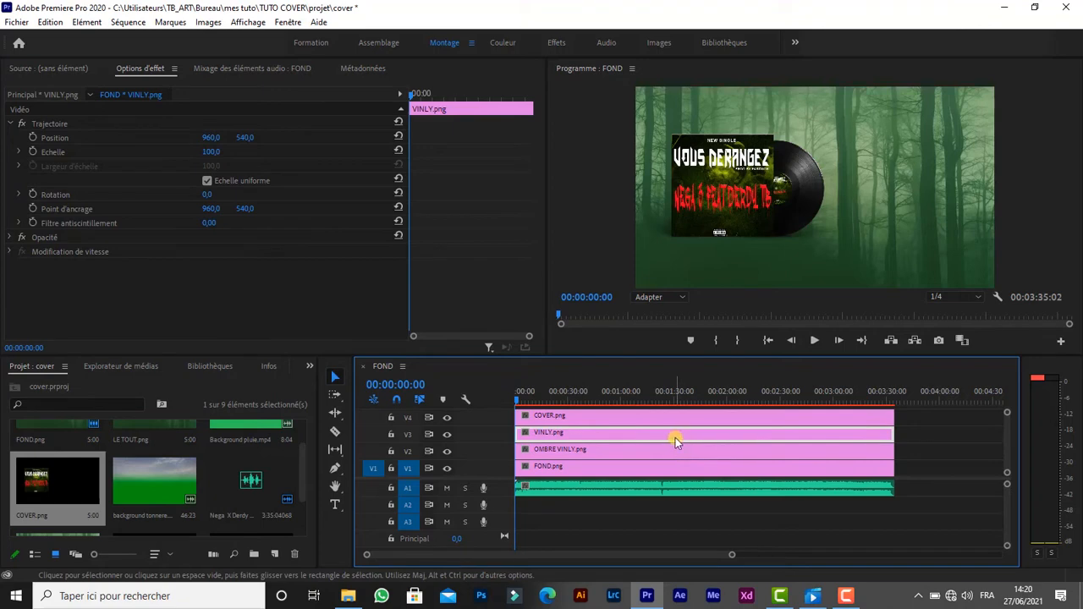
pyautogui.click(447, 417)
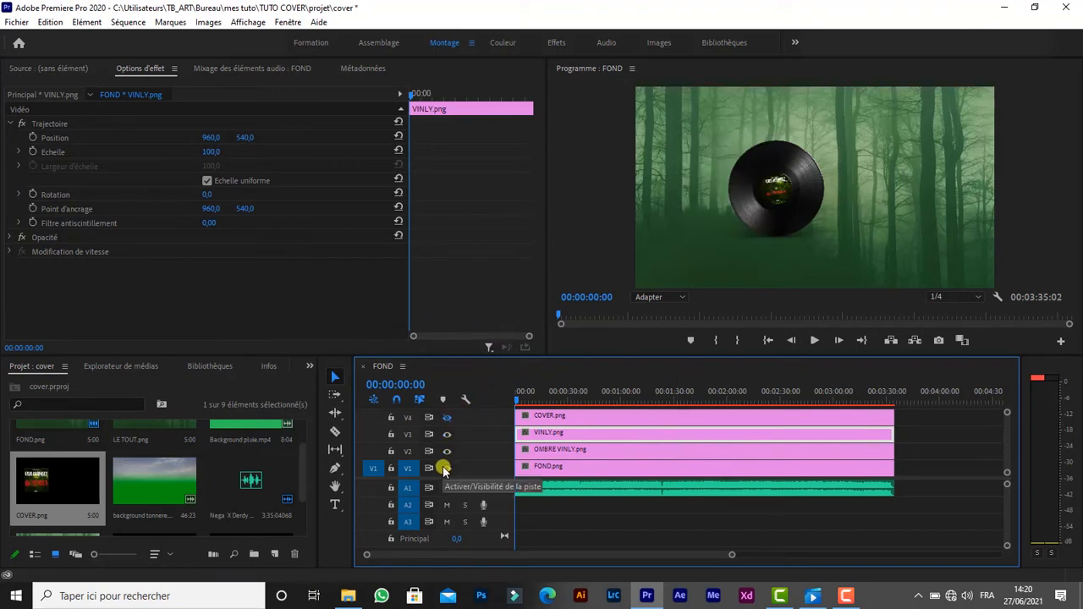
pyautogui.click(136, 214)
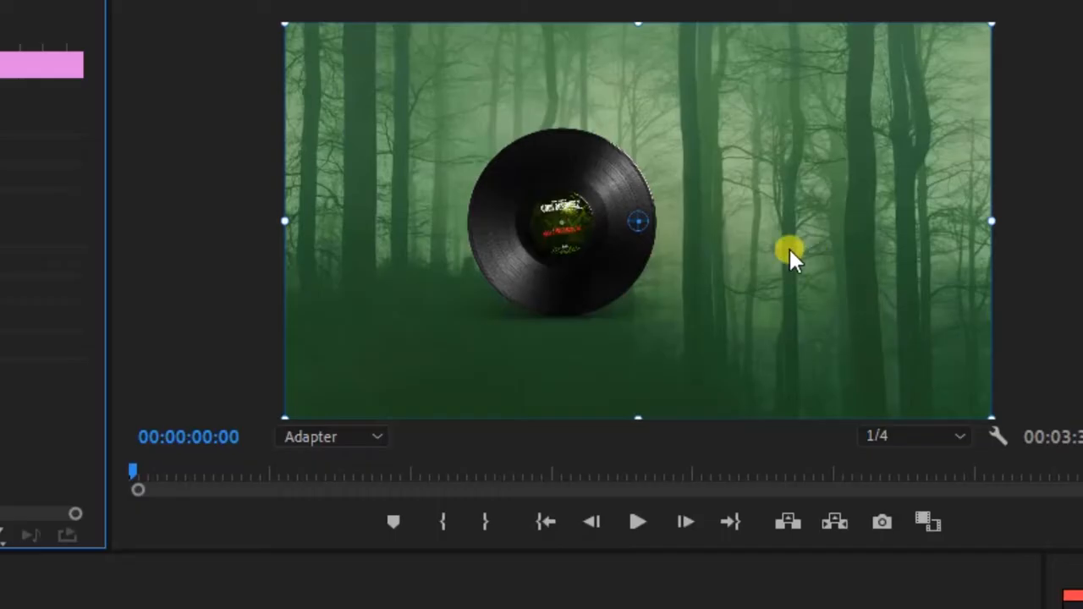
pyautogui.moveTo(641, 224); pyautogui.dragTo(562, 226)
# Refine the VINLY.png anchor point to 751, 544 on the record's centre hole and show the COVER.png track again.
pyautogui.click(377, 436)
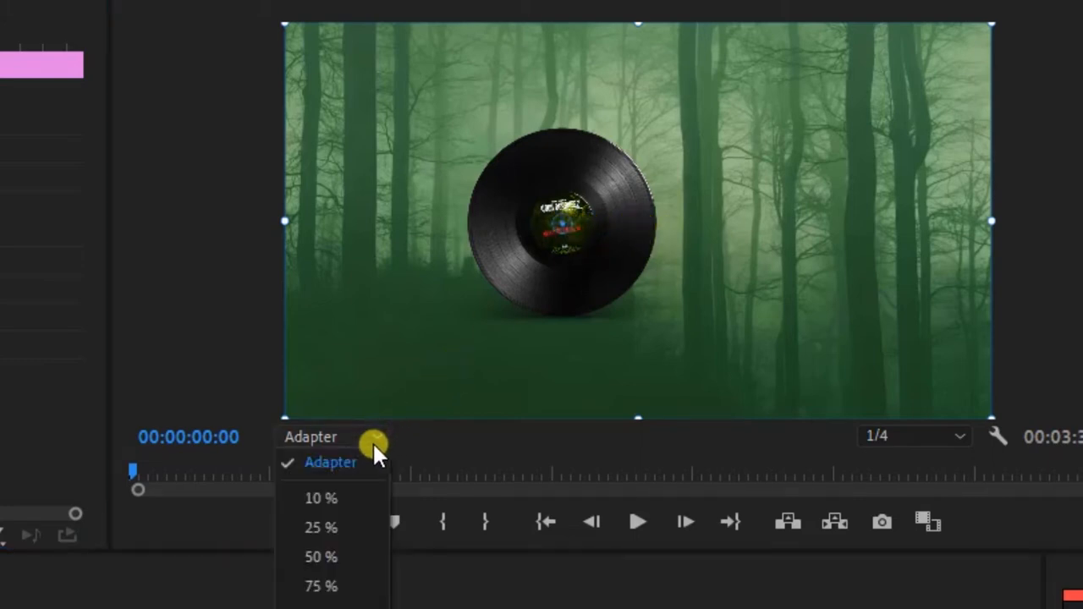
pyautogui.click(336, 604)
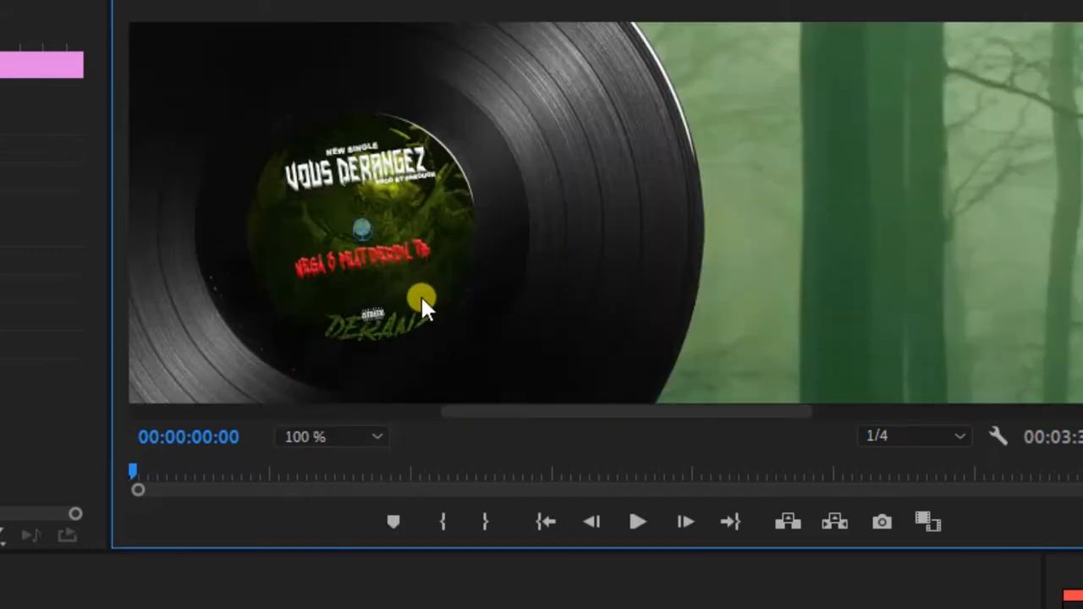
pyautogui.moveTo(369, 239); pyautogui.dragTo(361, 226)
pyautogui.click(351, 429)
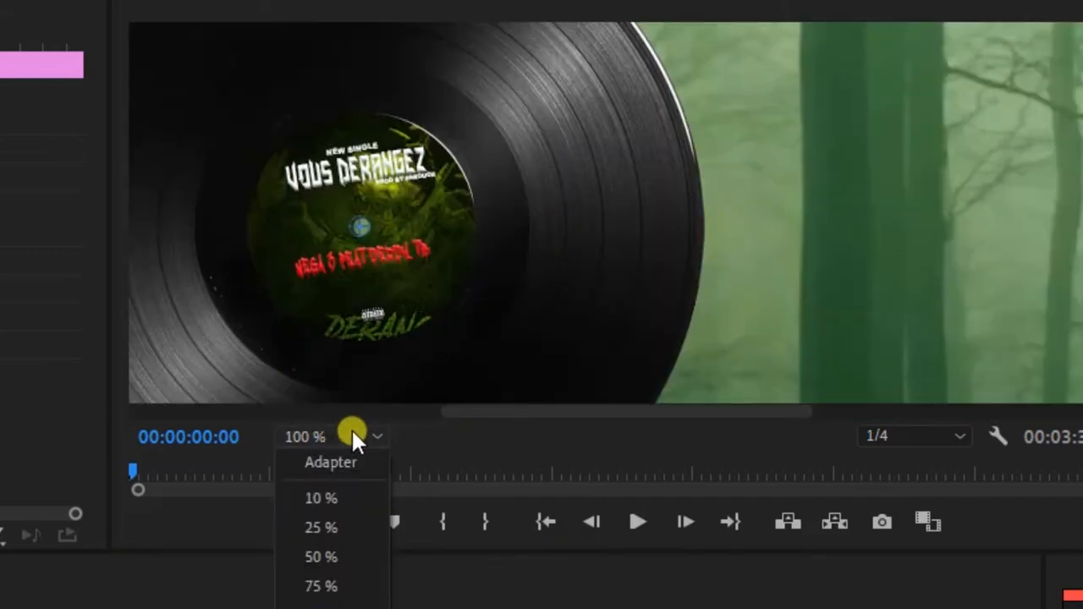
pyautogui.click(341, 463)
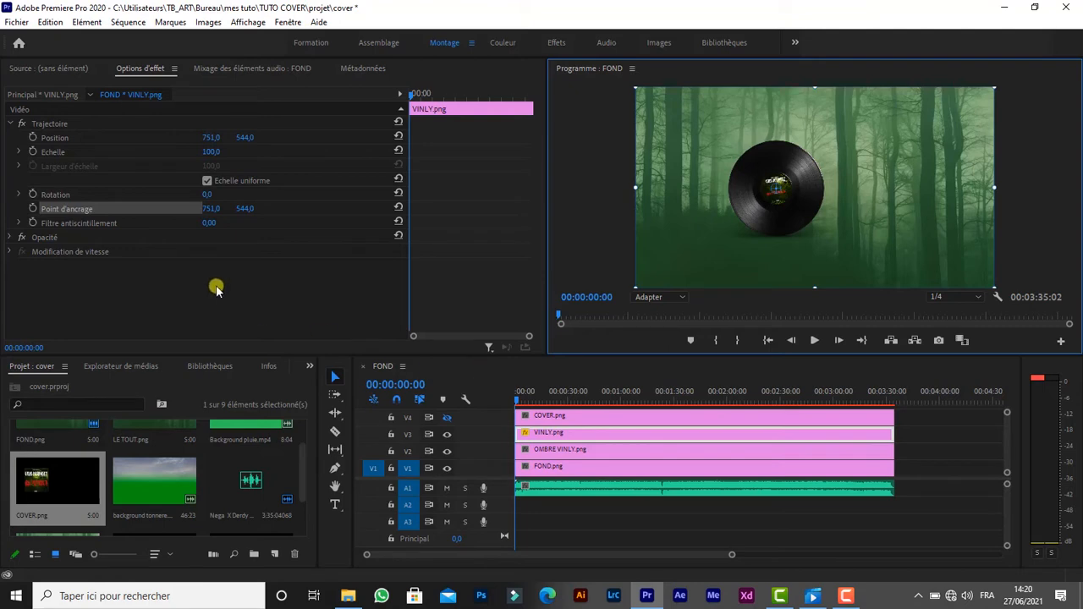
pyautogui.click(447, 417)
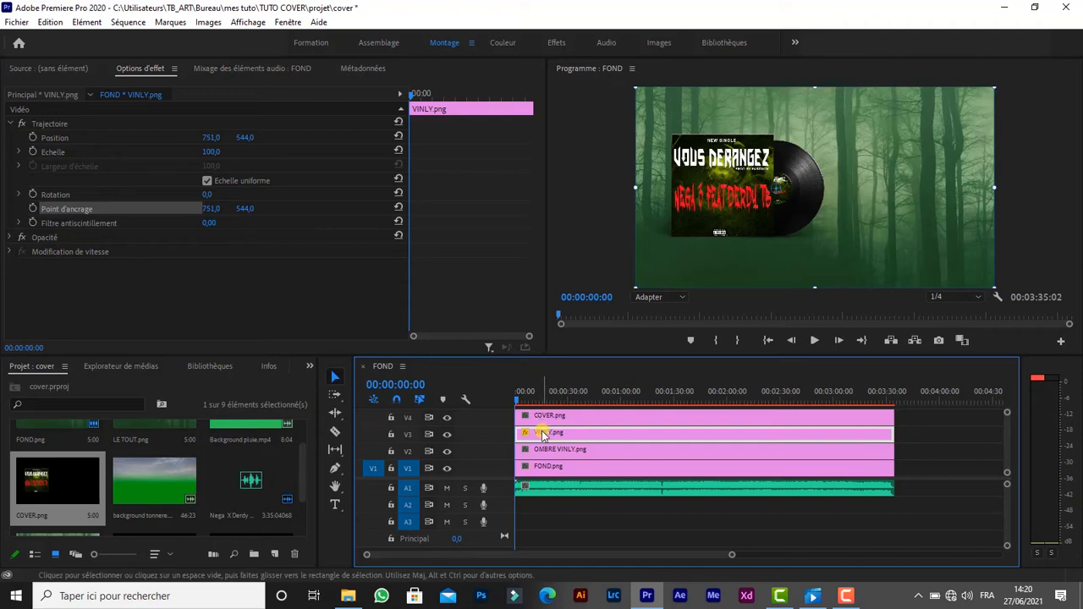
# Keyframe the VINLY.png clip's rotation from 0 at the start of the sequence to 1x159° at its end.
pyautogui.click(33, 194)
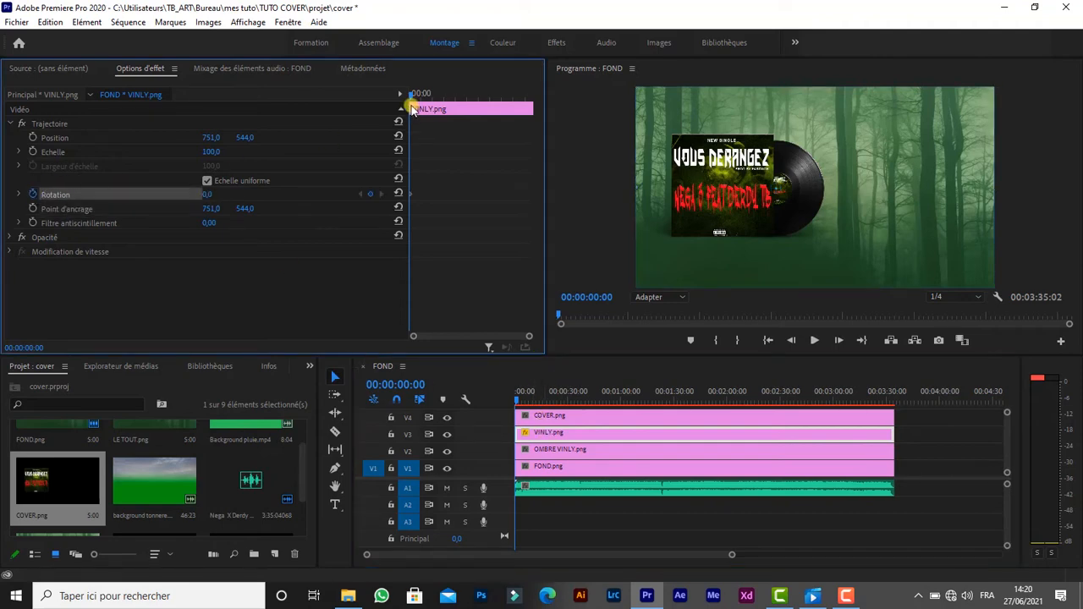
pyautogui.moveTo(411, 96); pyautogui.dragTo(533, 98)
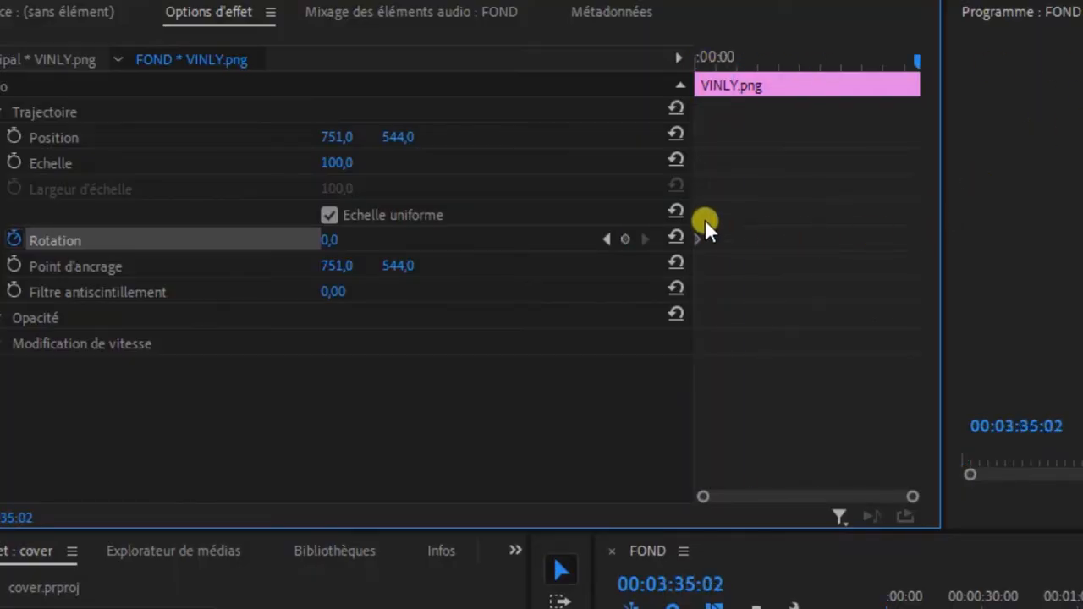
pyautogui.moveTo(321, 240); pyautogui.dragTo(971, 273)
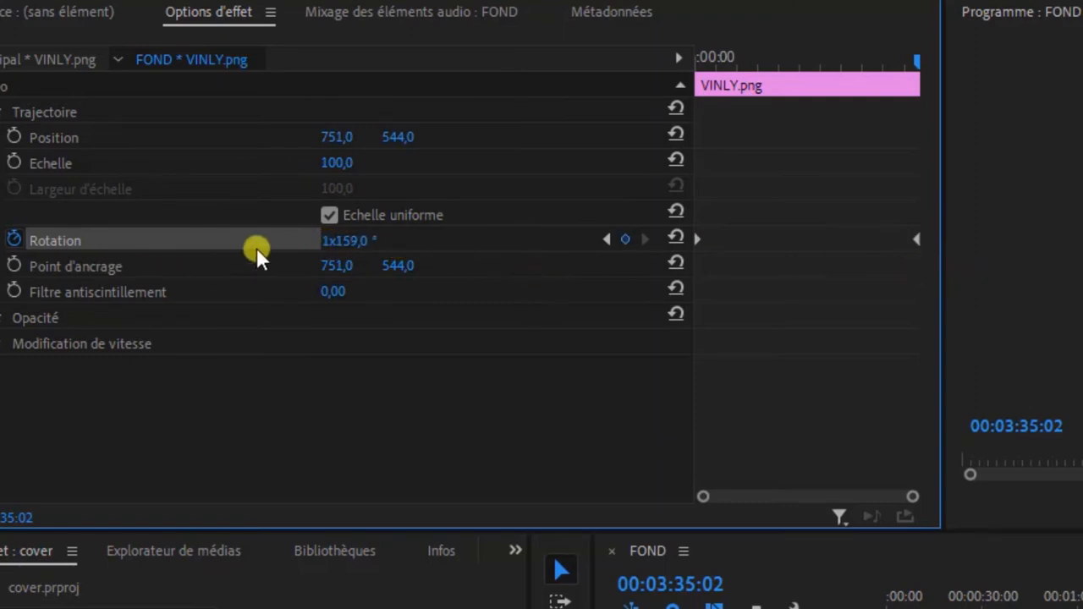
# Set the VINLY.png clip's end rotation keyframe to 35x159° and play back the start of the sequence to check the spin.
pyautogui.click(326, 239)
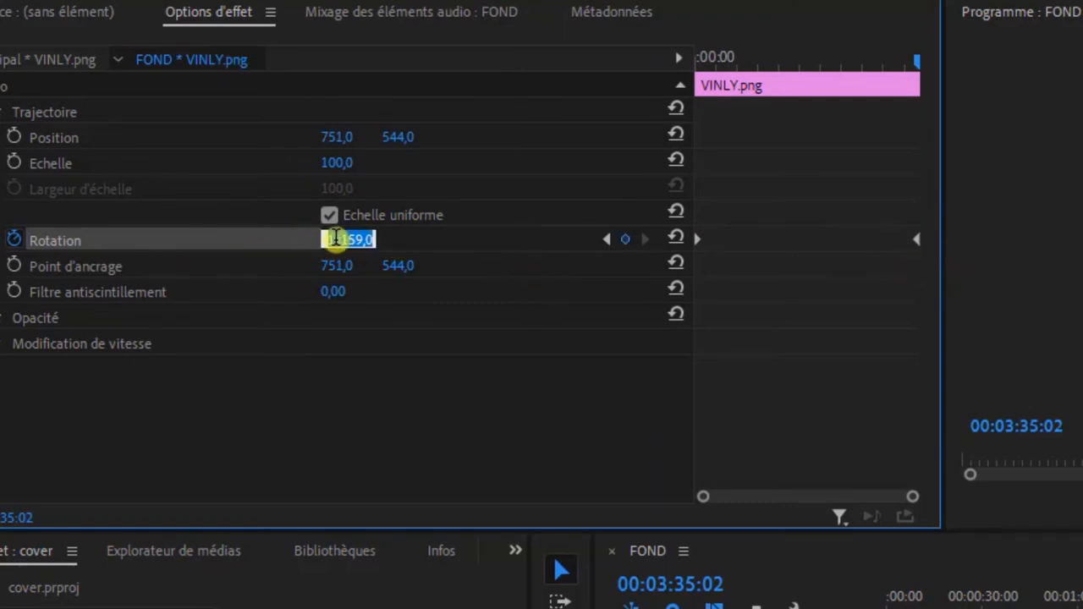
pyautogui.click(330, 239)
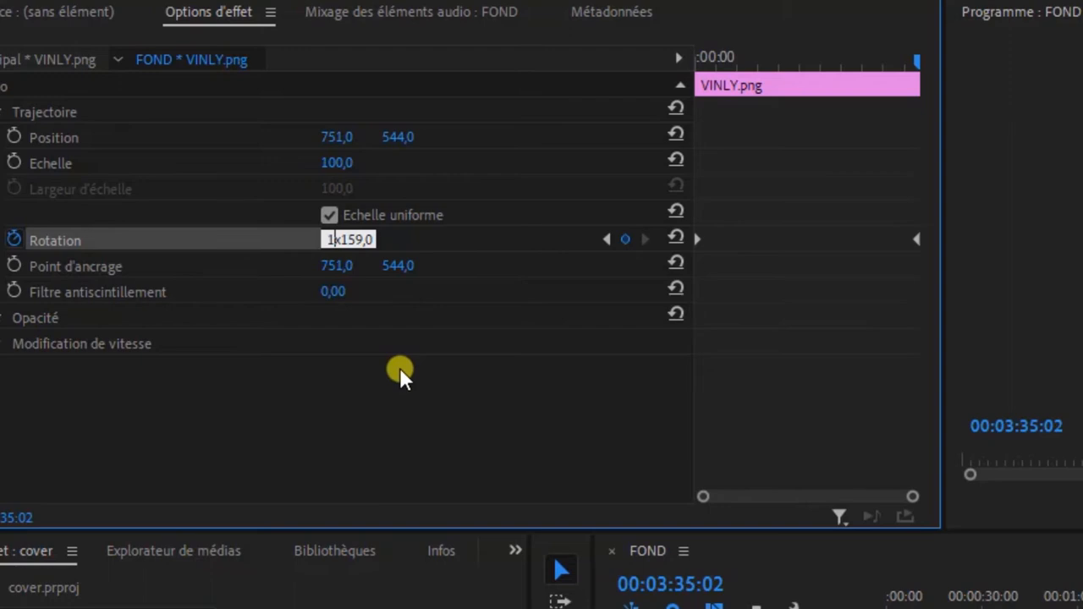
pyautogui.press('BackSpace')
pyautogui.write('35')
pyautogui.click(478, 430)
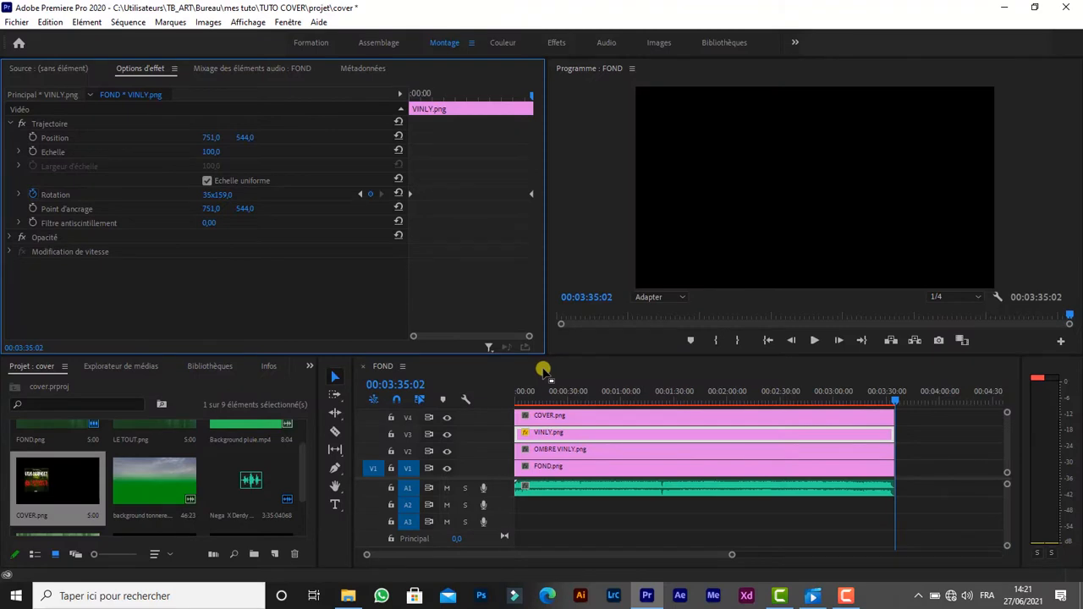
pyautogui.press('space')
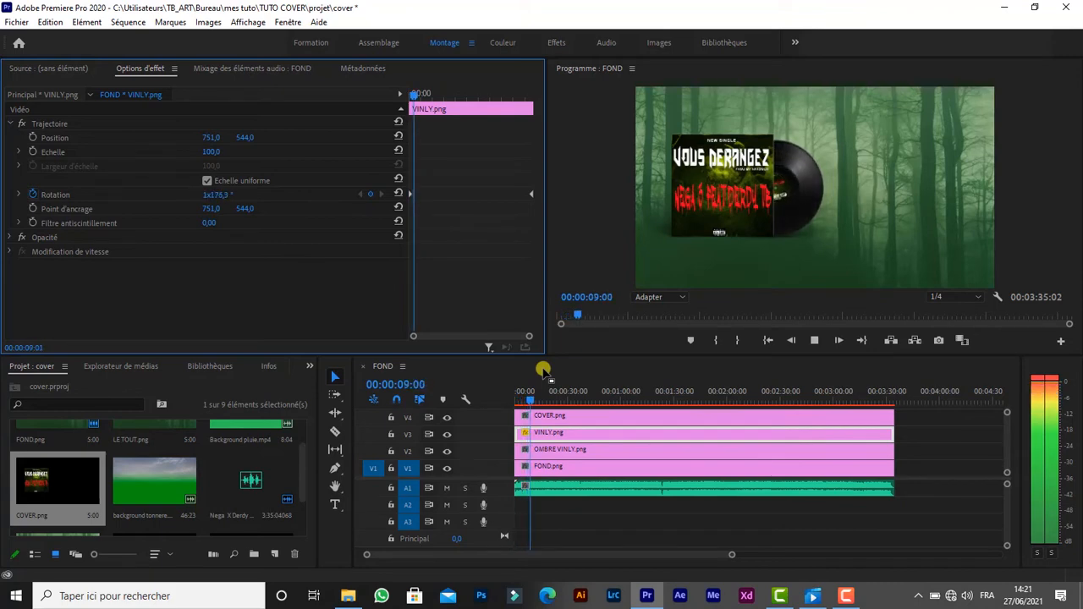
pyautogui.press('space')
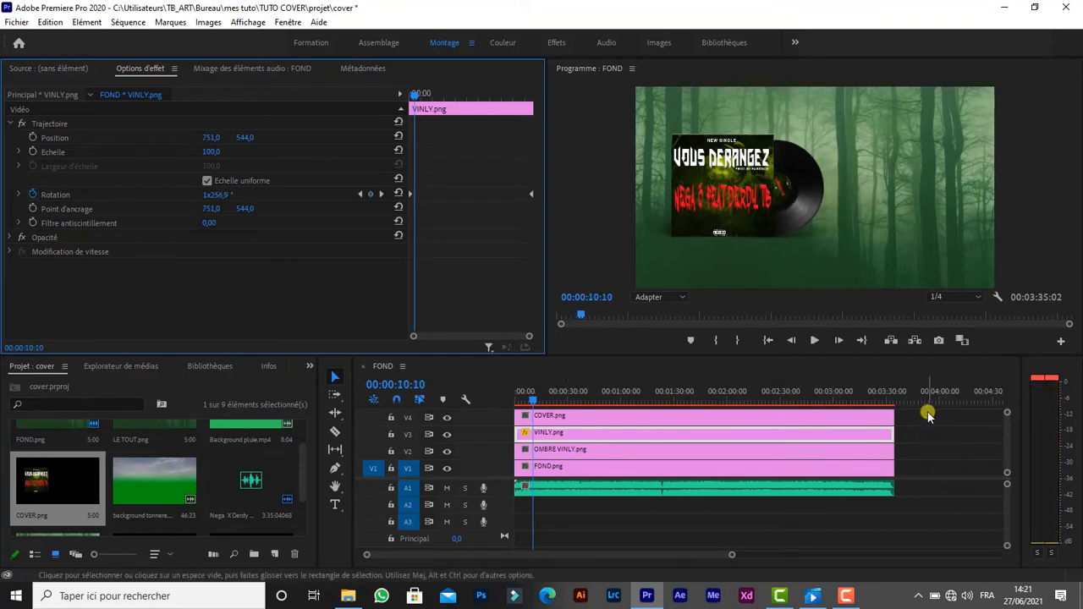
# Replace all the clips in the FOND sequence, including the audio, with a linked After Effects composition.
pyautogui.moveTo(927, 415); pyautogui.dragTo(530, 542)
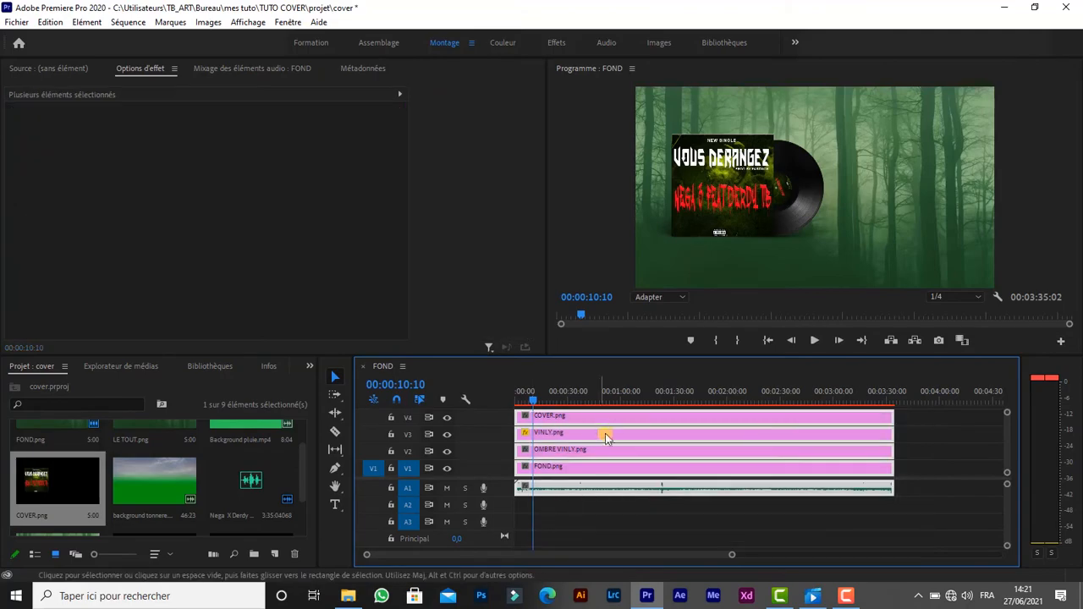
pyautogui.rightClick(609, 430)
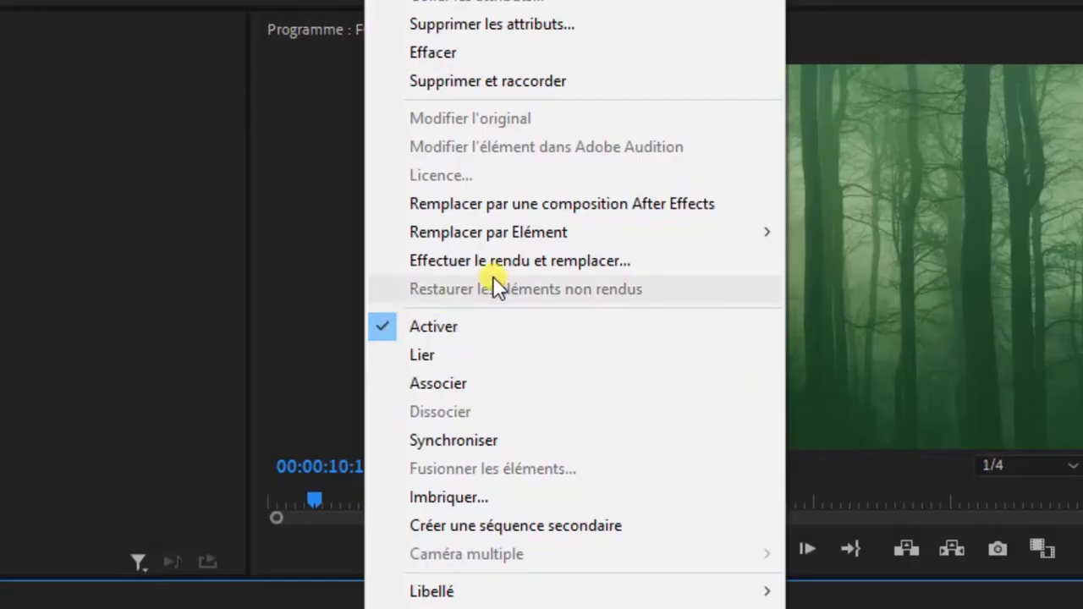
pyautogui.click(519, 210)
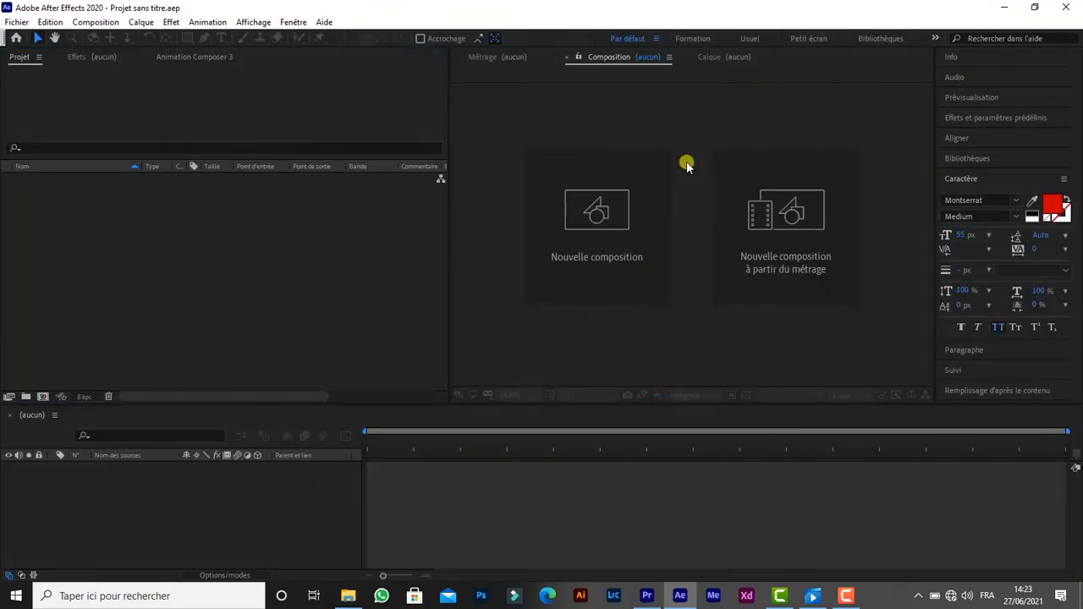
# Save the After Effects project as AUDIO SP in the desktop folder mes tuto > TUTO COVER > projet.
pyautogui.hotkey('ctrl', 's')
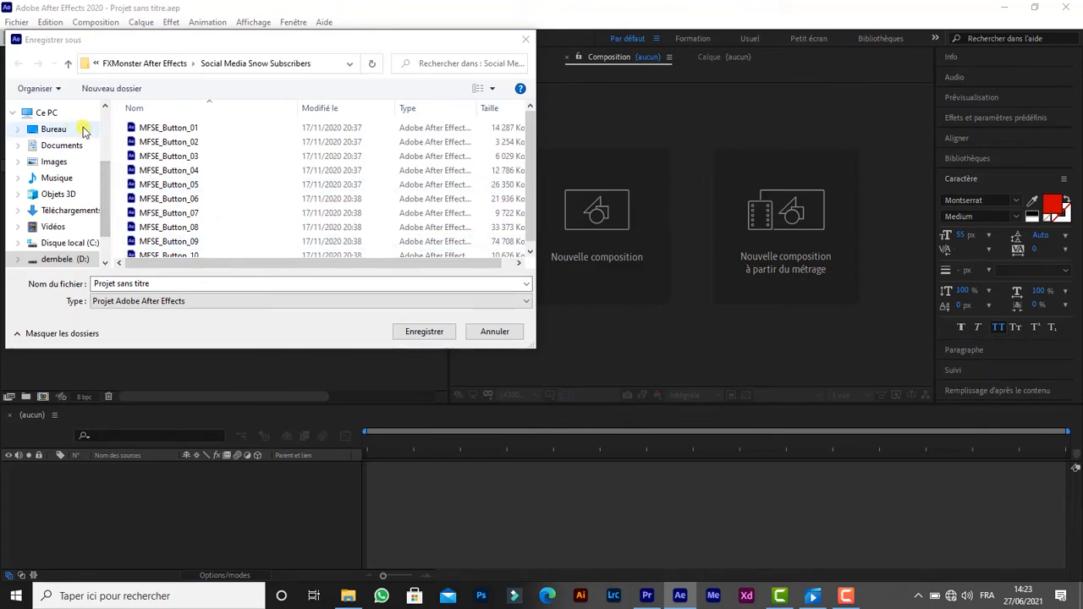
pyautogui.click(80, 129)
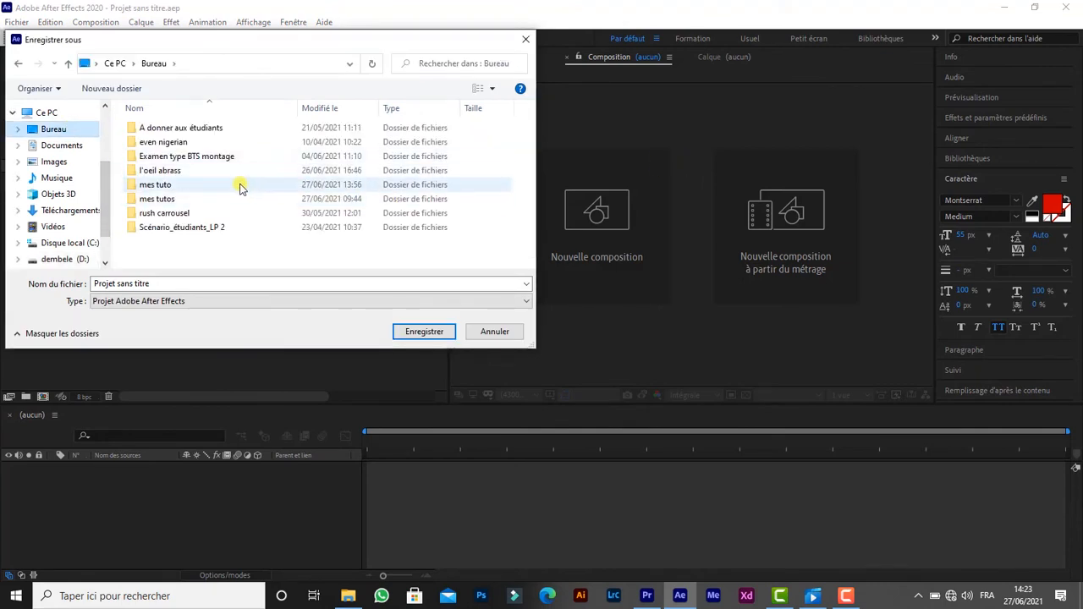
pyautogui.doubleClick(194, 188)
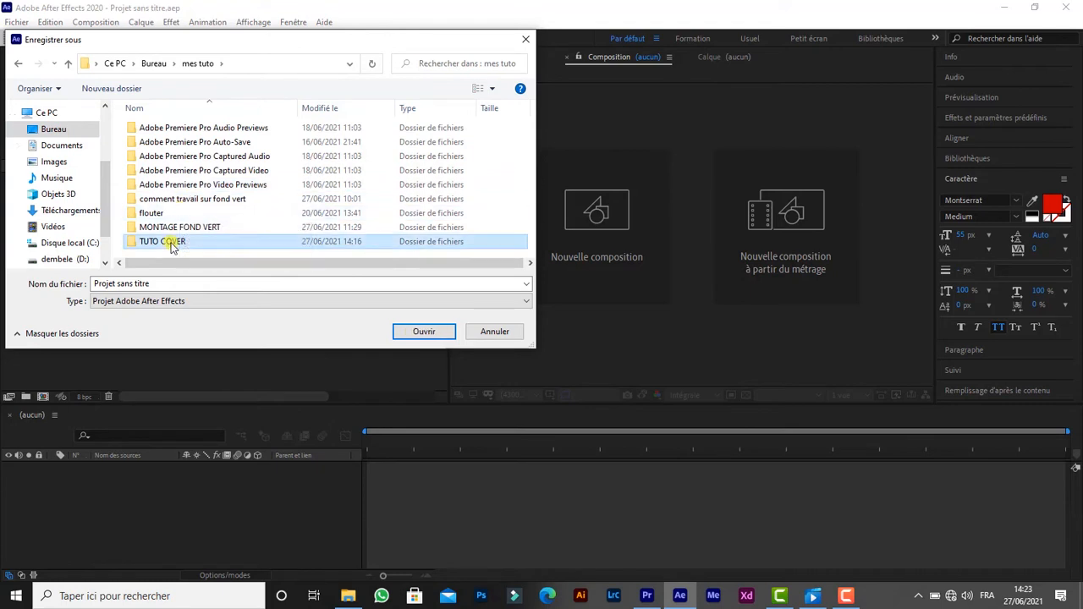
pyautogui.doubleClick(169, 241)
pyautogui.doubleClick(160, 164)
pyautogui.tripleClick(170, 279)
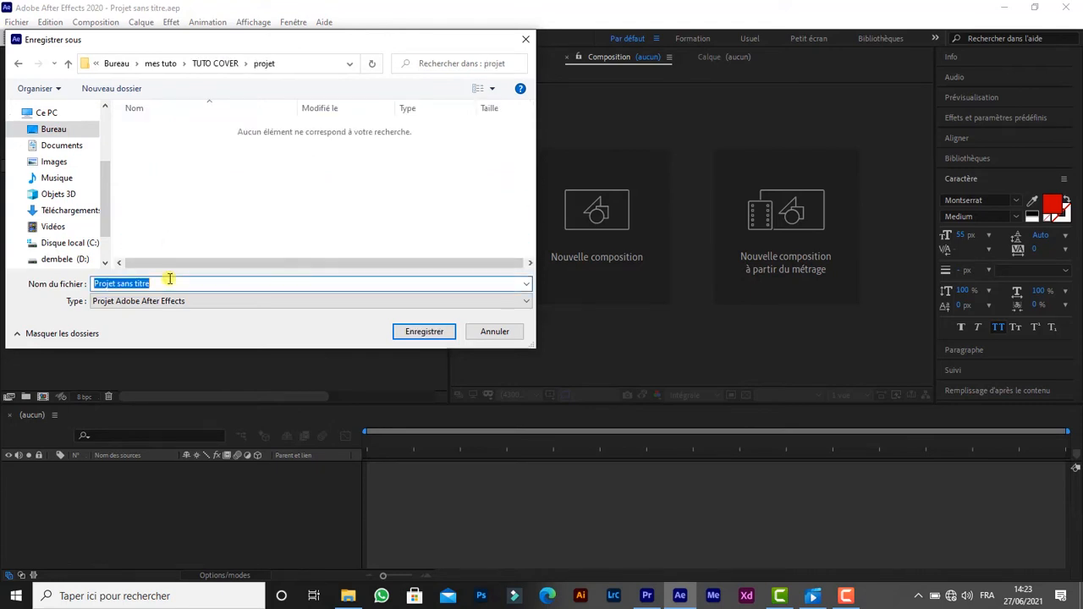
pyautogui.press('BackSpace')
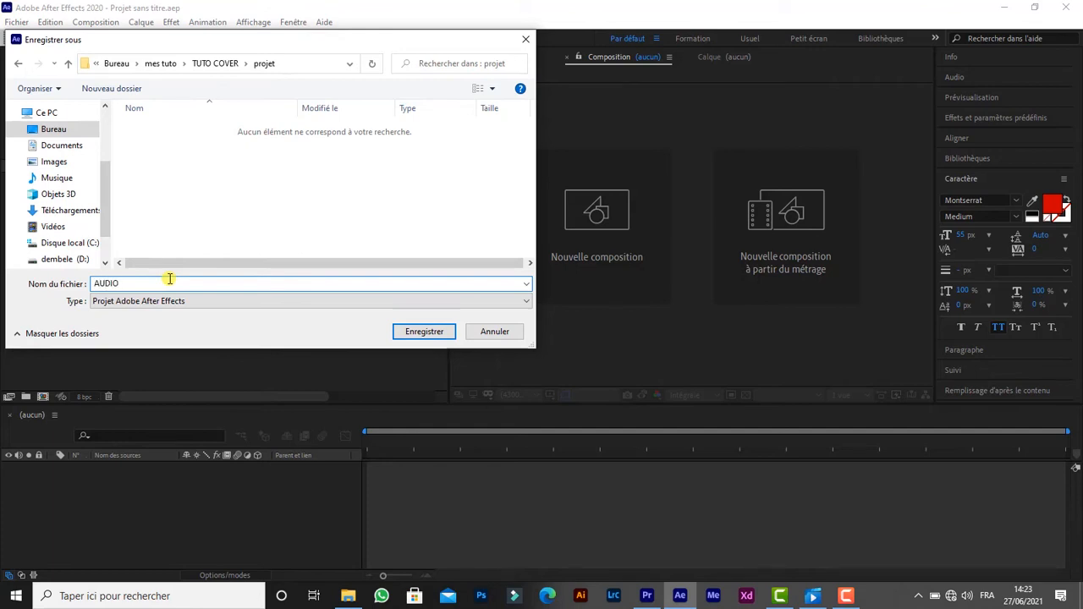
pyautogui.press('Return')
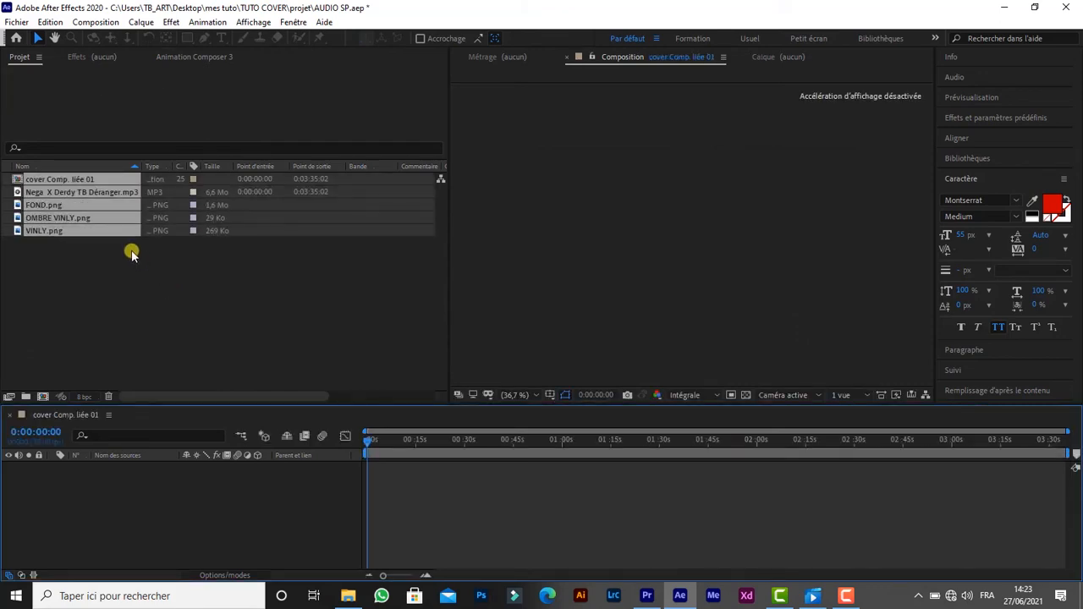
# Re-enable the composition display, set the preview resolution to one third (Un tiers), and preview the linked composition from the start.
pyautogui.moveTo(126, 244); pyautogui.dragTo(68, 178)
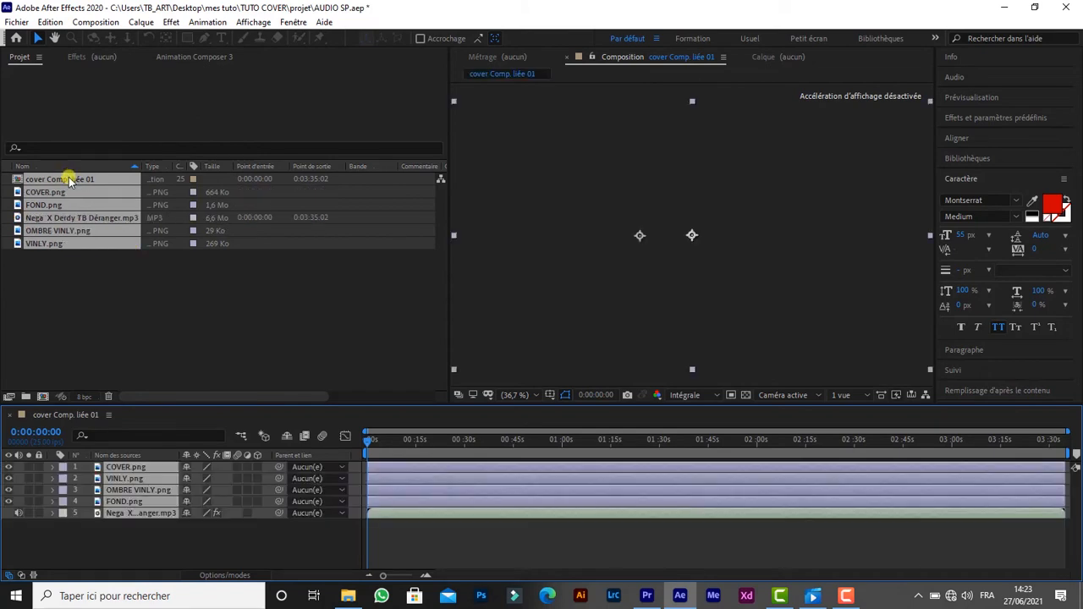
pyautogui.press('capslock')
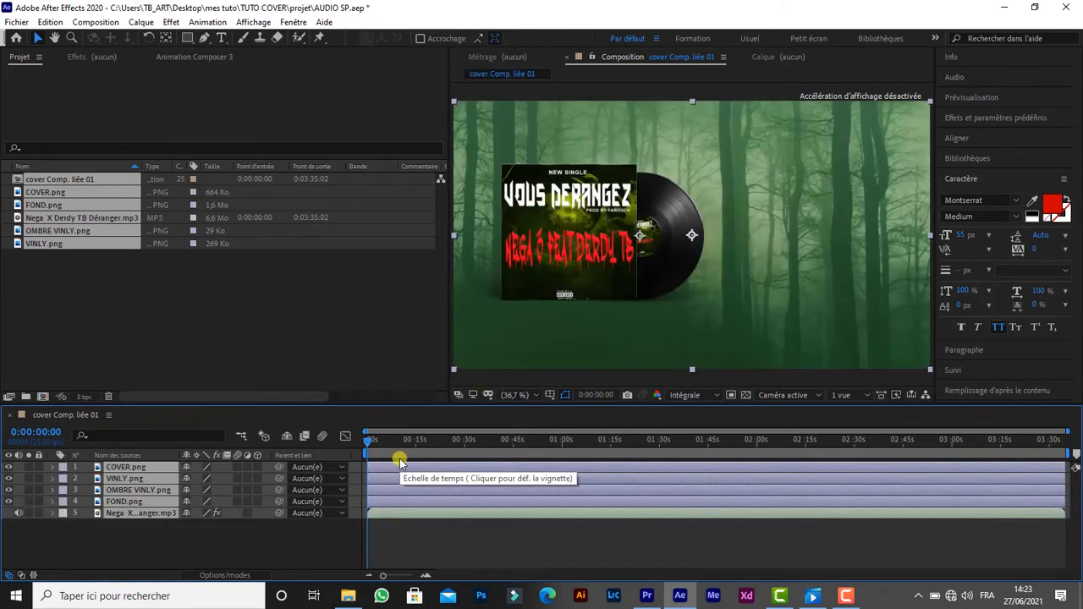
pyautogui.moveTo(367, 442)
pyautogui.mouseDown()
pyautogui.moveTo(384, 443)
pyautogui.moveTo(364, 442)
pyautogui.mouseUp()
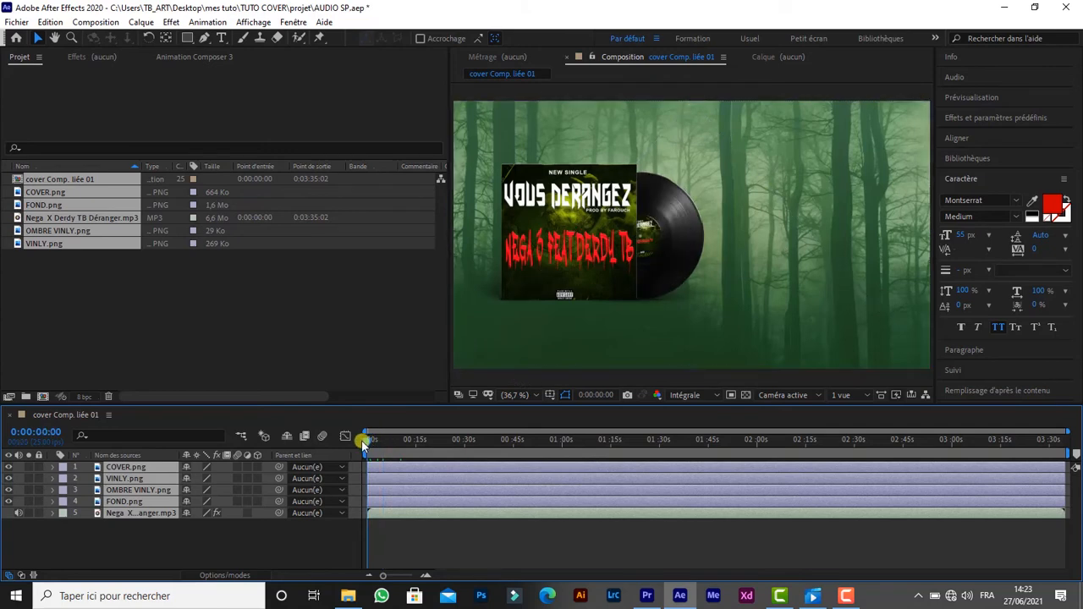
pyautogui.click(718, 396)
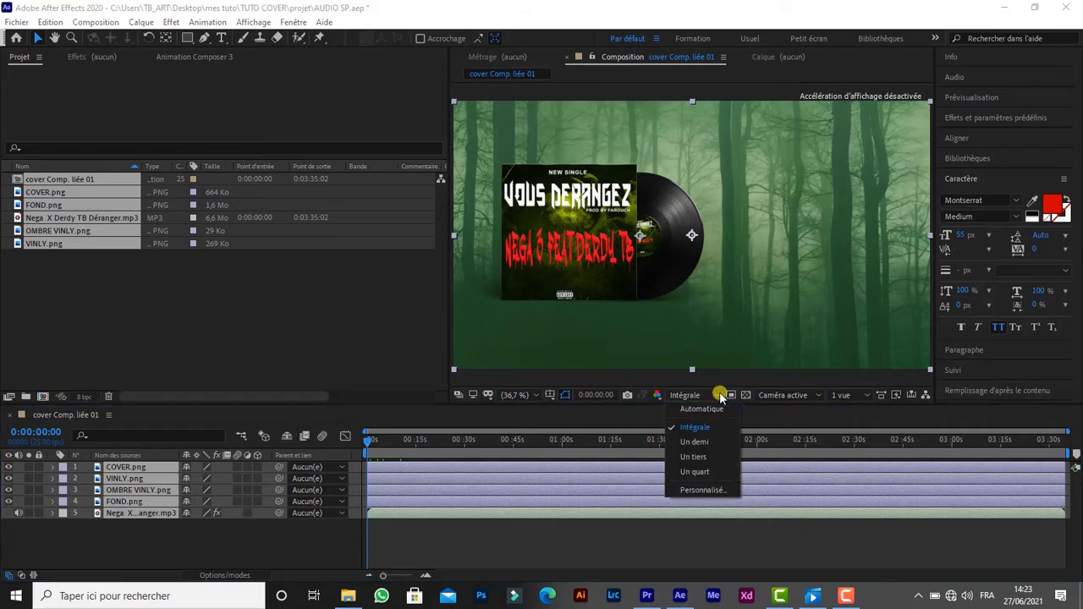
pyautogui.click(707, 458)
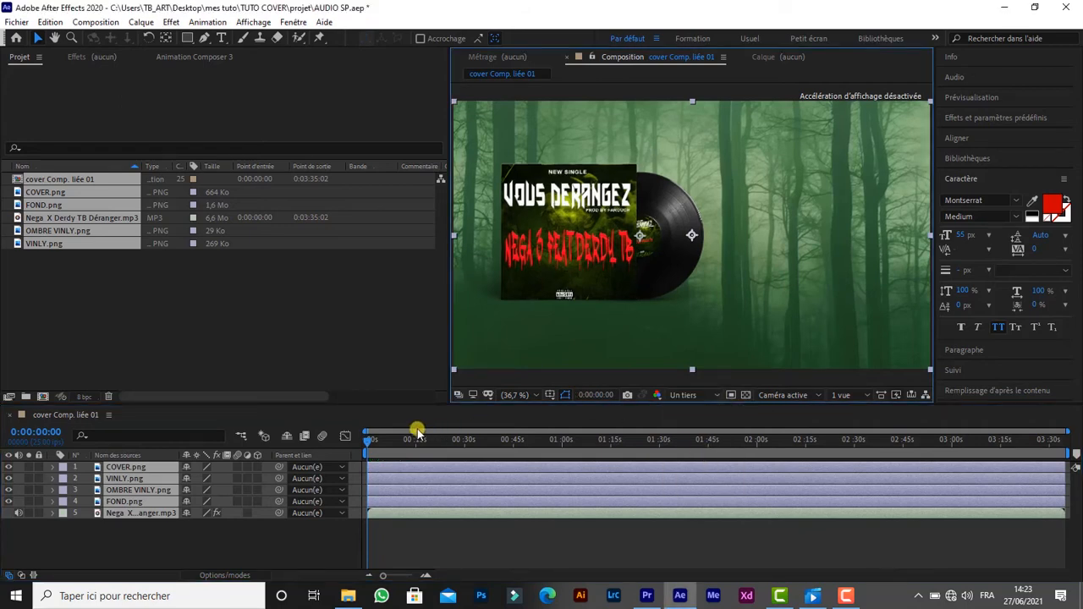
pyautogui.press('h')
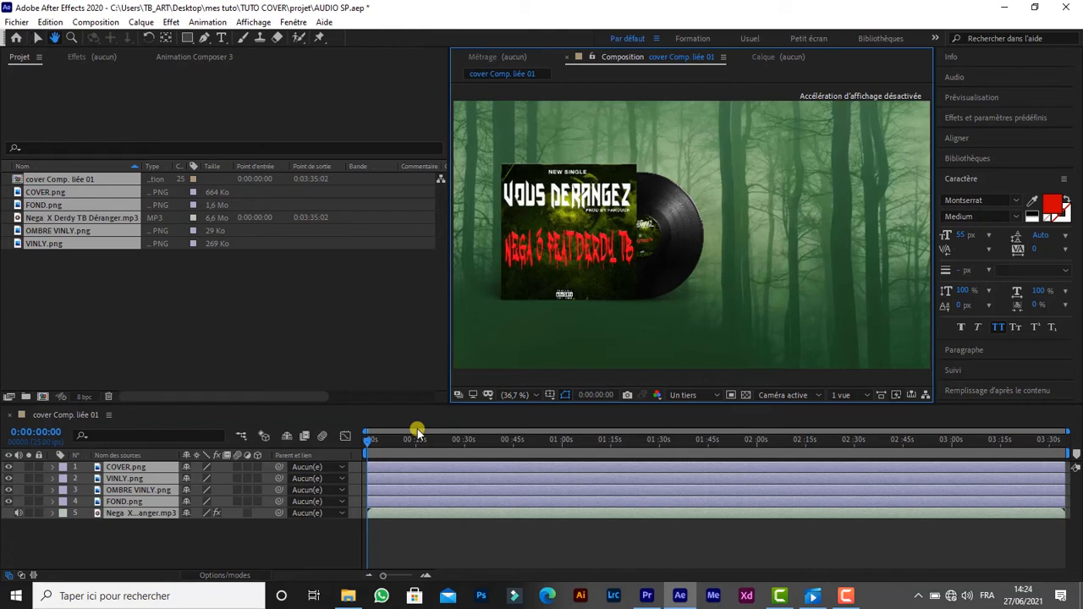
pyautogui.press('space')
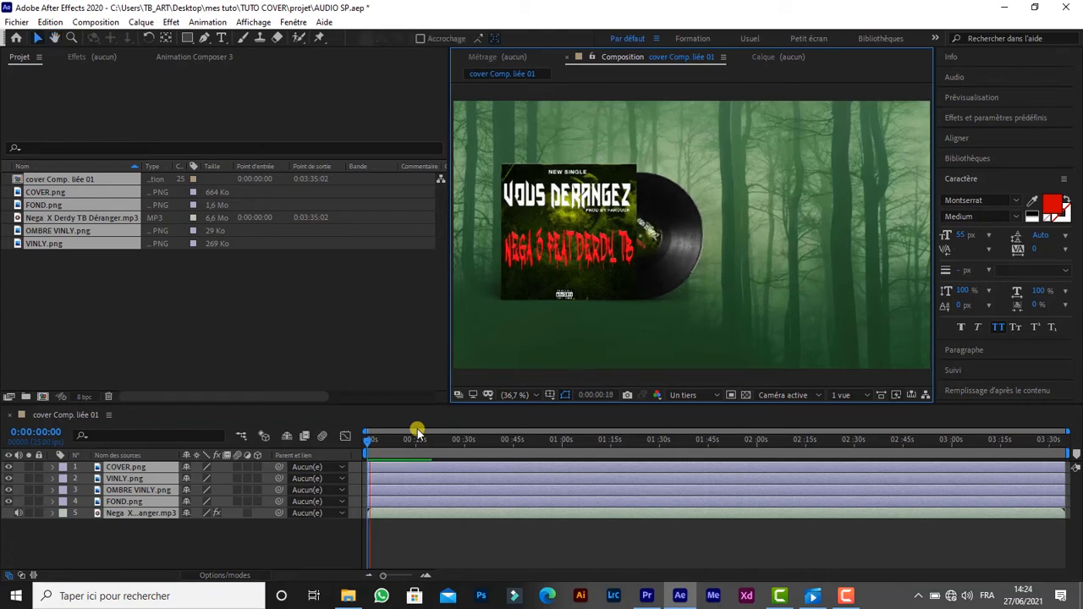
pyautogui.press('space')
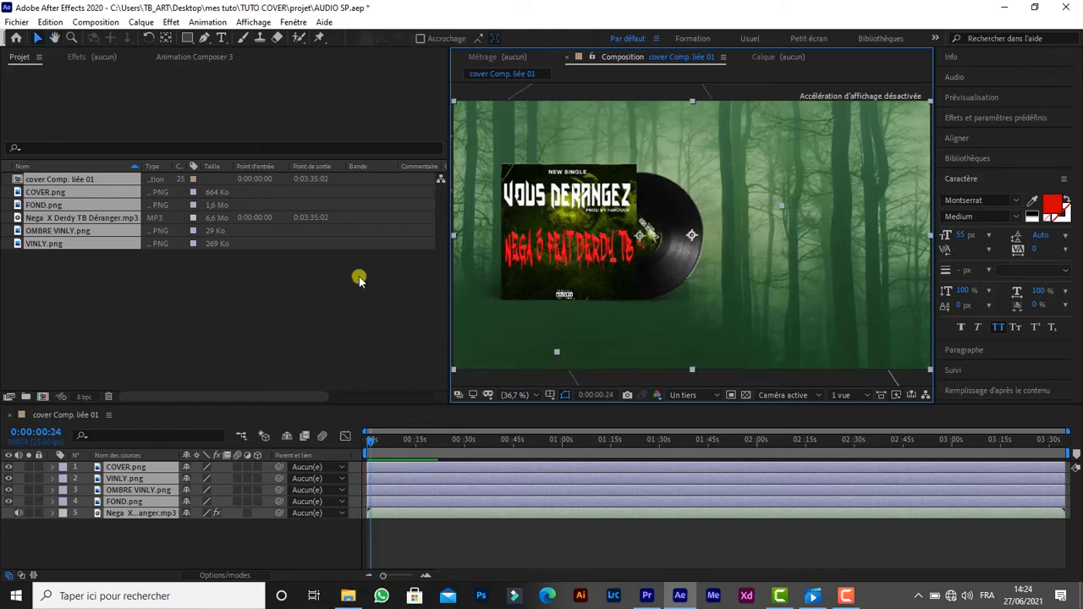
# Create a black (000000) solid layer of 1920 x 1080 px at the top of the composition.
pyautogui.click(140, 22)
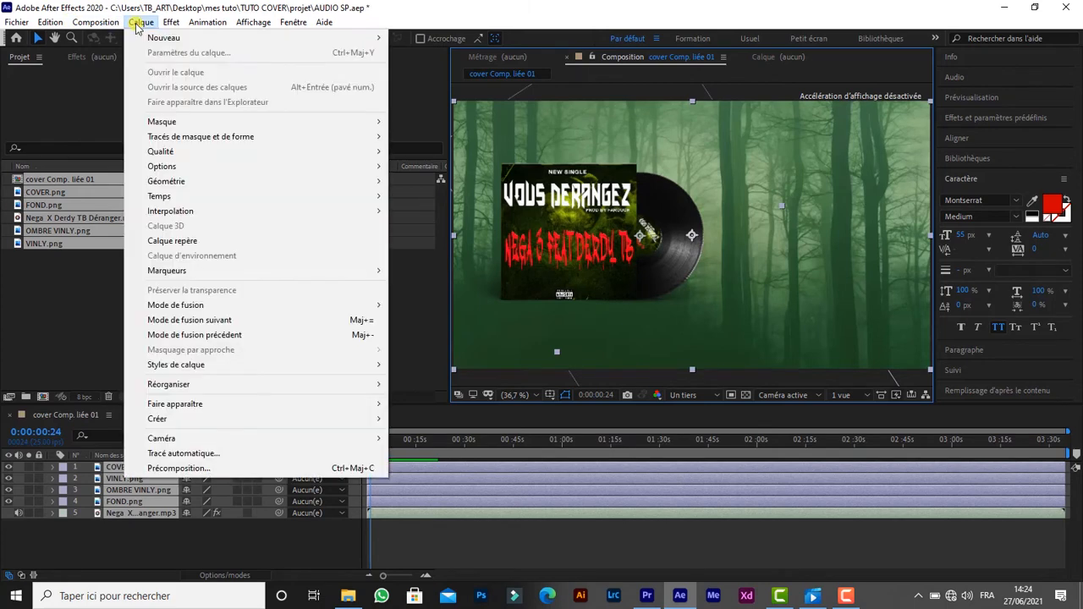
pyautogui.moveTo(160, 43)
pyautogui.click(422, 53)
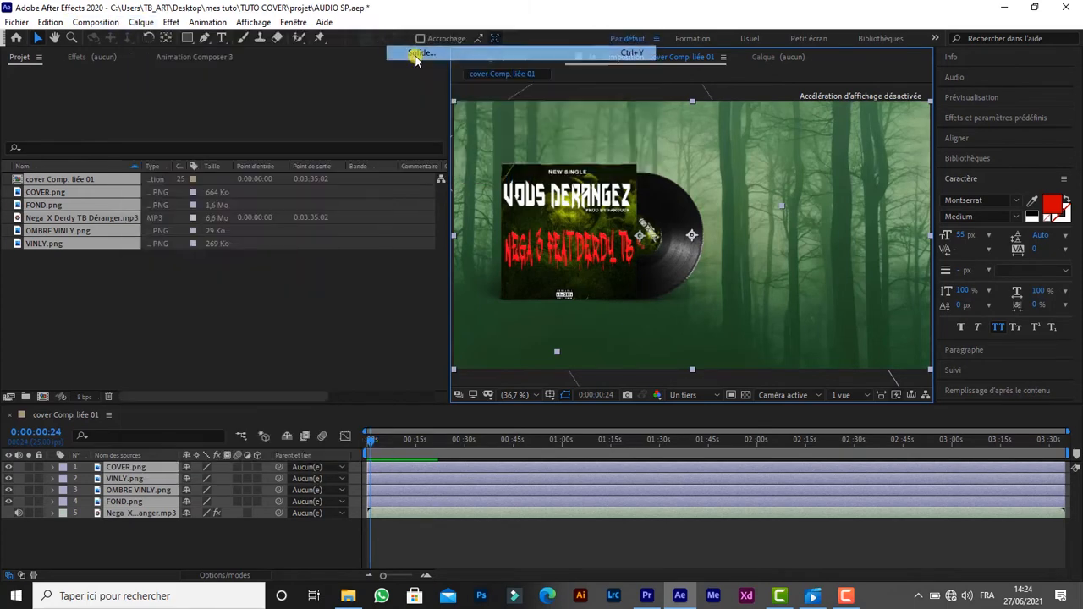
pyautogui.click(532, 379)
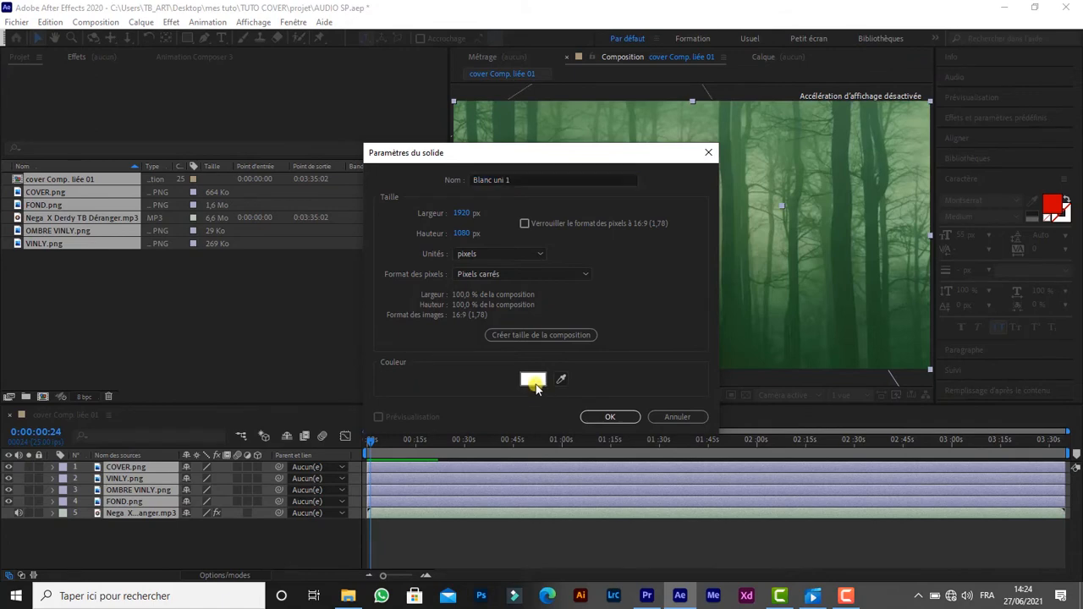
pyautogui.click(388, 383)
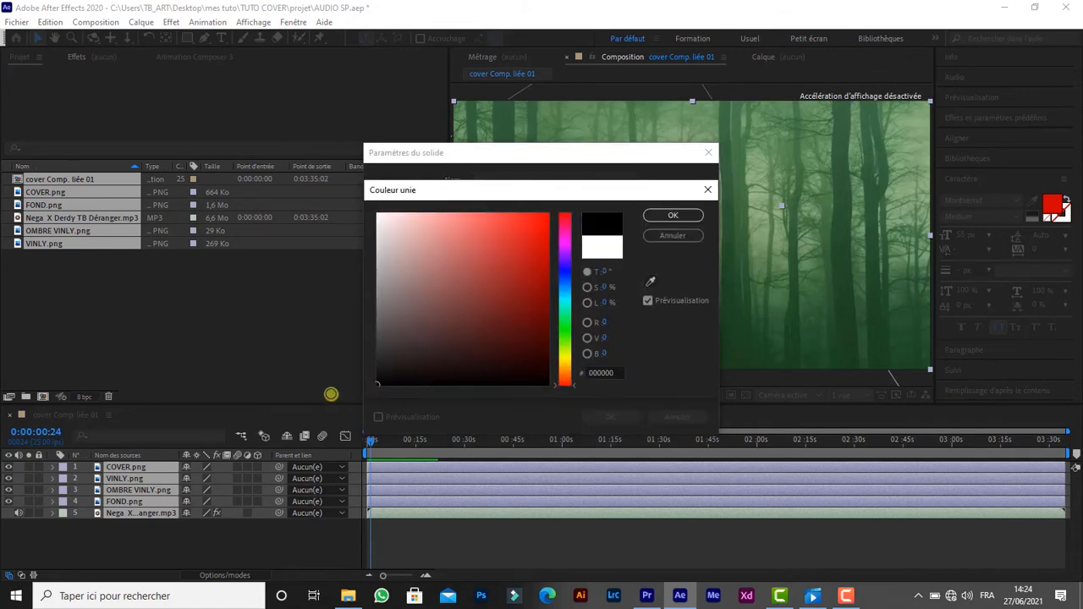
pyautogui.click(672, 216)
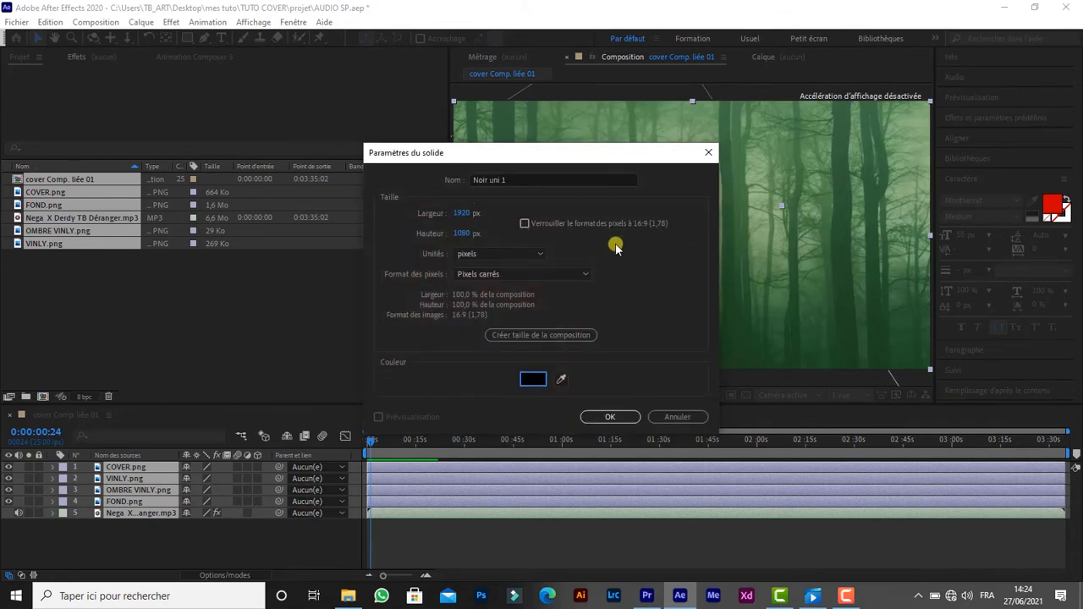
pyautogui.click(622, 416)
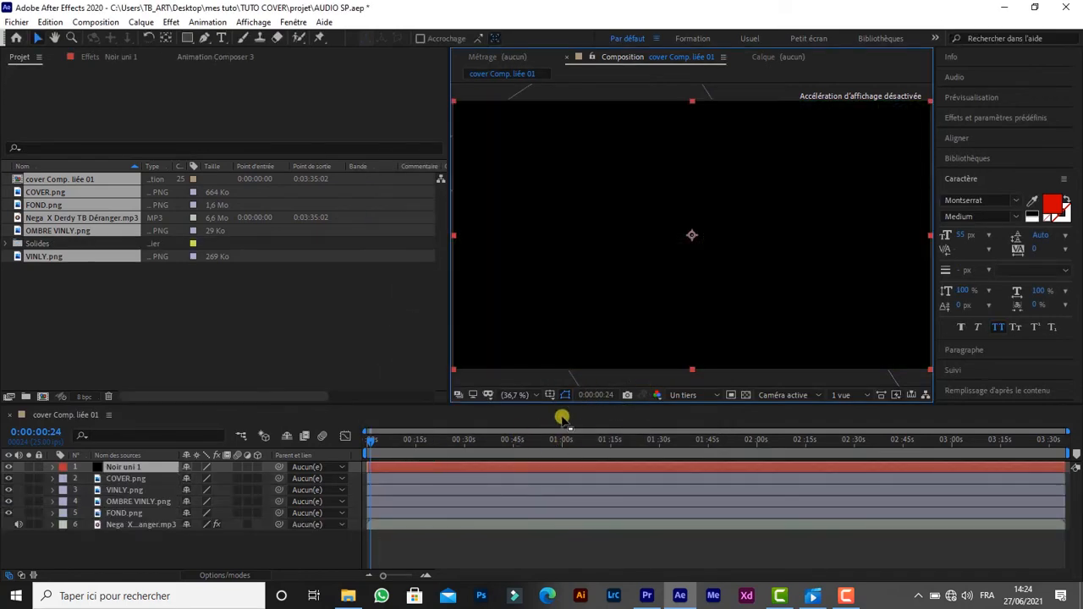
# Apply the Niveau audio effect from the Générer category to the black solid.
pyautogui.click(174, 22)
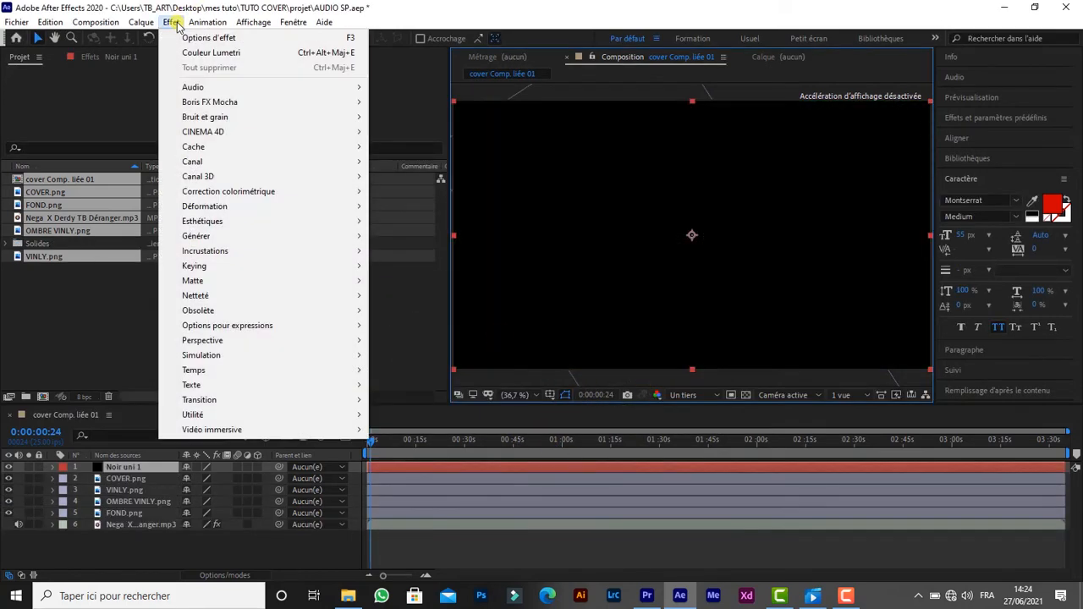
pyautogui.moveTo(198, 87)
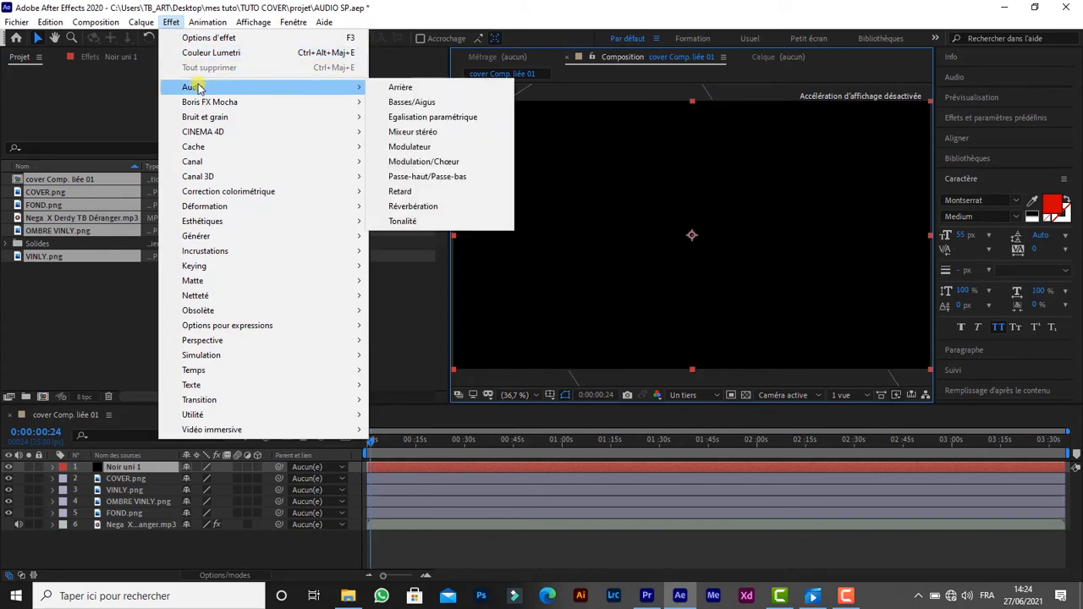
pyautogui.moveTo(213, 238)
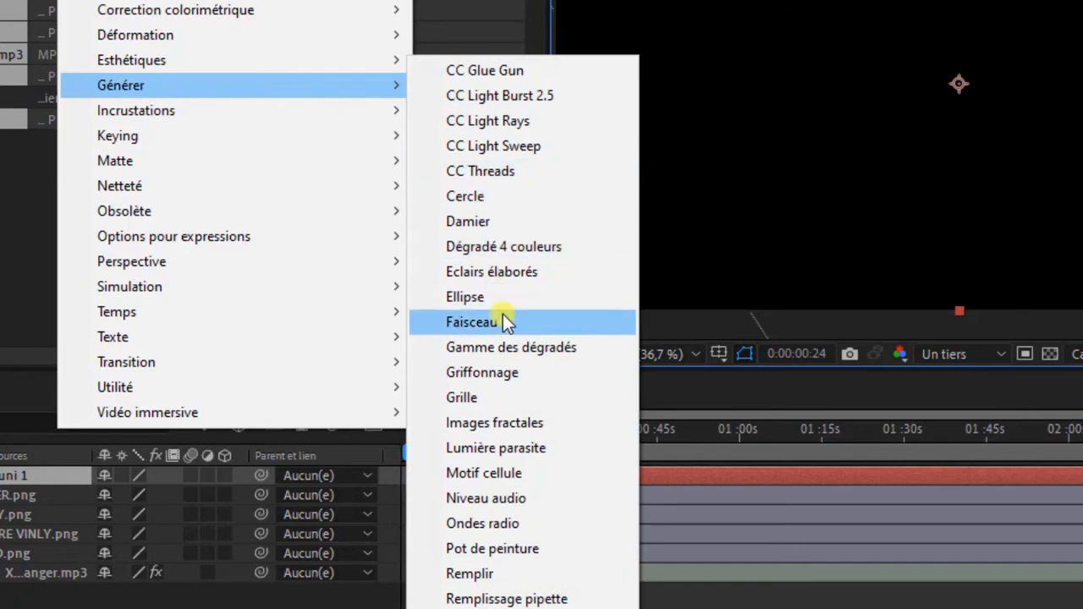
pyautogui.click(506, 506)
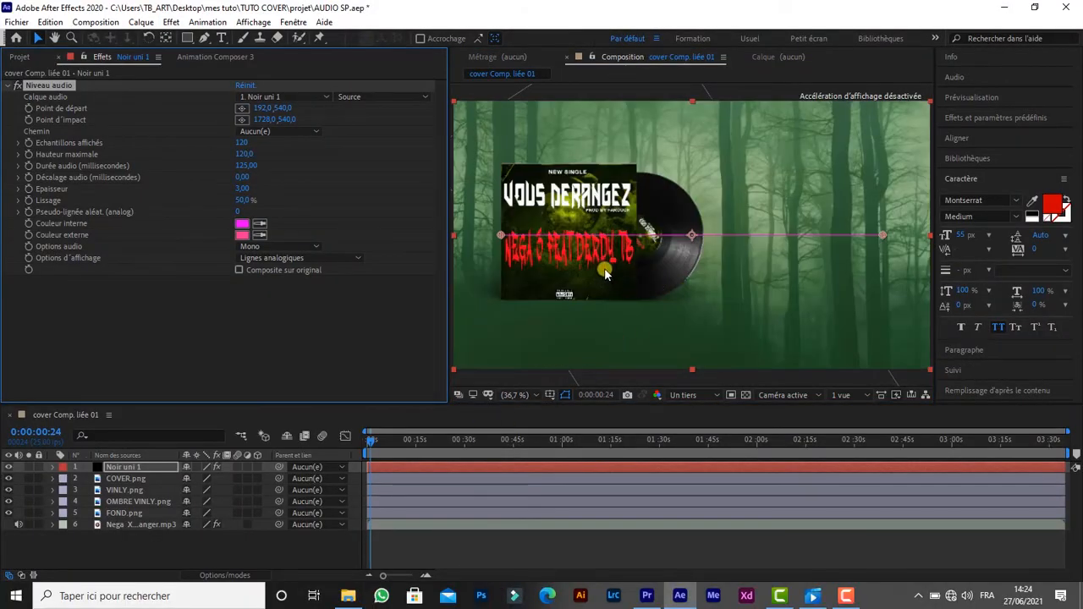
# Set the Niveau audio effect's audio layer to the song's MP3 and its start point to 252, 540.
pyautogui.click(326, 97)
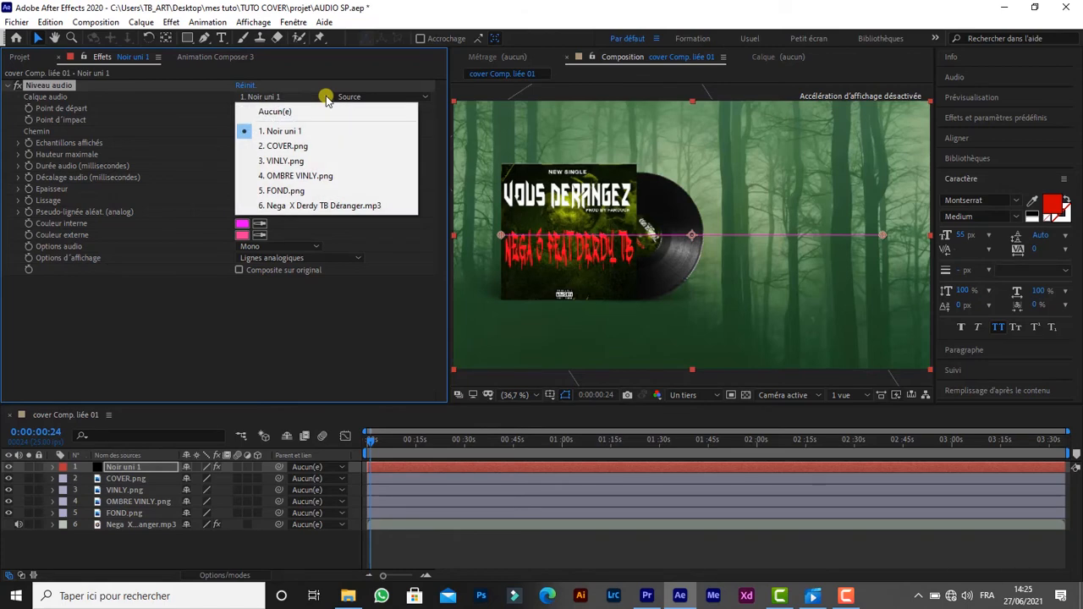
pyautogui.click(341, 209)
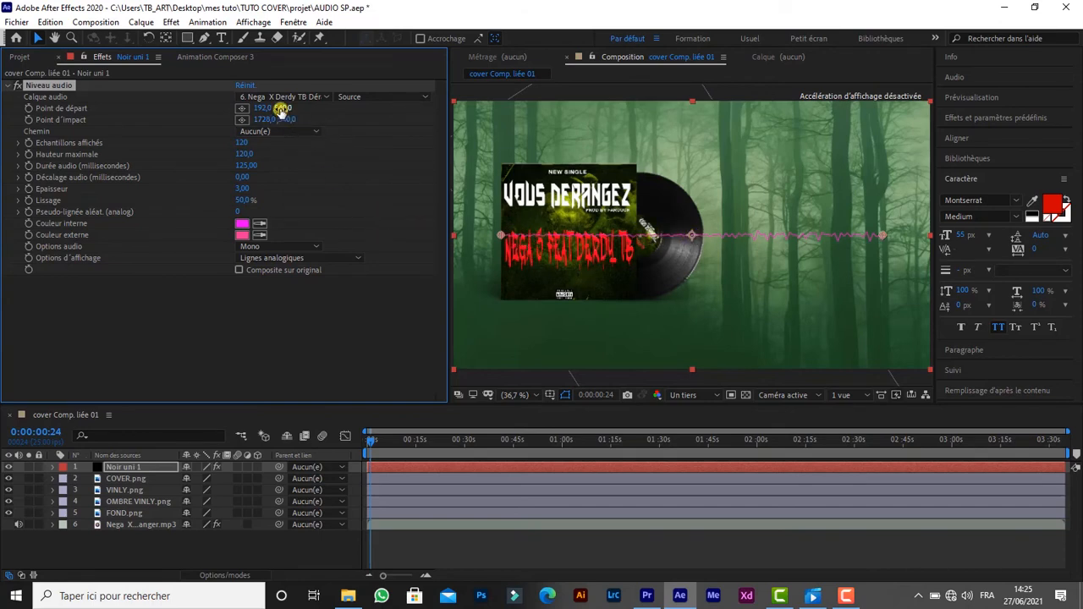
pyautogui.moveTo(266, 109); pyautogui.dragTo(292, 108)
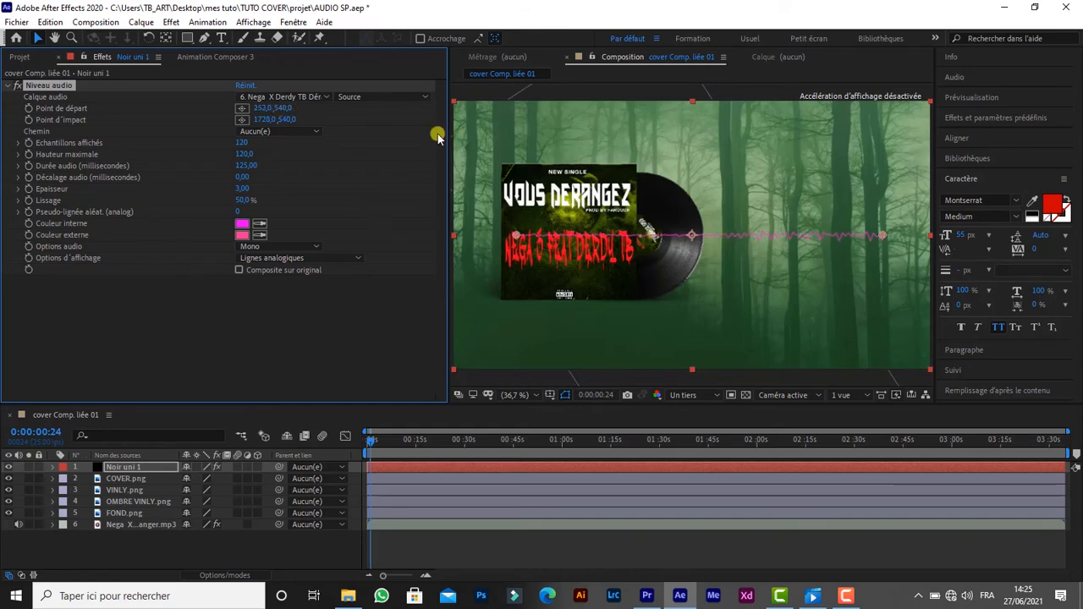
# Set the Niveau audio start point to 253, 537 and end point to 1685, 540, and move the solid's position to 960, 1004.
pyautogui.moveTo(283, 110); pyautogui.dragTo(248, 124)
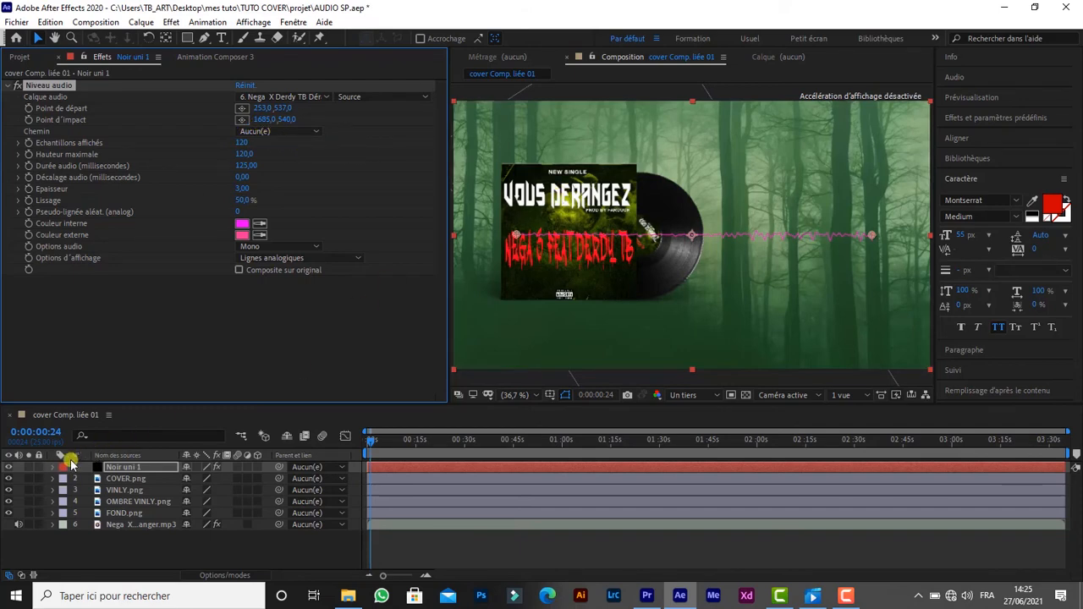
pyautogui.click(53, 467)
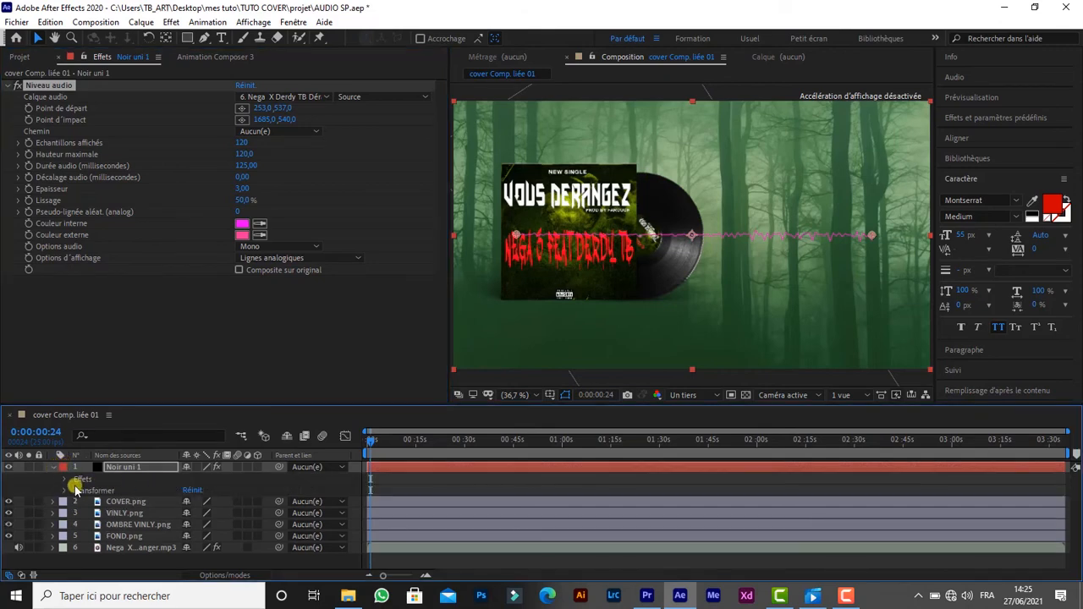
pyautogui.click(64, 489)
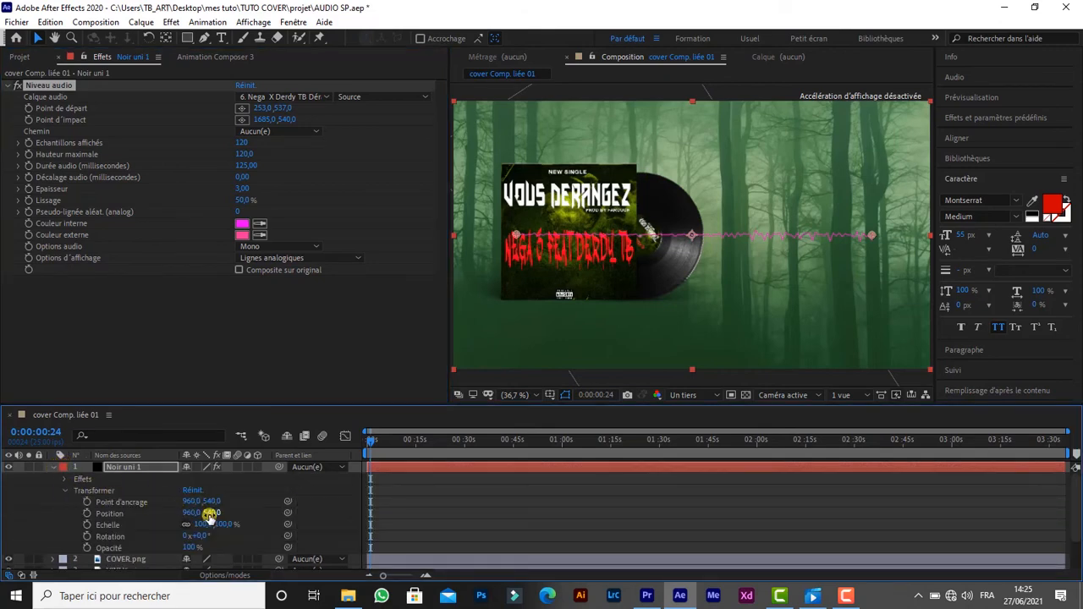
pyautogui.moveTo(211, 512); pyautogui.dragTo(511, 528)
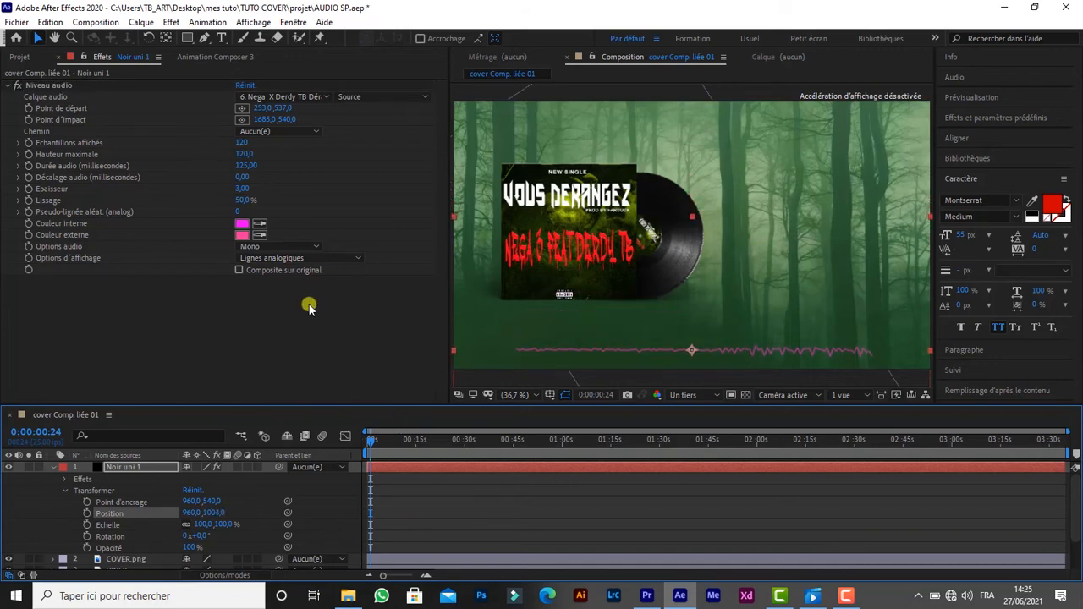
# Sample the waveform's inside colour from the cover's red lettering and its outside colour from the cover's white title.
pyautogui.click(258, 224)
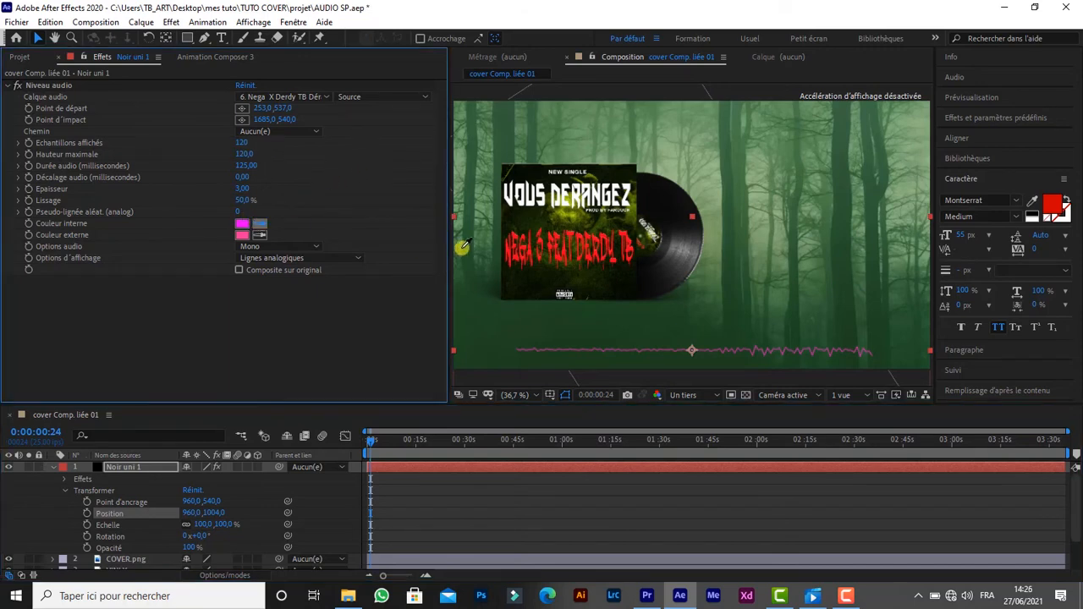
pyautogui.click(508, 249)
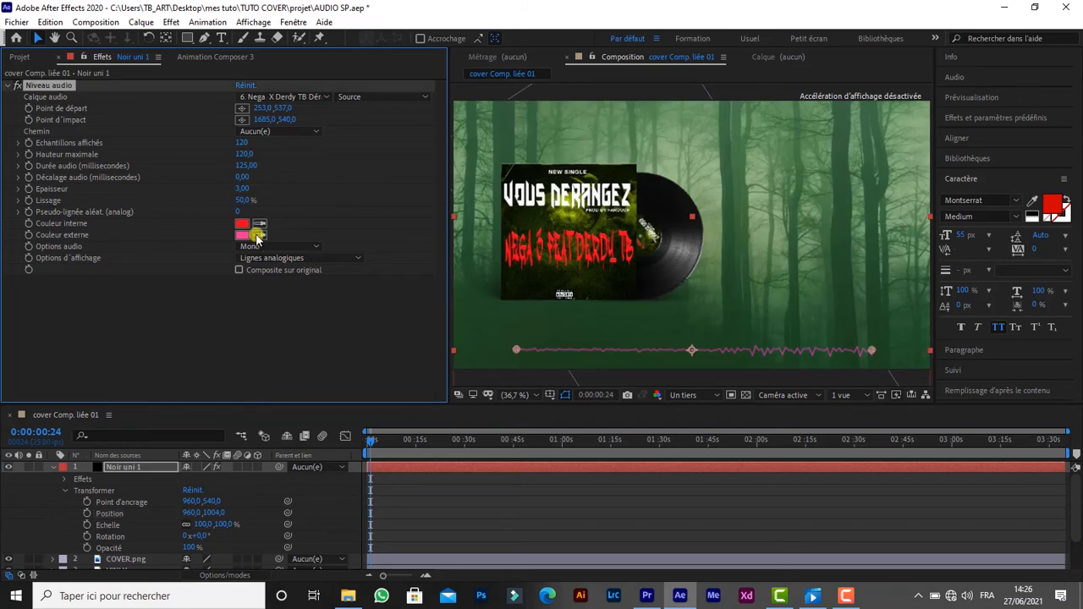
pyautogui.click(258, 236)
pyautogui.click(562, 196)
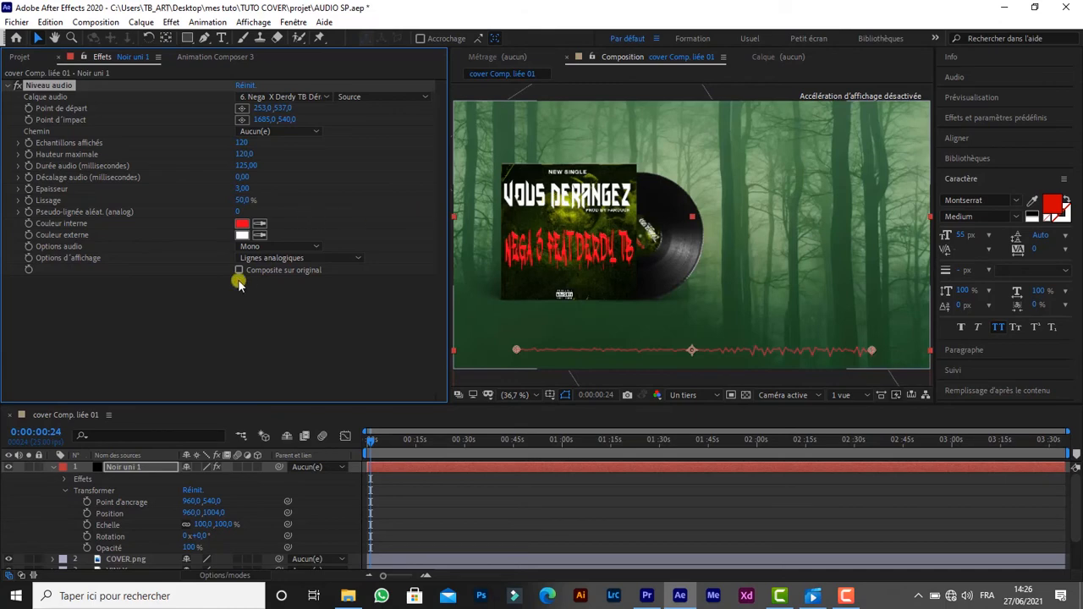
# Look through the effect's display and audio options, and preview the waveform animation from the start of the composition.
pyautogui.click(290, 258)
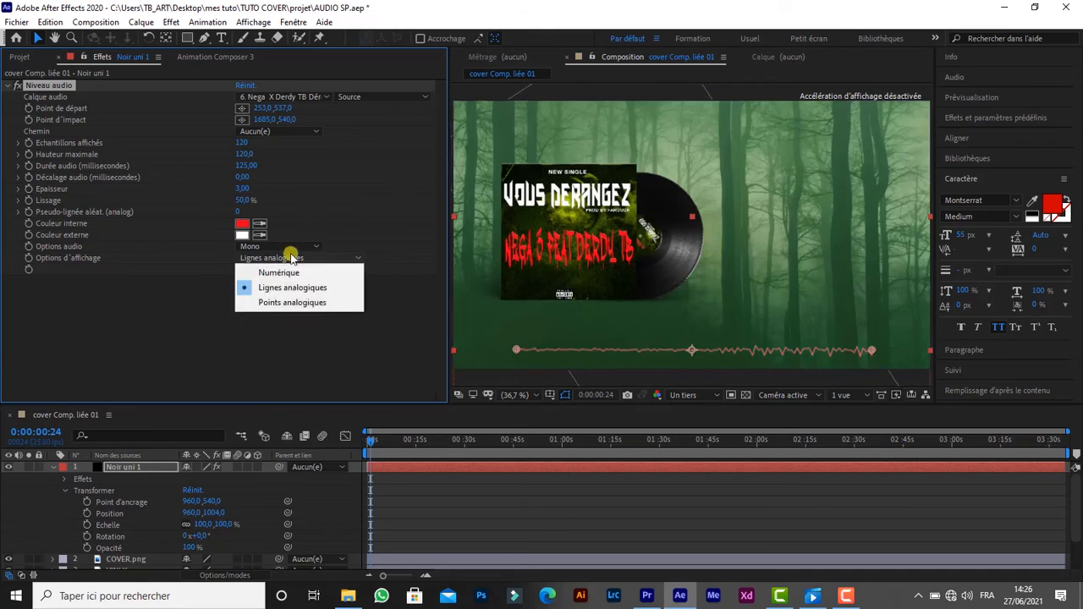
pyautogui.click(295, 246)
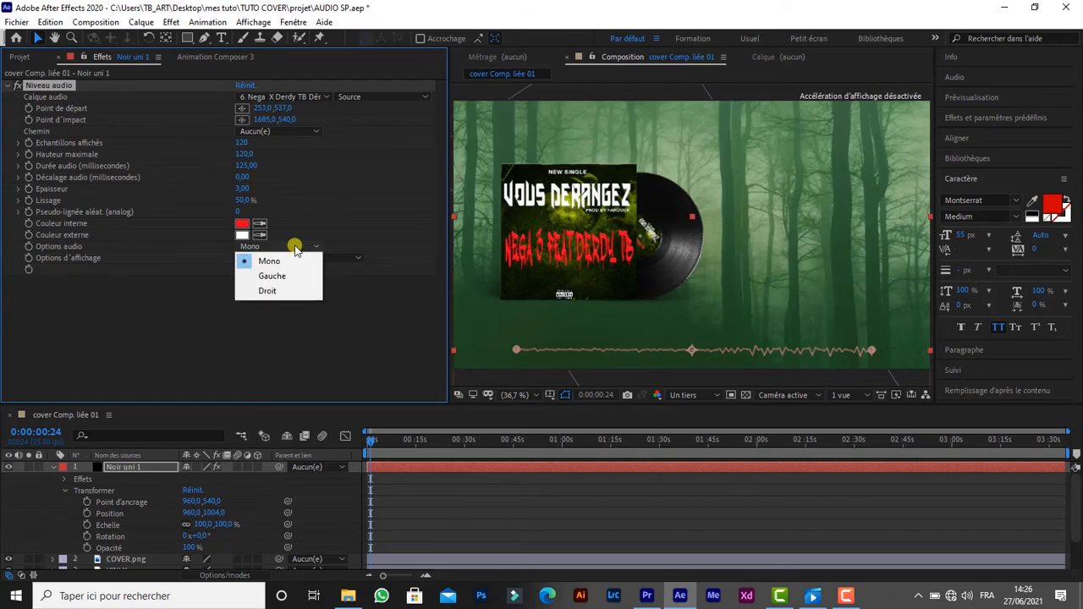
pyautogui.moveTo(370, 442); pyautogui.dragTo(351, 449)
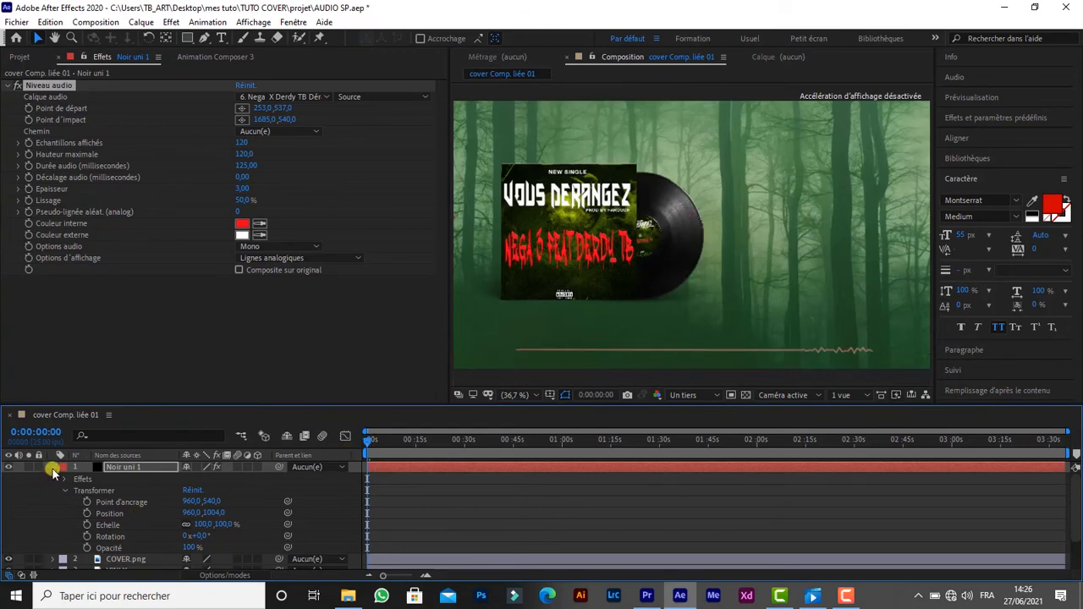
pyautogui.click(53, 470)
pyautogui.press('space')
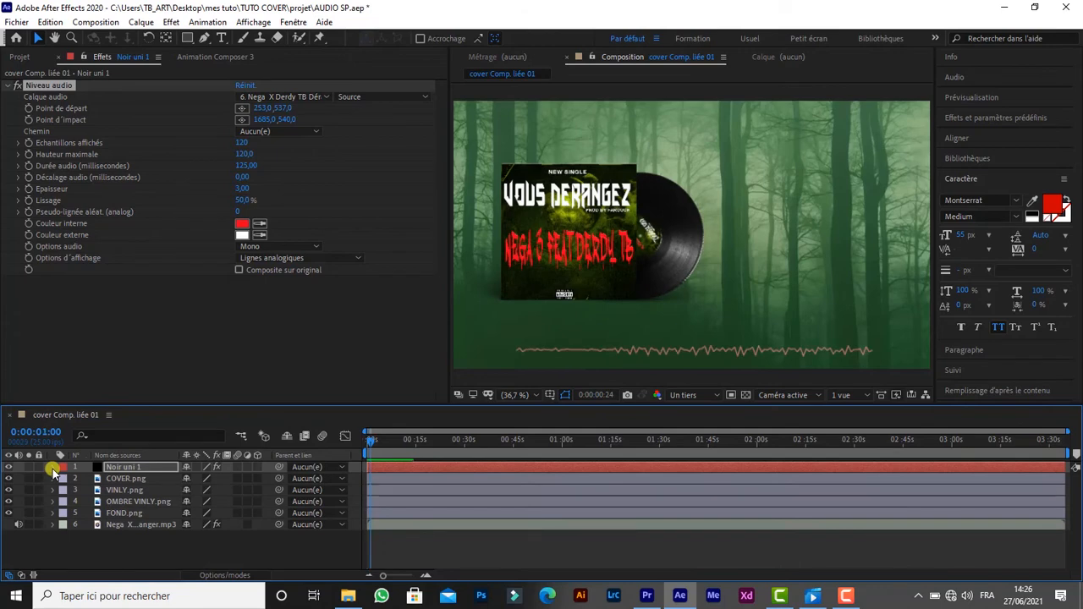
pyautogui.press('space')
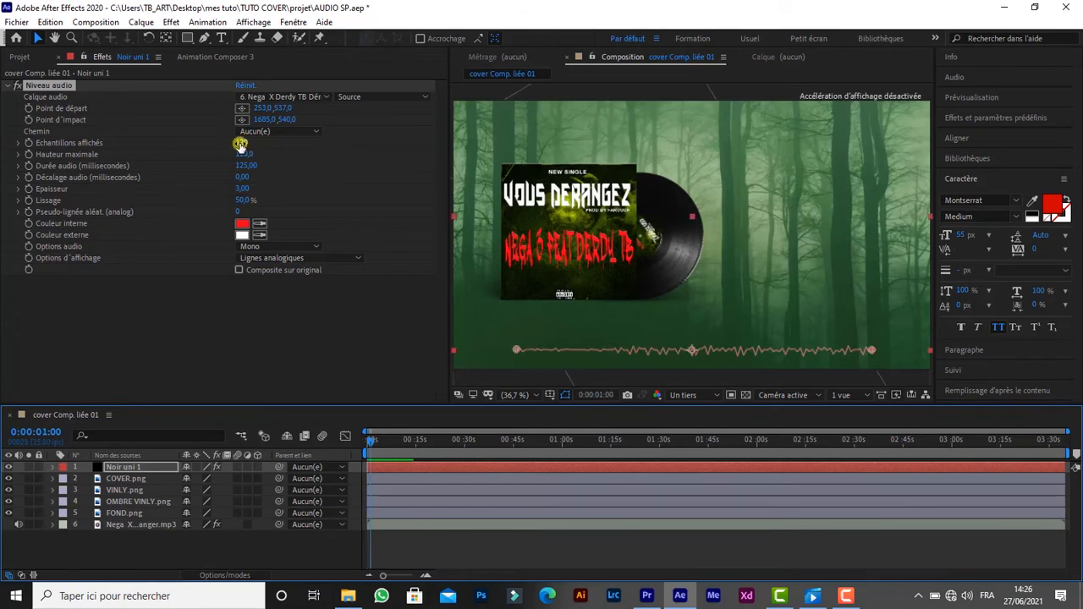
# Set the Niveau audio effect's displayed samples to 200 and its maximum height to 1000.
pyautogui.moveTo(240, 144); pyautogui.dragTo(268, 146)
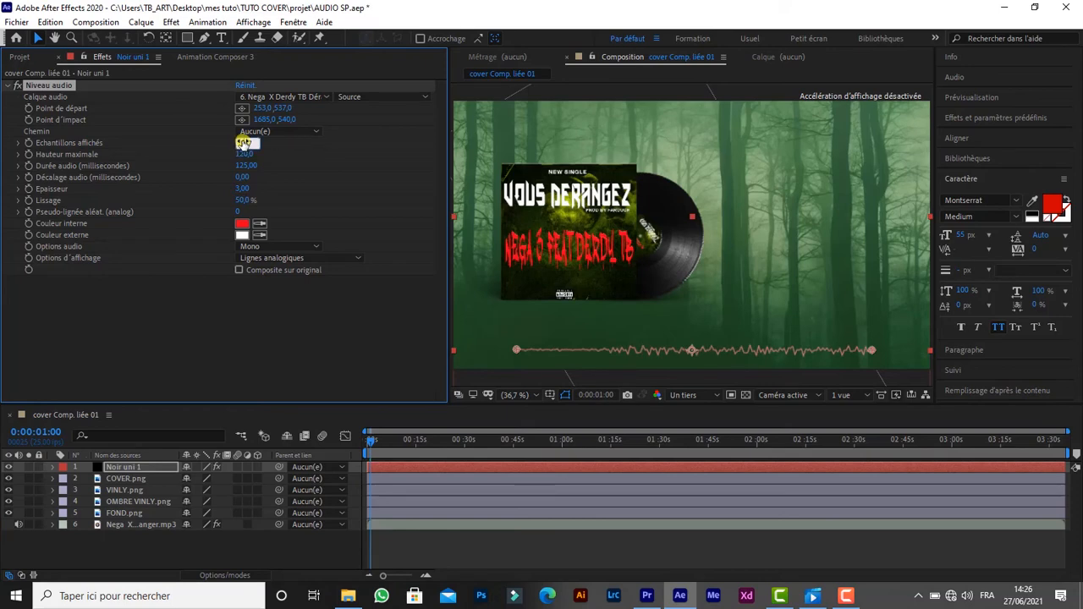
pyautogui.click(243, 143)
pyautogui.write('100')
pyautogui.click(243, 155)
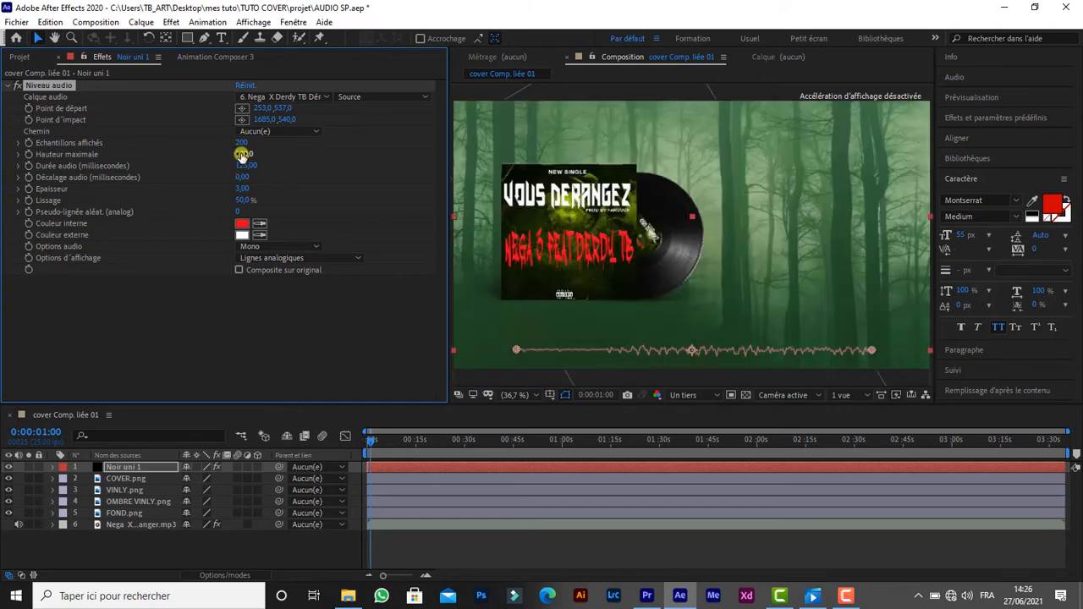
pyautogui.moveTo(271, 154); pyautogui.dragTo(649, 142)
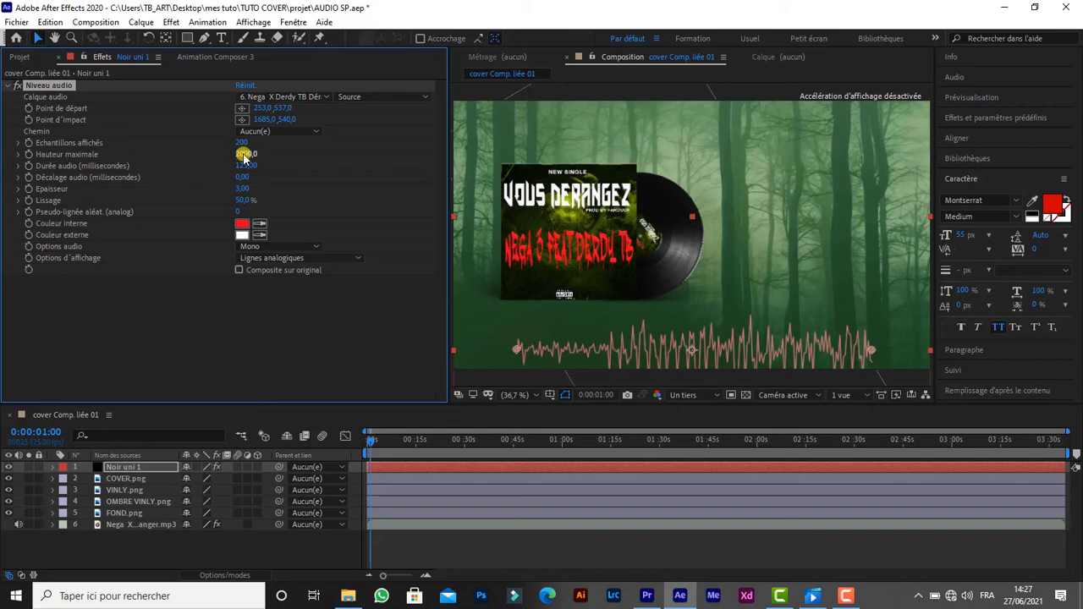
pyautogui.press('capslock')
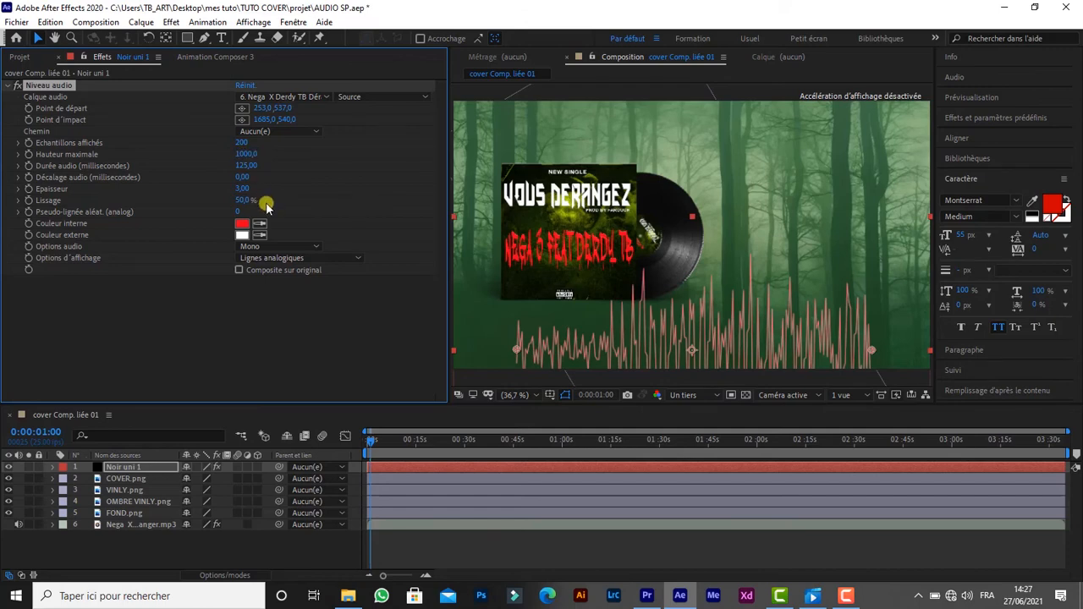
# Try the Gauche audio option on the waveform and restore Mono.
pyautogui.click(279, 246)
pyautogui.click(285, 275)
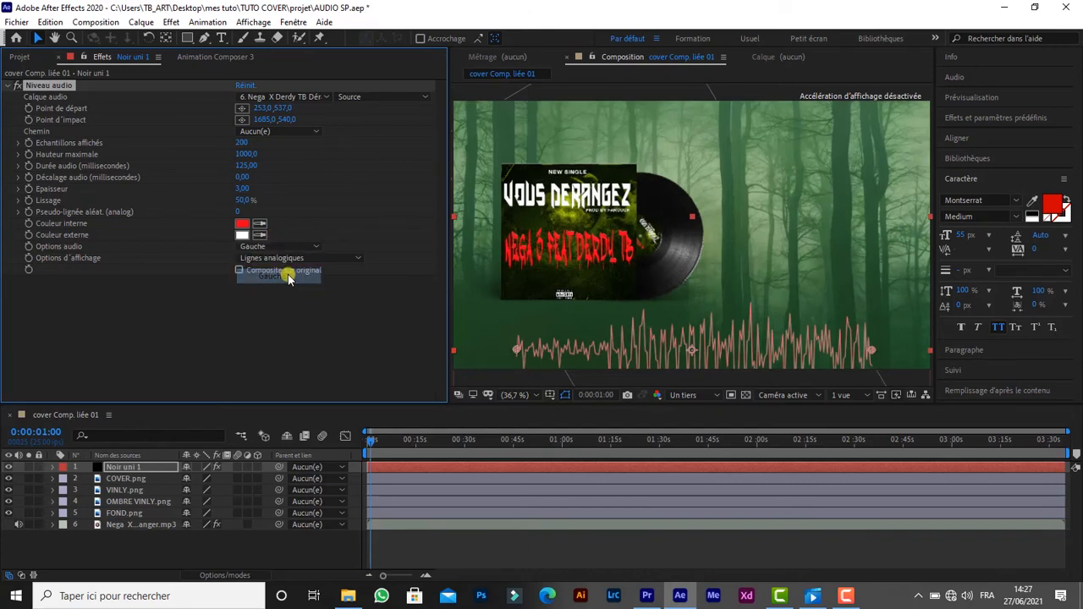
pyautogui.click(295, 245)
pyautogui.click(292, 261)
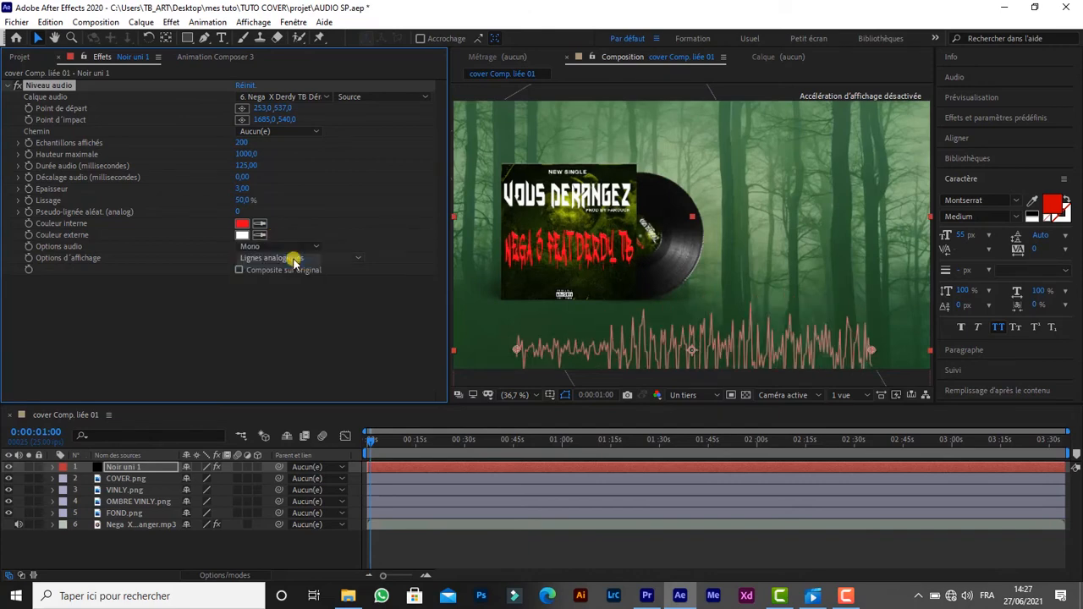
# Compare the analog points and lines displays, set the waveform's display option to Numérique, and test compositing on the original.
pyautogui.click(292, 257)
pyautogui.click(292, 302)
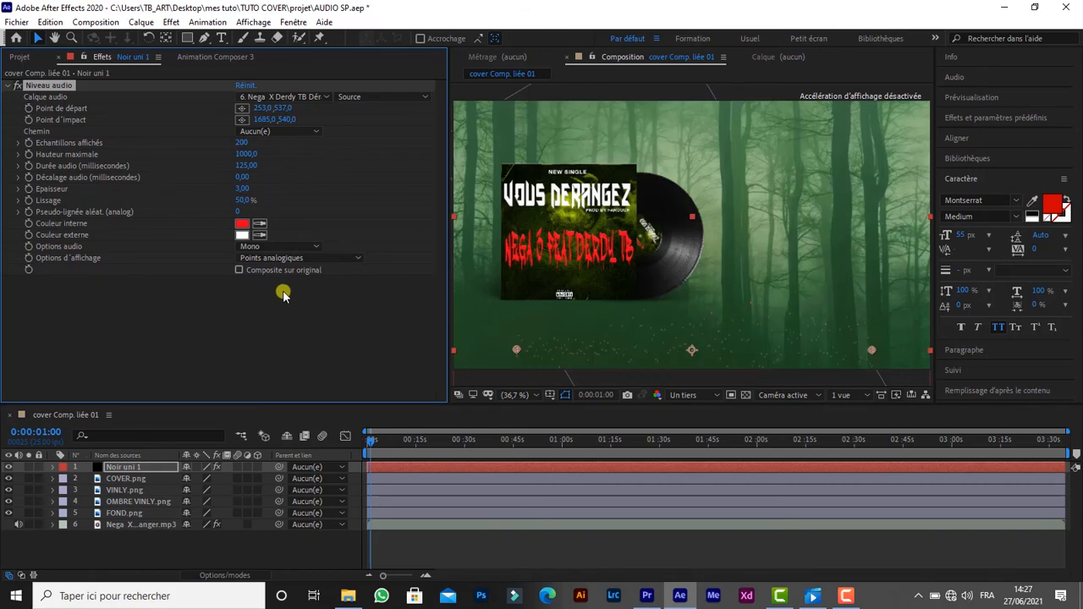
pyautogui.click(292, 257)
pyautogui.click(288, 288)
pyautogui.click(292, 258)
pyautogui.click(292, 273)
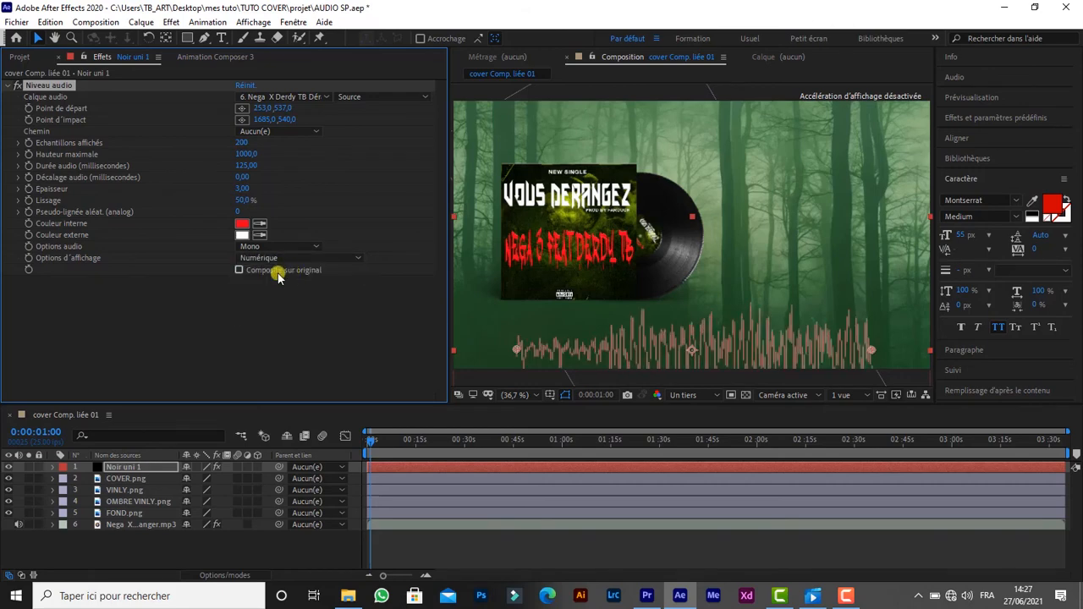
pyautogui.click(239, 271)
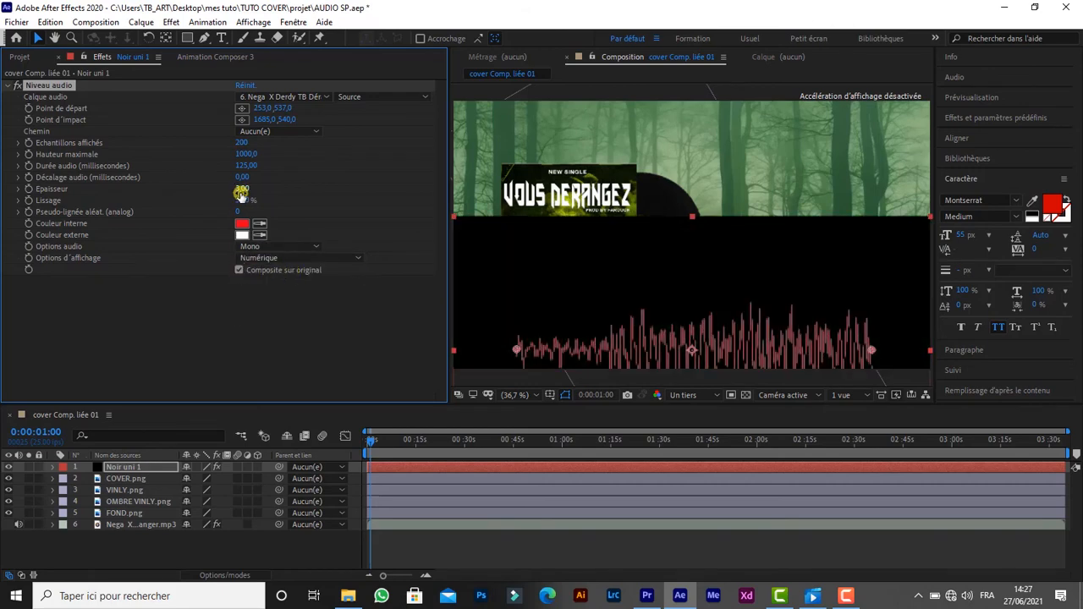
pyautogui.click(238, 270)
# Set the waveform's maximum height to 700, audio duration to 325 ms, audio offset to 300 ms, thickness to 2.80 and smoothing to 100%.
pyautogui.moveTo(244, 169)
pyautogui.mouseDown()
pyautogui.moveTo(266, 167)
pyautogui.moveTo(243, 179)
pyautogui.moveTo(246, 190)
pyautogui.mouseUp()
pyautogui.press('space')
pyautogui.click(246, 154)
pyautogui.write('700')
pyautogui.press('Return')
pyautogui.moveTo(245, 200); pyautogui.dragTo(373, 247)
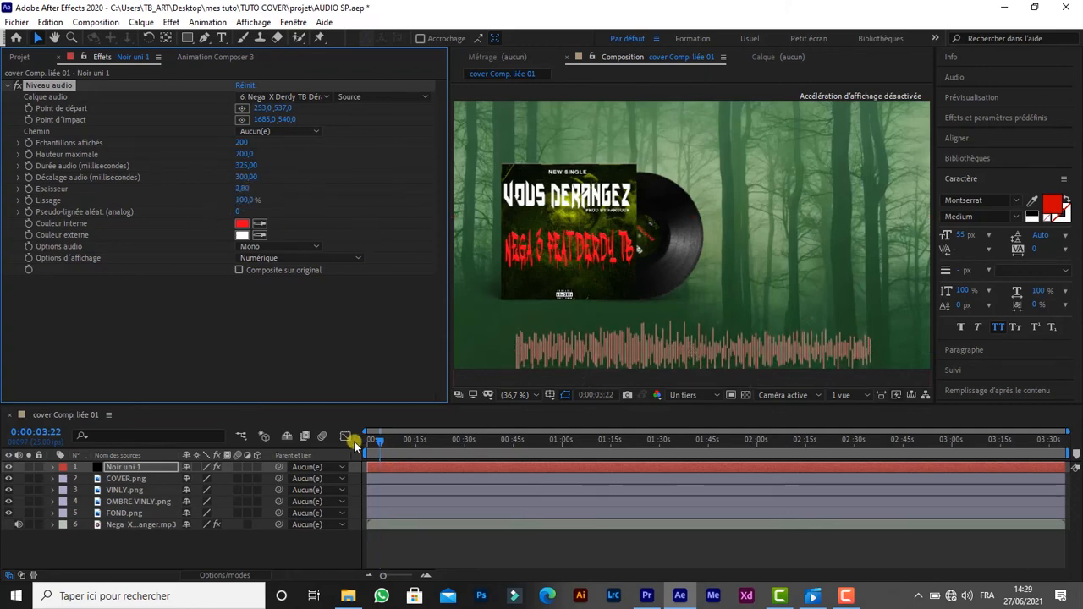
# Preview the waveform from the start of the composition and set its maximum height to 500.
pyautogui.click(367, 442)
pyautogui.press('space')
pyautogui.click(244, 154)
pyautogui.write('500')
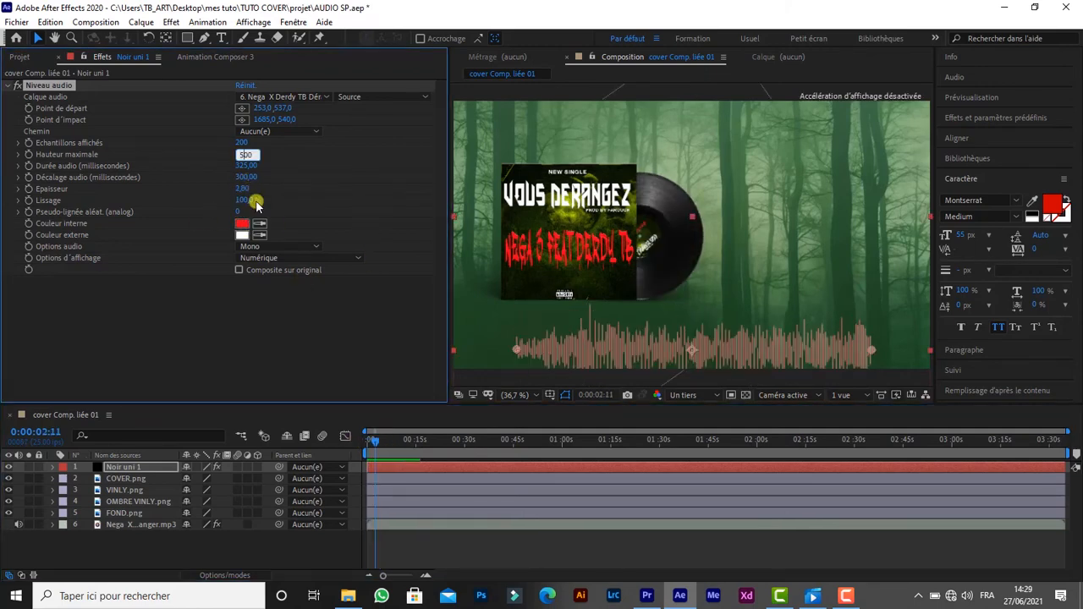
pyautogui.press('Return')
pyautogui.click(265, 247)
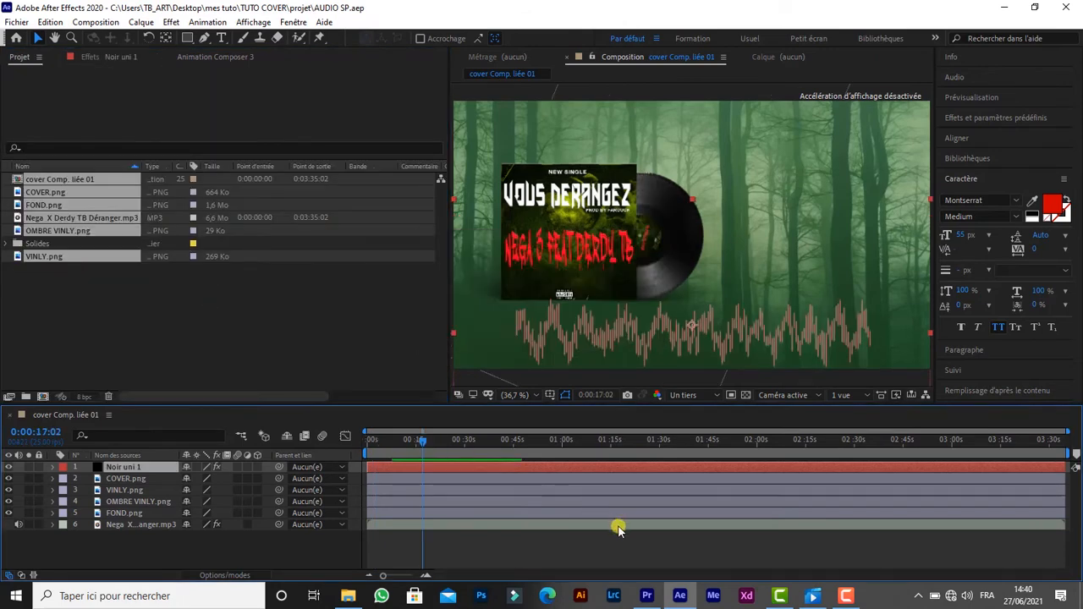
# Switch to Premiere Pro and preview the FOND sequence from the start with the linked composition.
pyautogui.click(646, 595)
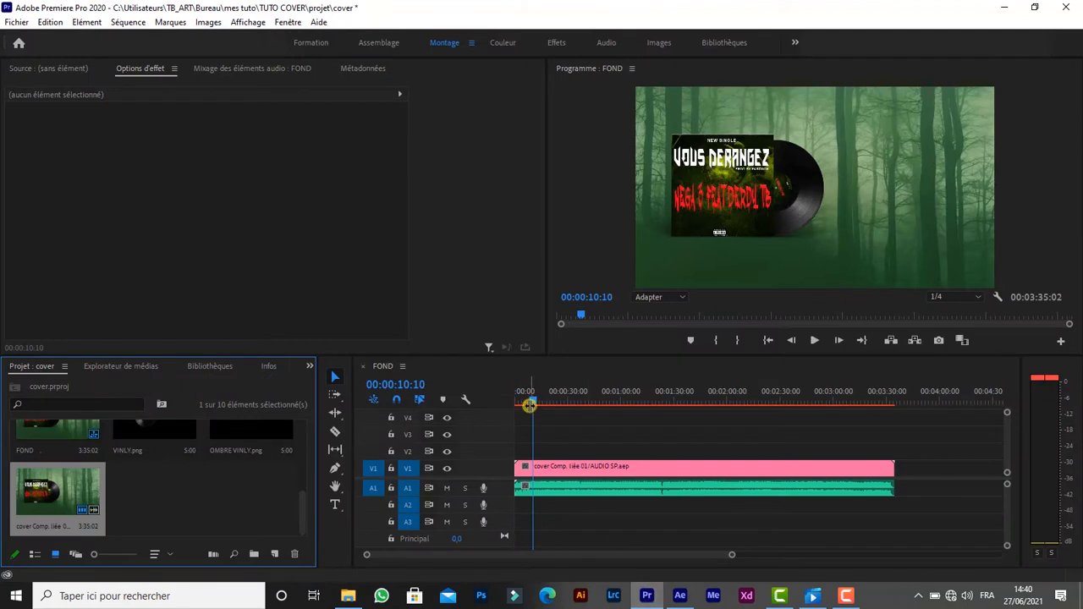
pyautogui.moveTo(532, 403); pyautogui.dragTo(491, 410)
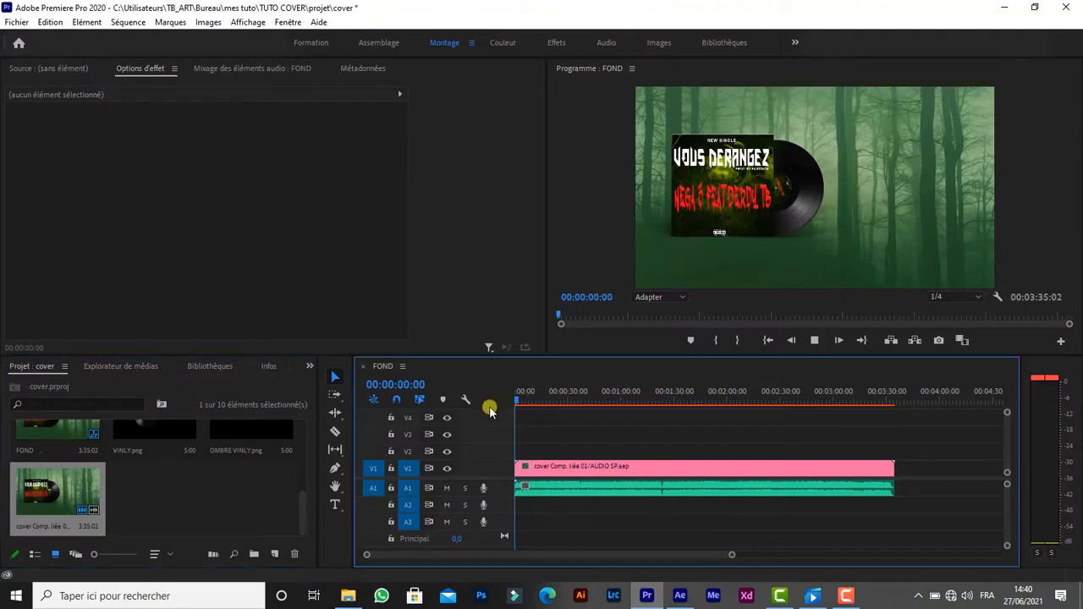
pyautogui.press('space')
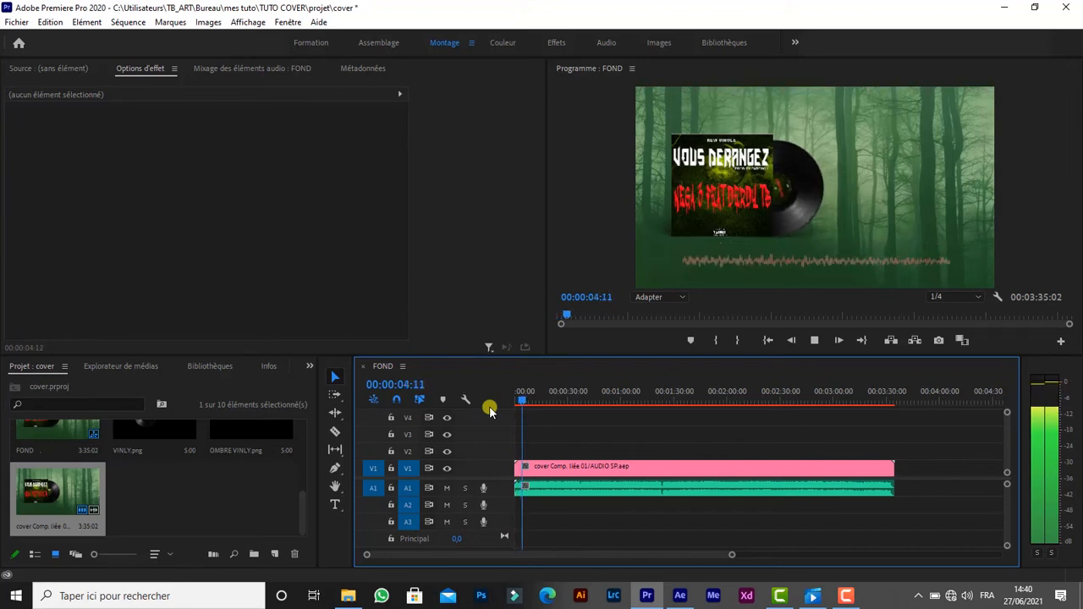
pyautogui.press('space')
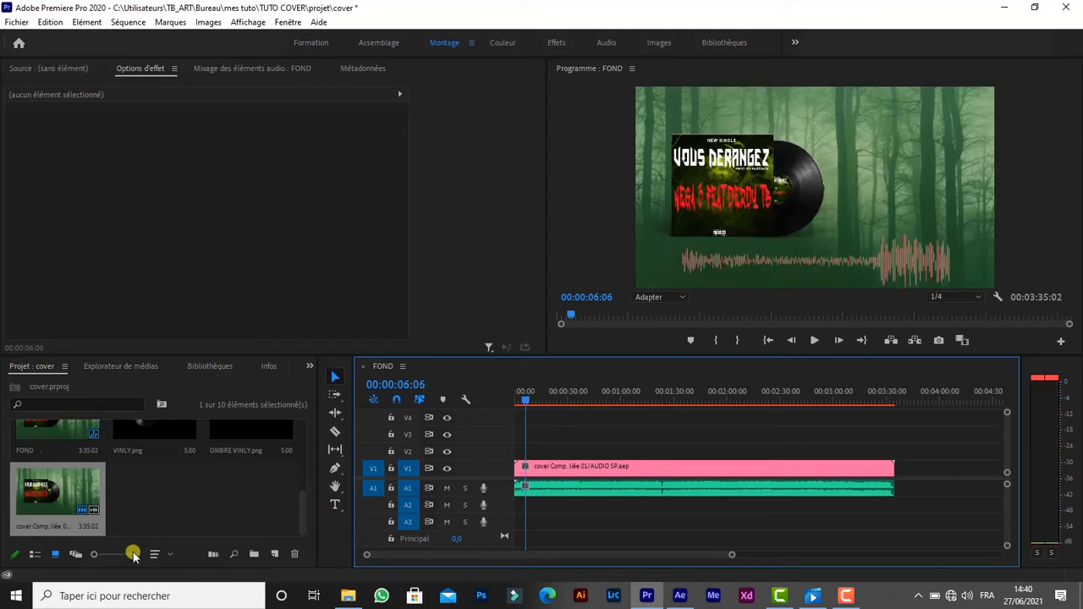
# Place background tonnere.mp4 on track V2 at the start of the sequence and delete only its audio.
pyautogui.moveTo(303, 514); pyautogui.dragTo(304, 446)
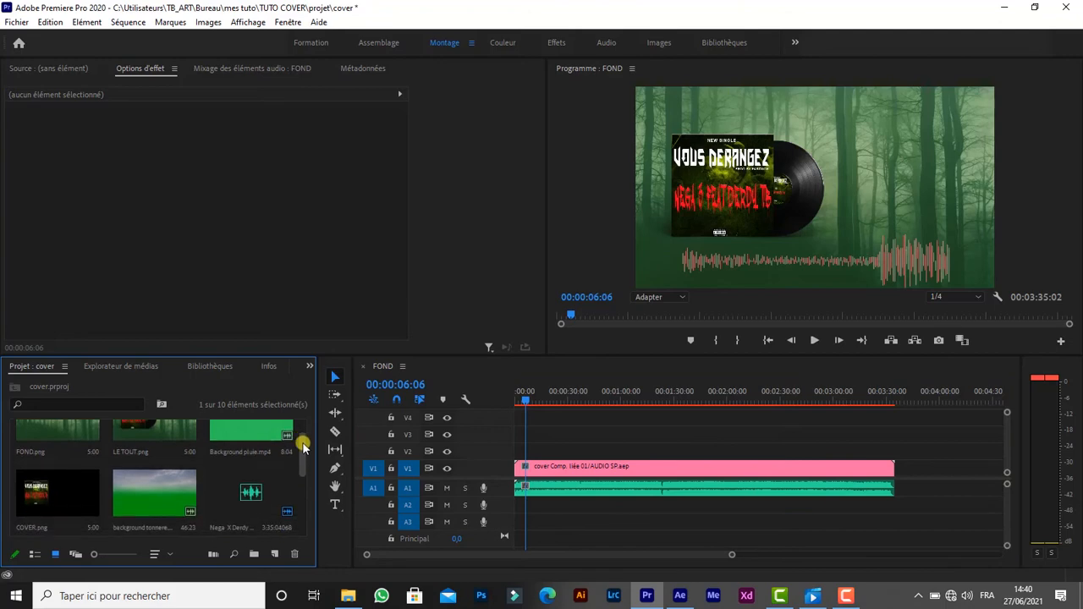
pyautogui.moveTo(161, 482); pyautogui.dragTo(495, 445)
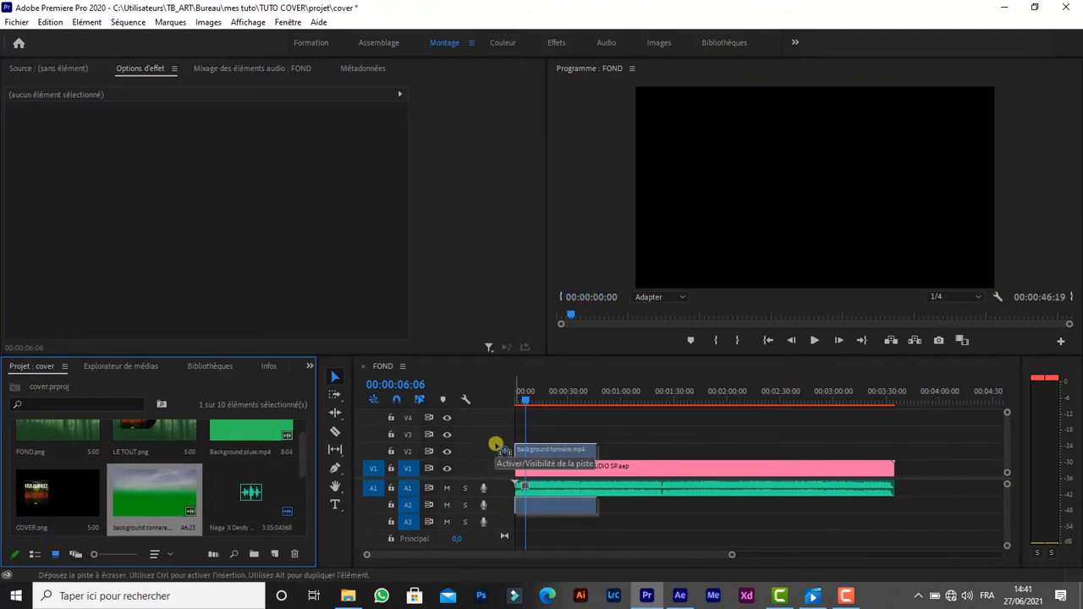
pyautogui.moveTo(495, 444); pyautogui.dragTo(496, 445)
pyautogui.click(581, 504)
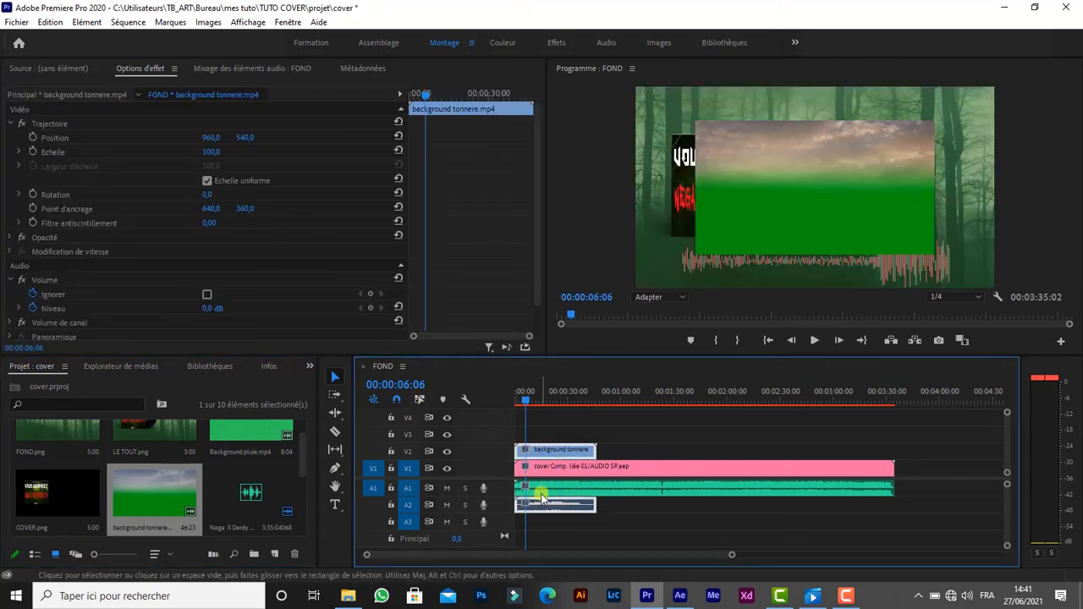
pyautogui.keyDown('alt'); pyautogui.click(559, 504); pyautogui.keyUp('alt')
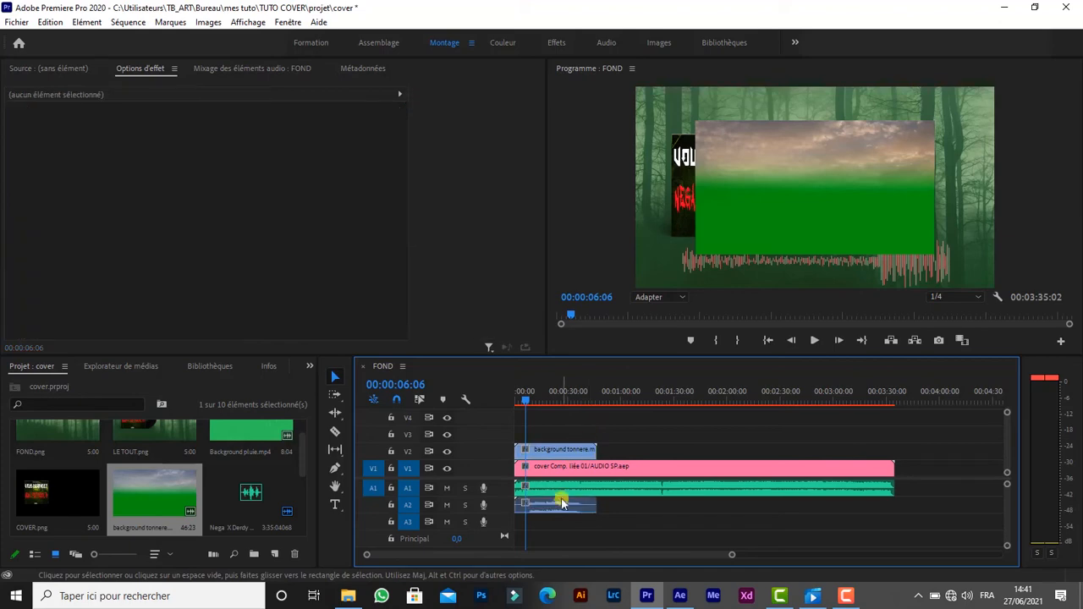
pyautogui.press('Delete')
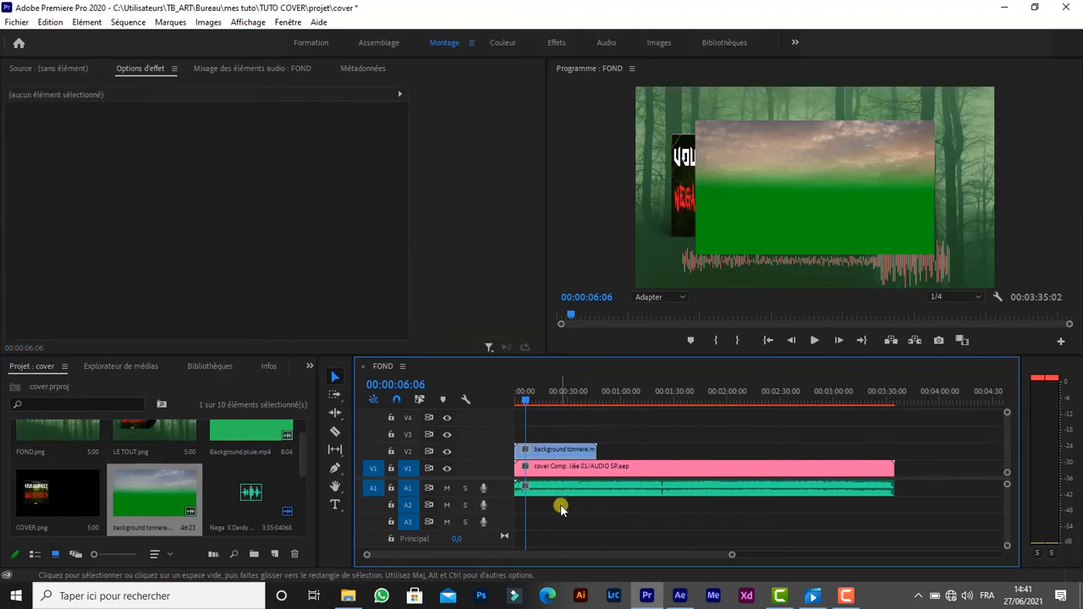
# Scale the background tonnere.mp4 clip on V2 to the sequence's frame size.
pyautogui.click(548, 448)
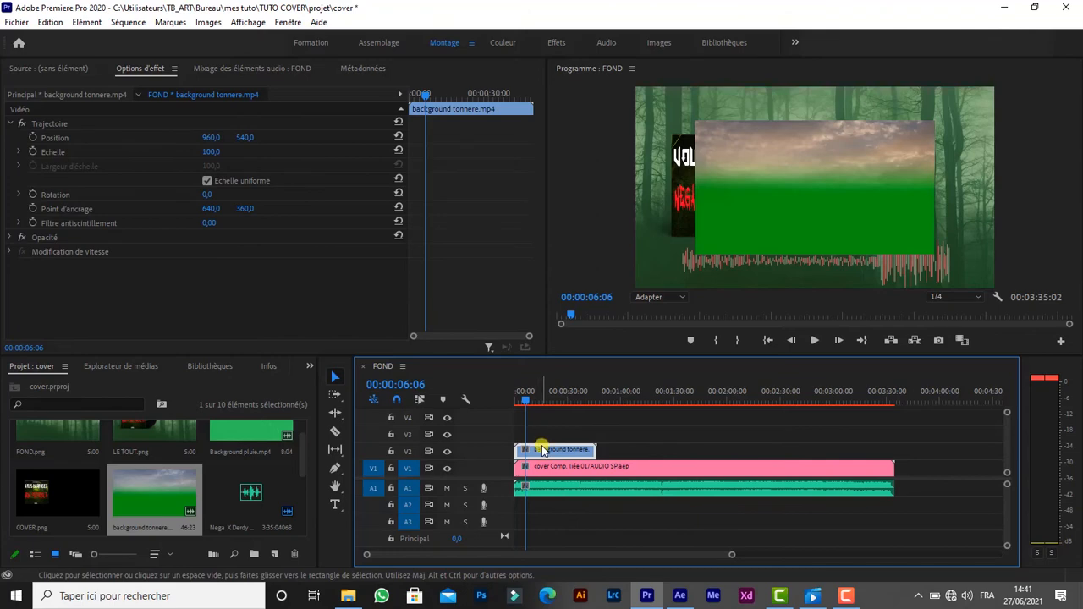
pyautogui.rightClick(543, 450)
pyautogui.click(594, 504)
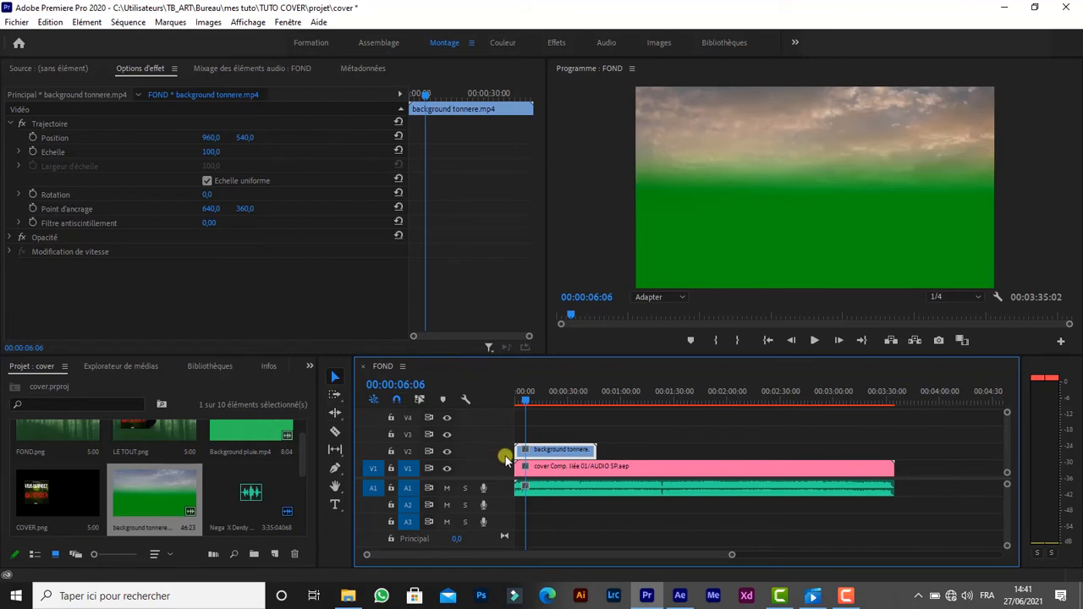
# Set the vertical position of the background tonnere.mp4 clip to 347 and apply the UltraKey effect to it.
pyautogui.moveTo(246, 138)
pyautogui.mouseDown()
pyautogui.moveTo(116, 141)
pyautogui.moveTo(255, 157)
pyautogui.mouseUp()
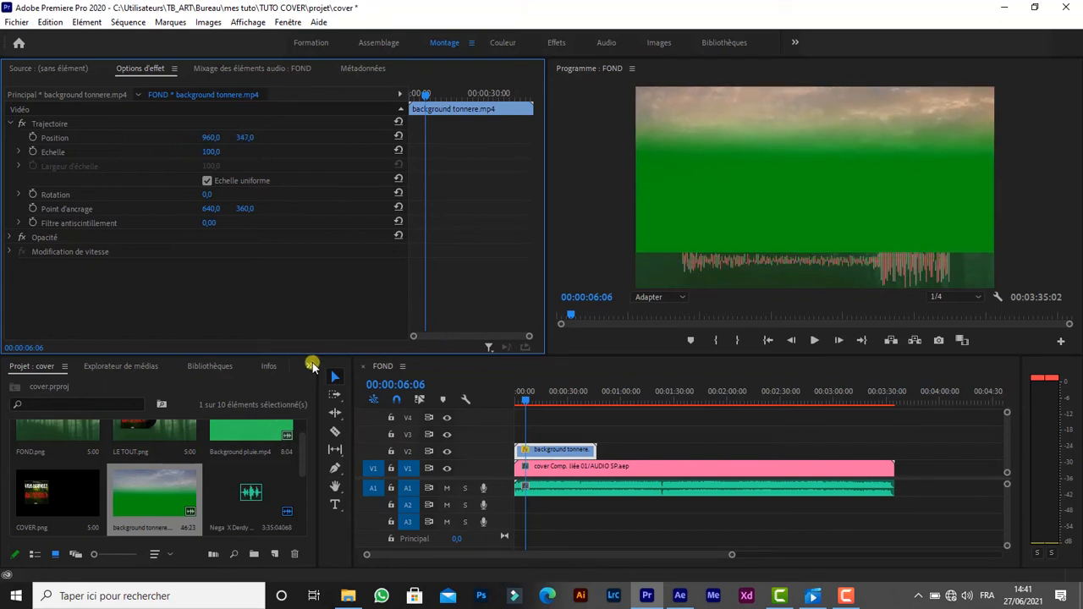
pyautogui.click(310, 366)
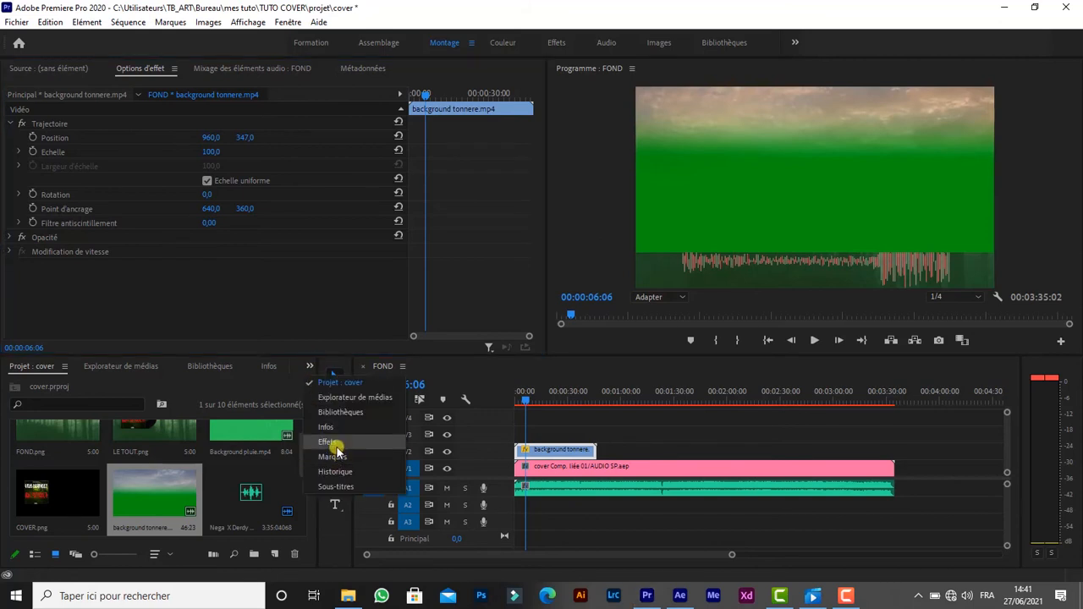
pyautogui.click(337, 450)
pyautogui.click(123, 382)
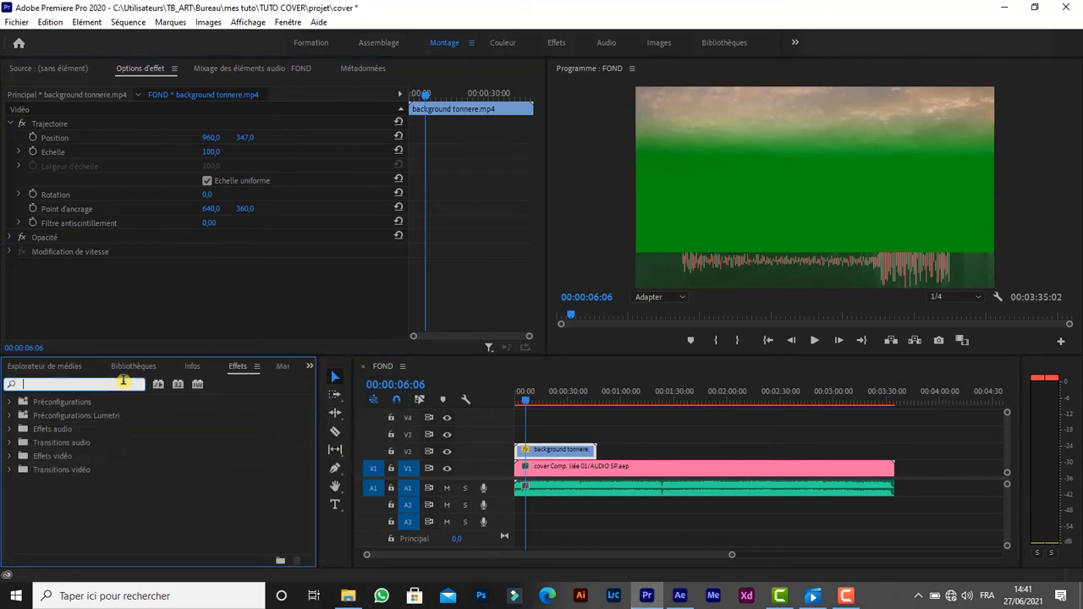
pyautogui.write('ultr')
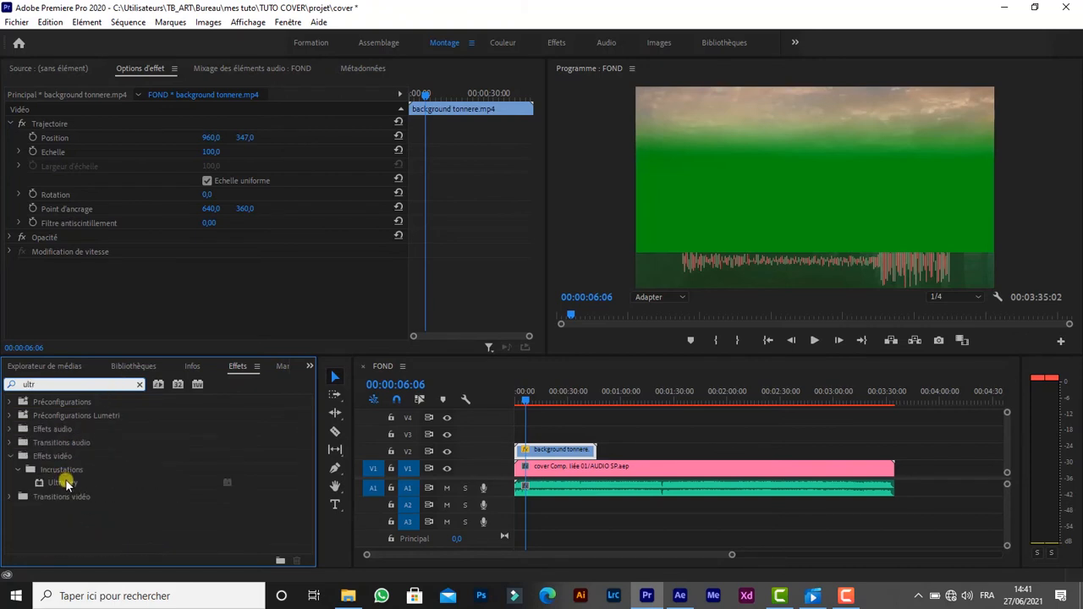
pyautogui.moveTo(63, 483); pyautogui.dragTo(535, 453)
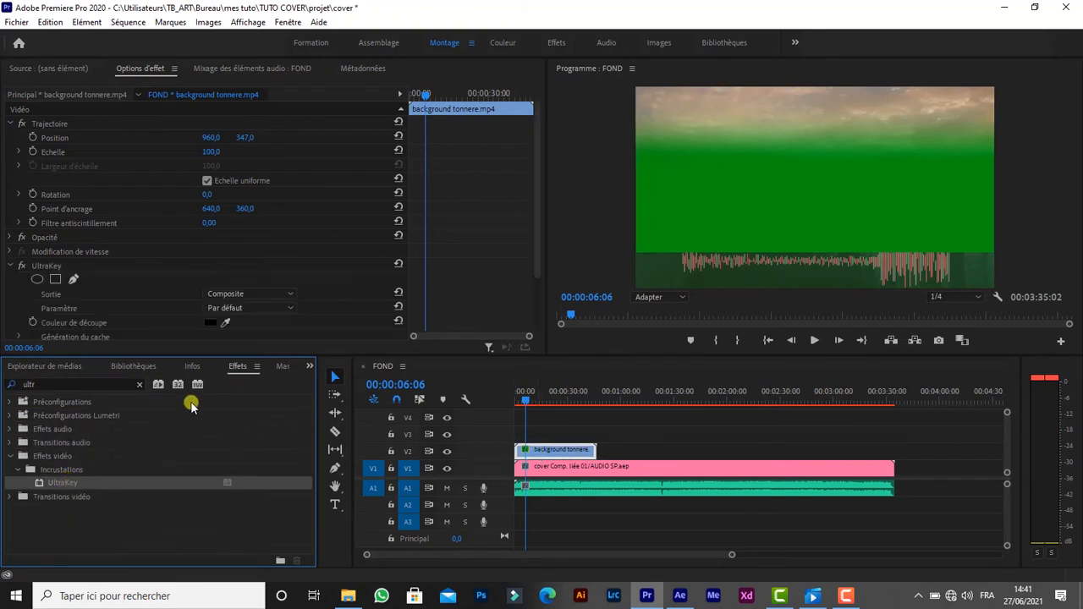
# Sample the green of the background tonnere.mp4 footage as the UltraKey key color.
pyautogui.click(309, 367)
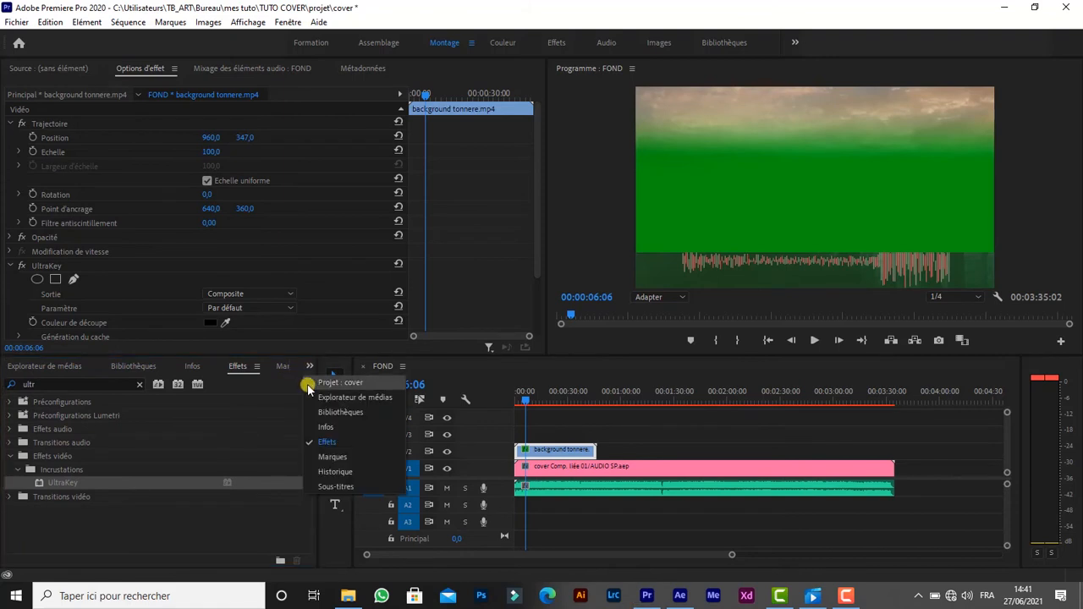
pyautogui.click(312, 383)
pyautogui.moveTo(227, 332); pyautogui.dragTo(643, 275)
pyautogui.moveTo(720, 194); pyautogui.dragTo(720, 194)
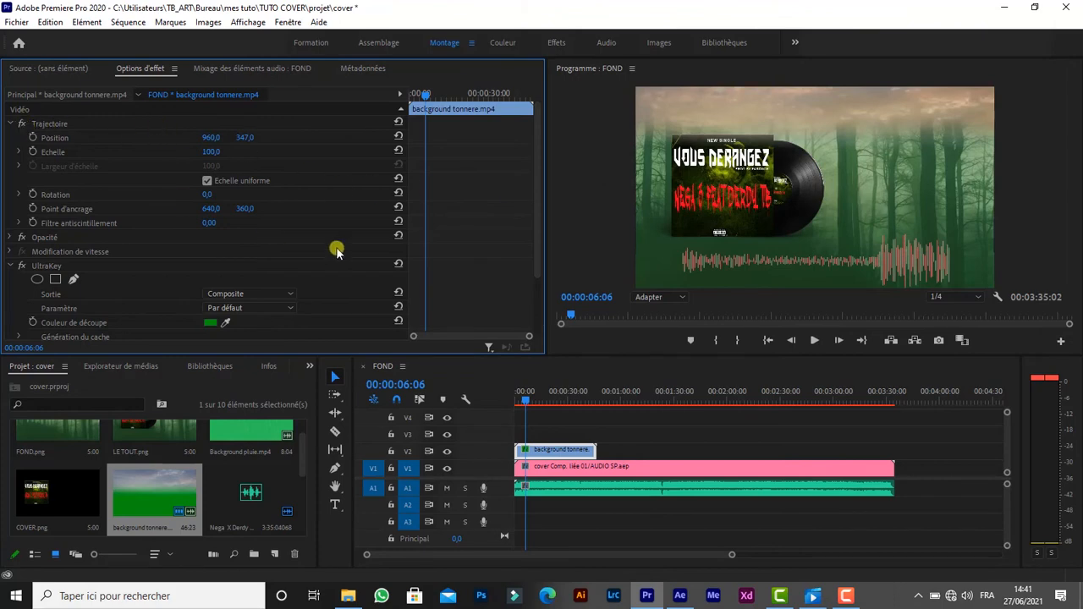
# Play the sequence from the start to check the keyed thunder overlay and set its vertical position to 278.
pyautogui.moveTo(527, 403); pyautogui.dragTo(512, 406)
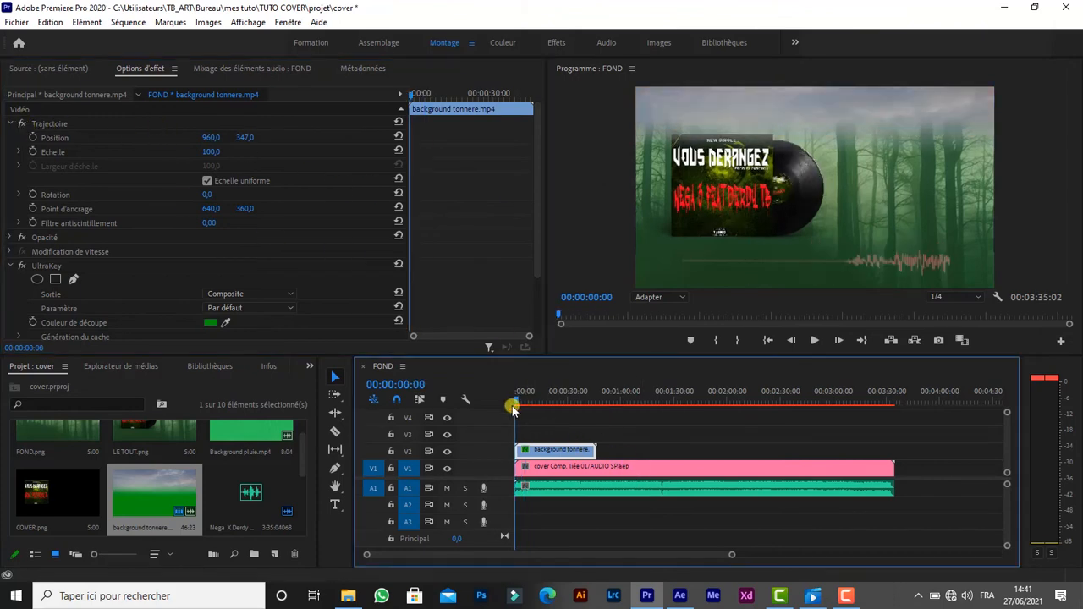
pyautogui.press('space')
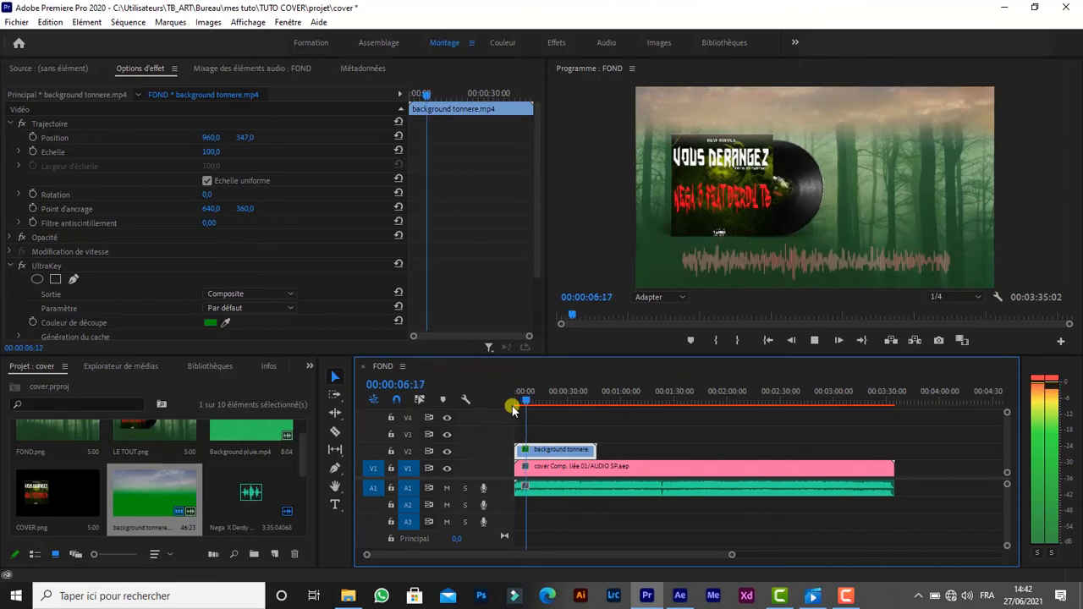
pyautogui.press('space')
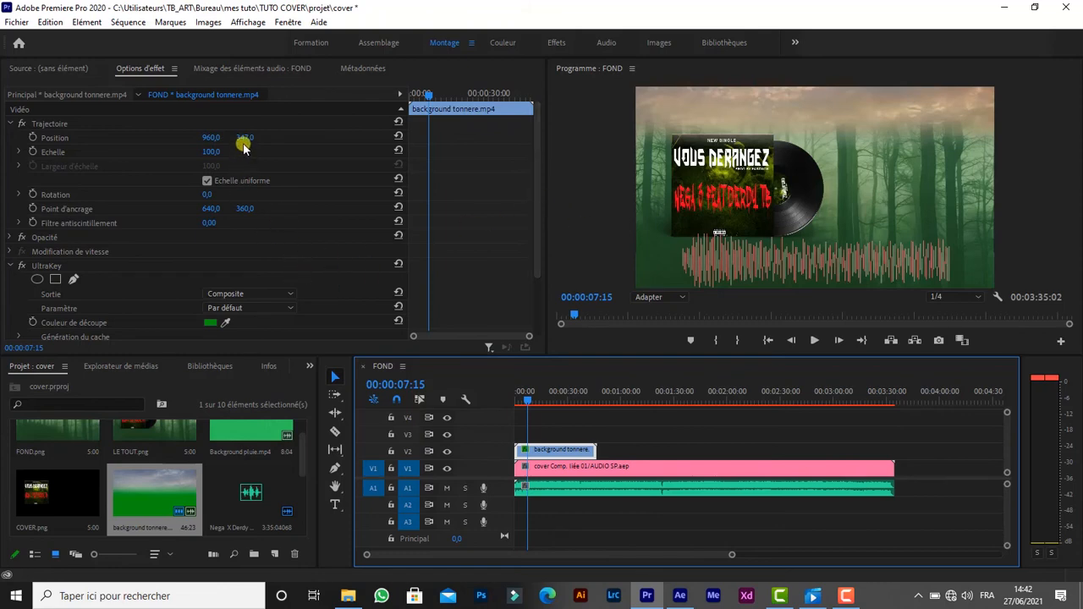
pyautogui.moveTo(248, 140); pyautogui.dragTo(211, 139)
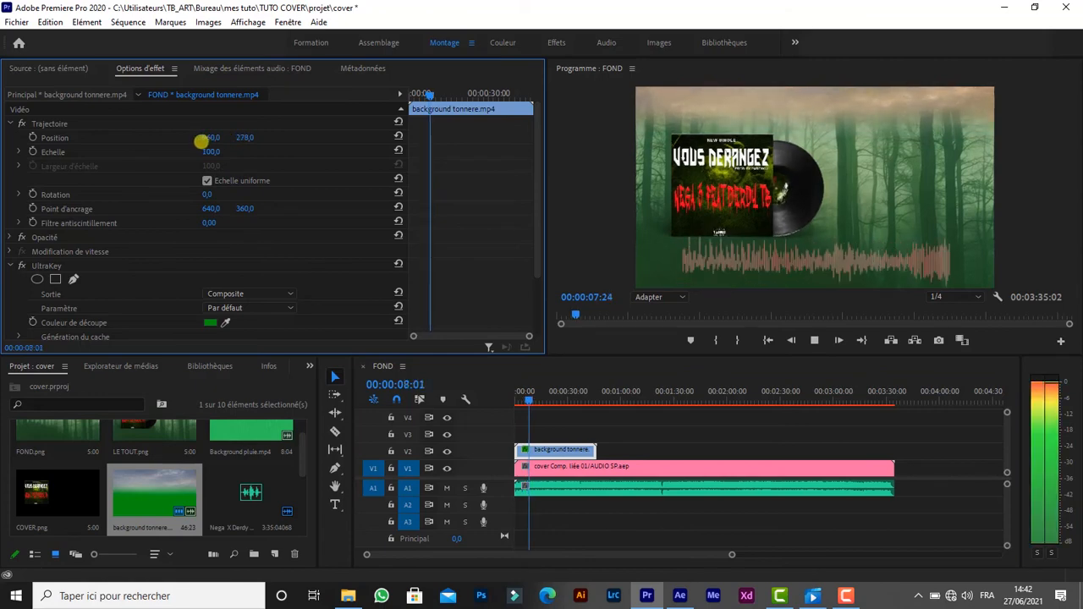
pyautogui.press('space')
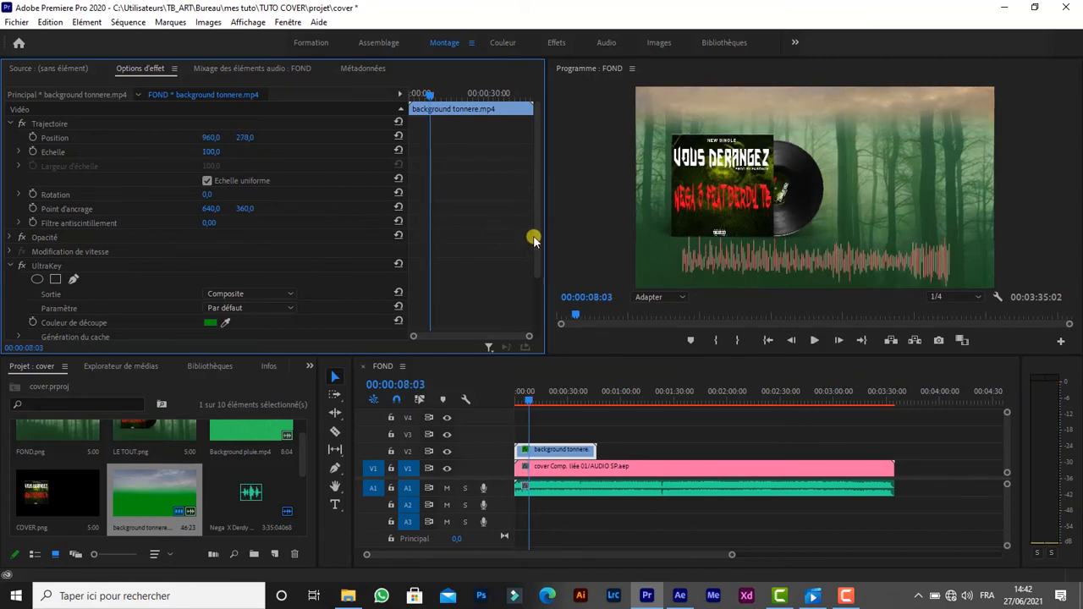
# Set the blend mode of the background tonnere.mp4 clip to Ecran in its opacity settings.
pyautogui.moveTo(537, 239); pyautogui.dragTo(536, 285)
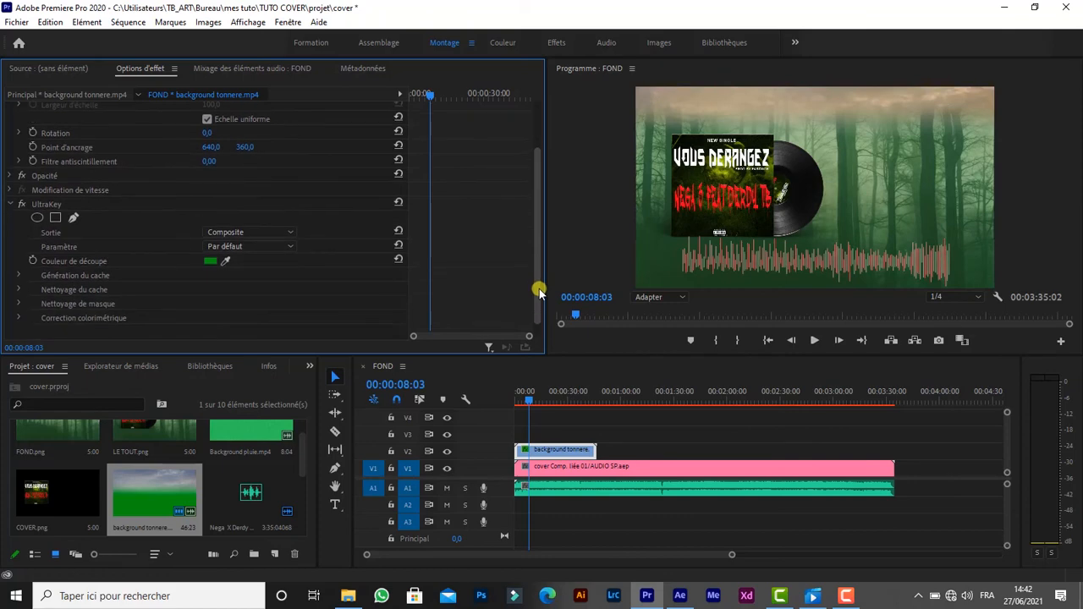
pyautogui.click(14, 204)
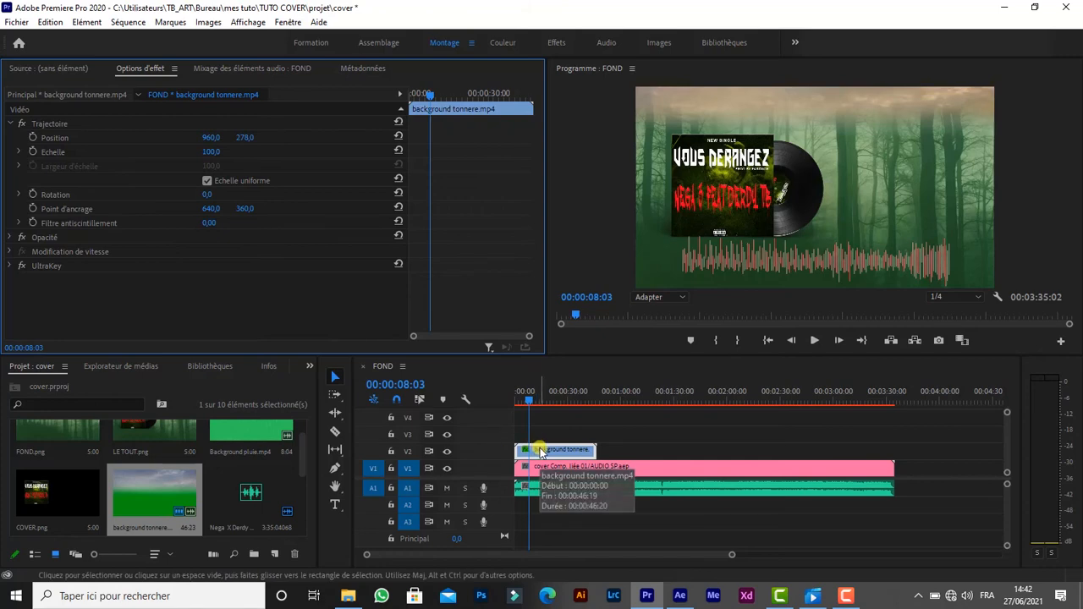
pyautogui.click(21, 152)
pyautogui.click(20, 153)
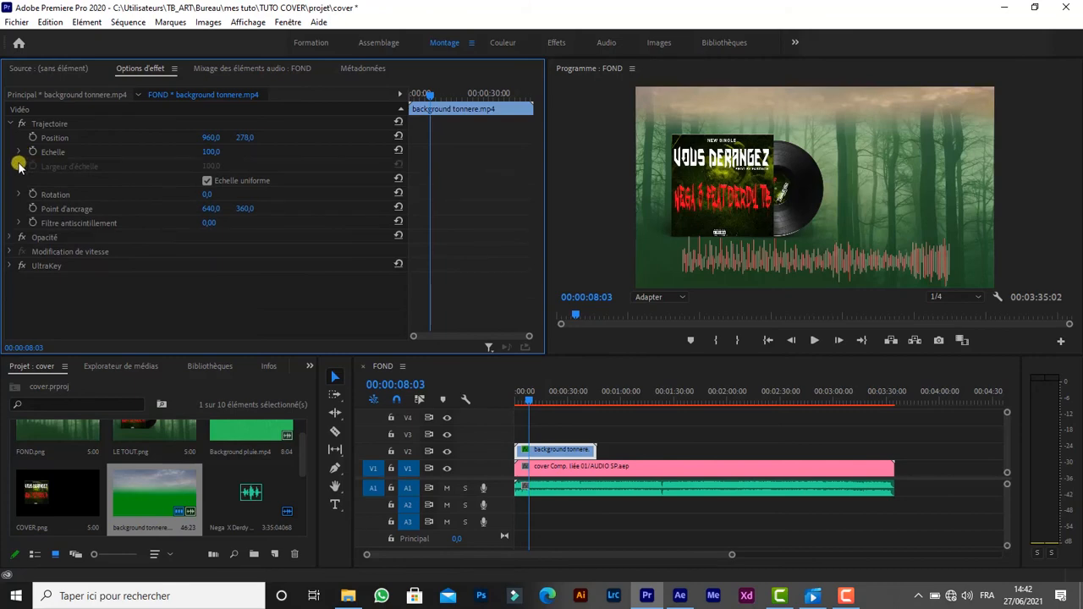
pyautogui.click(18, 195)
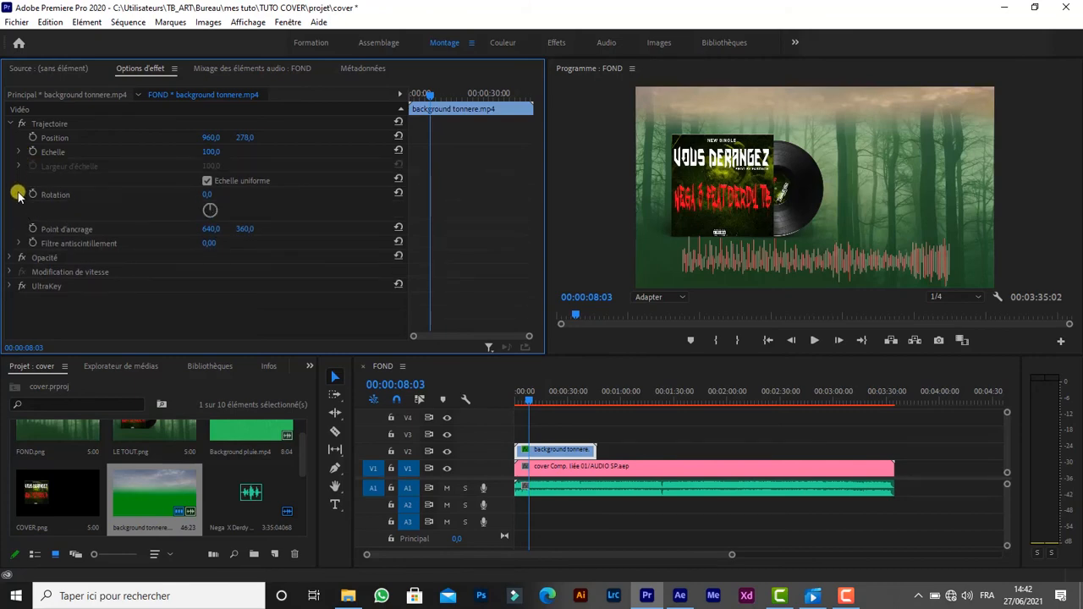
pyautogui.click(18, 194)
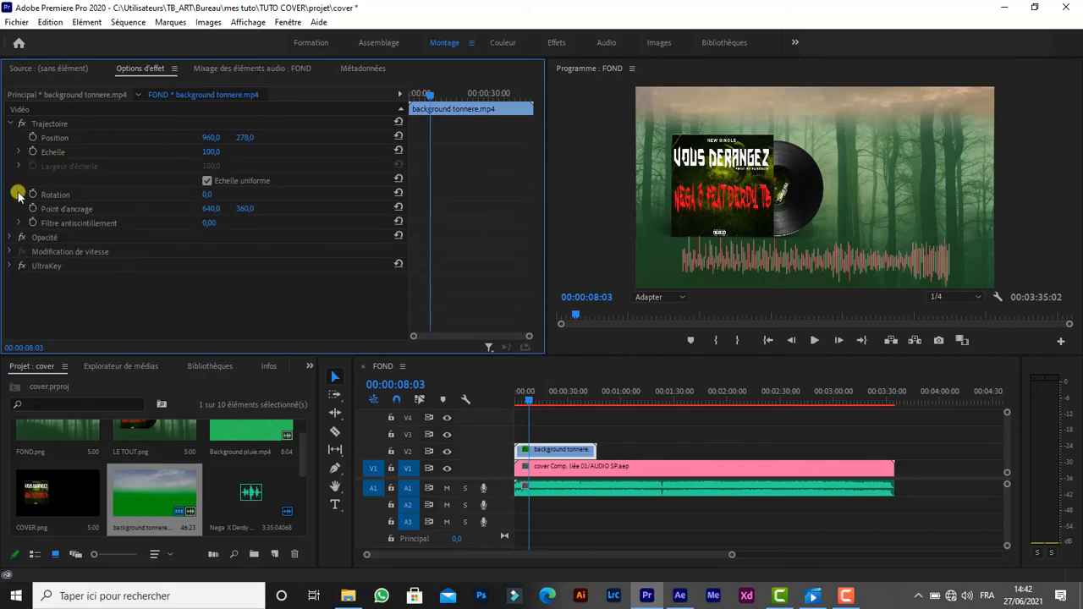
pyautogui.click(8, 238)
pyautogui.click(10, 238)
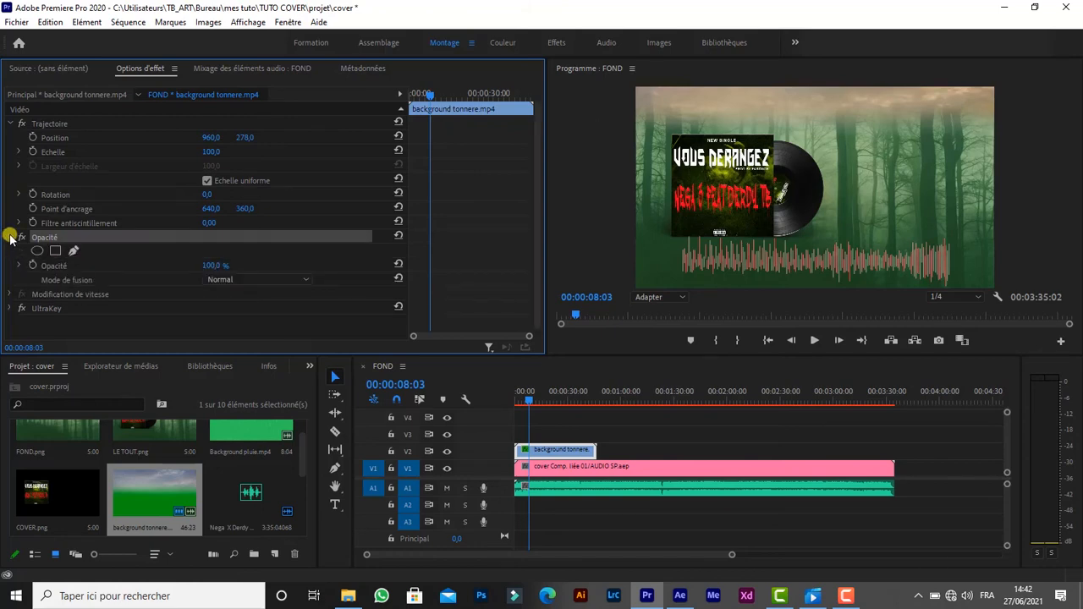
pyautogui.click(235, 278)
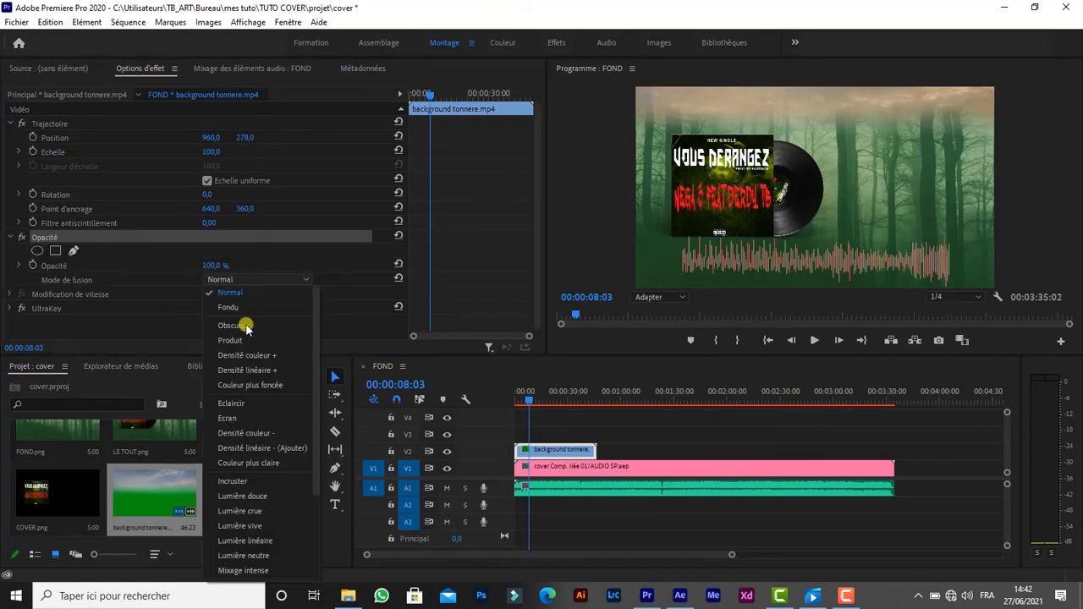
pyautogui.click(249, 418)
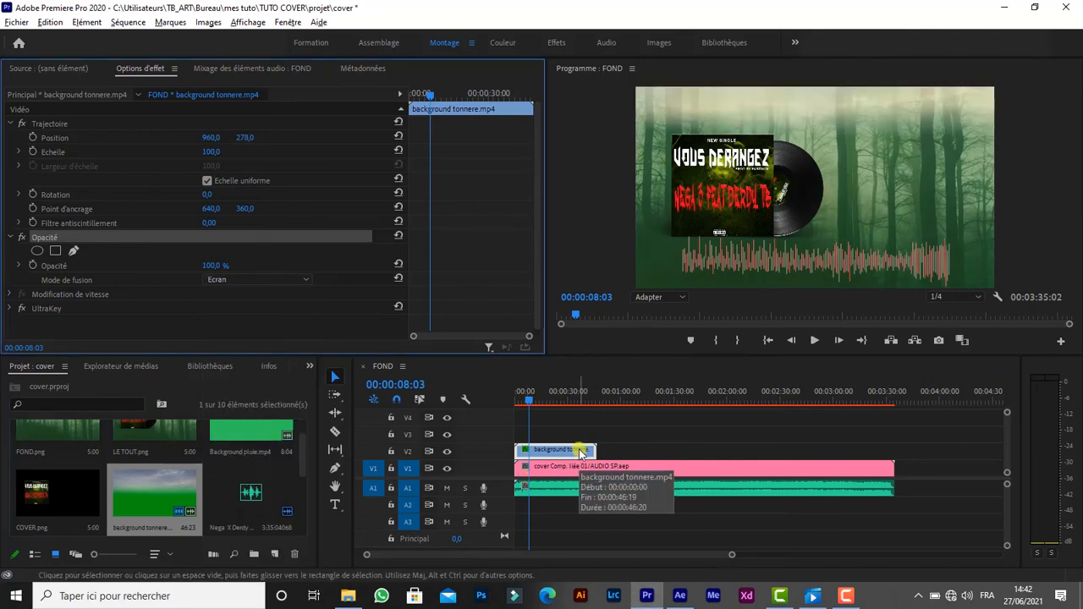
# Duplicate the background tonnere.mp4 clip end to end along V2 until it covers the full length of the linked composition.
pyautogui.moveTo(582, 451); pyautogui.dragTo(658, 452)
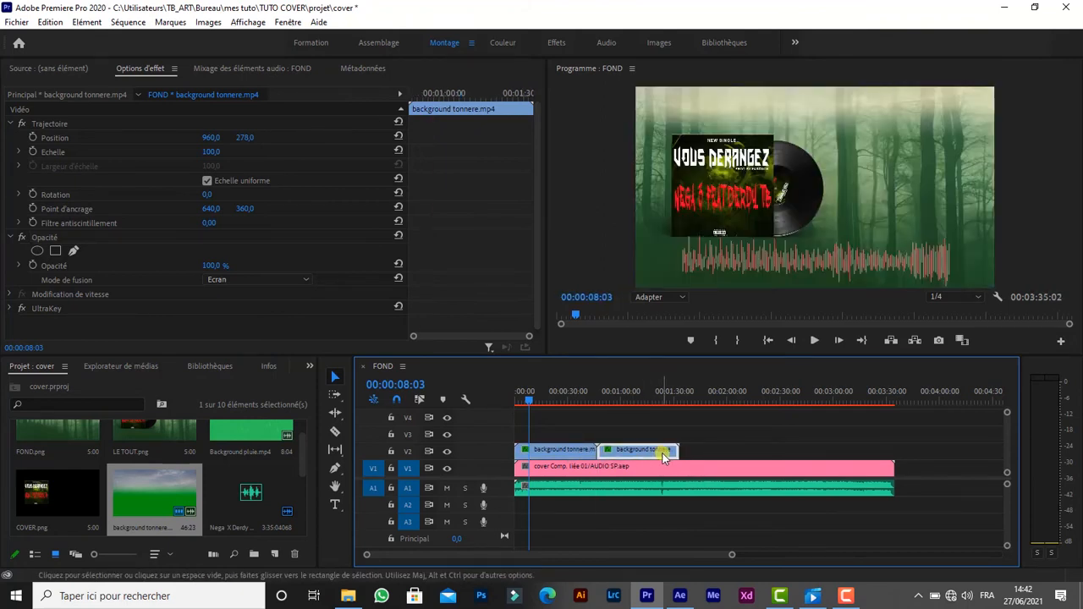
pyautogui.keyDown('shift'); pyautogui.click(574, 449); pyautogui.keyUp('shift')
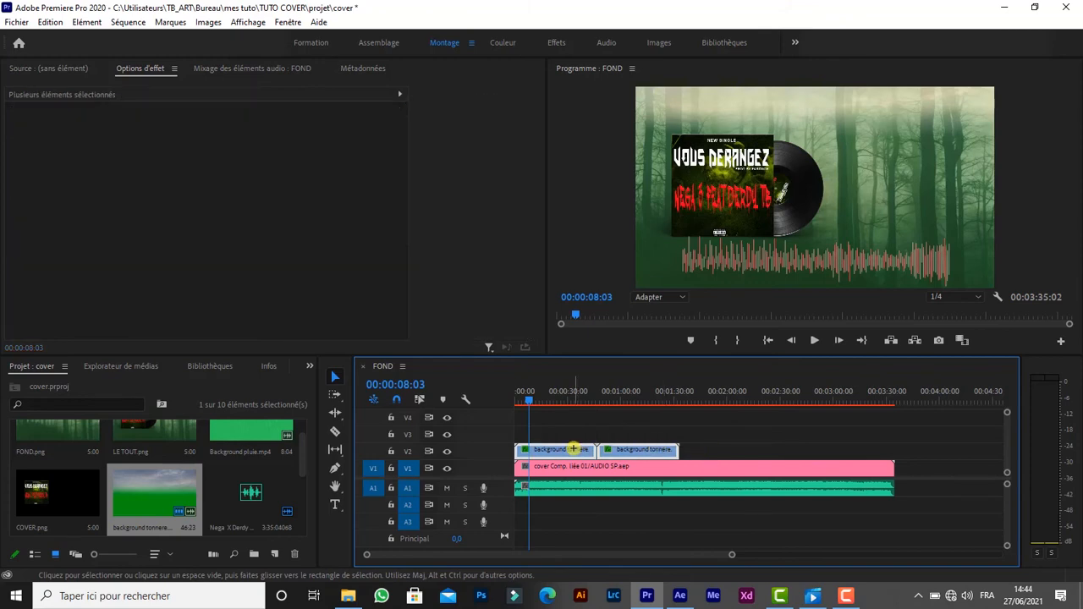
pyautogui.moveTo(625, 455); pyautogui.dragTo(894, 450)
pyautogui.click(749, 421)
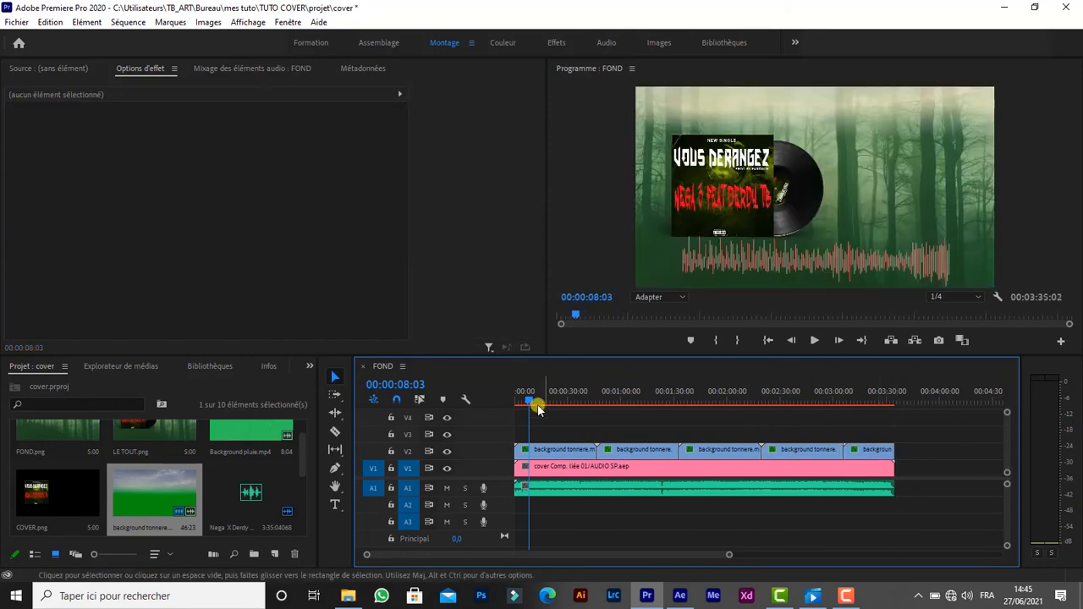
# Place Background pluie.mp4 on V3 at the sequence start without its audio and scale it to the frame size.
pyautogui.moveTo(258, 434); pyautogui.dragTo(516, 430)
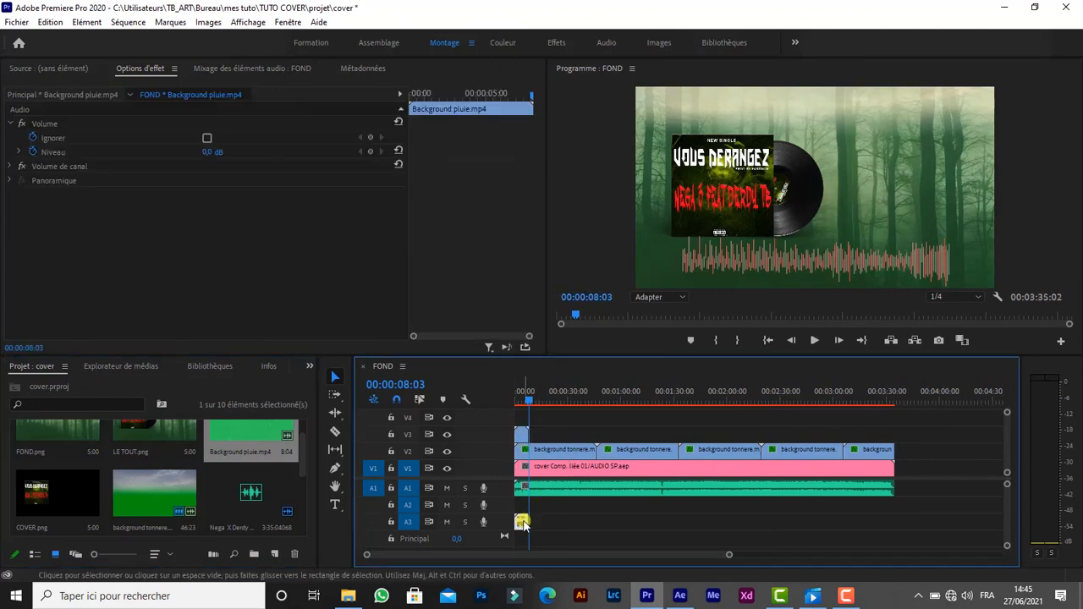
pyautogui.click(520, 394)
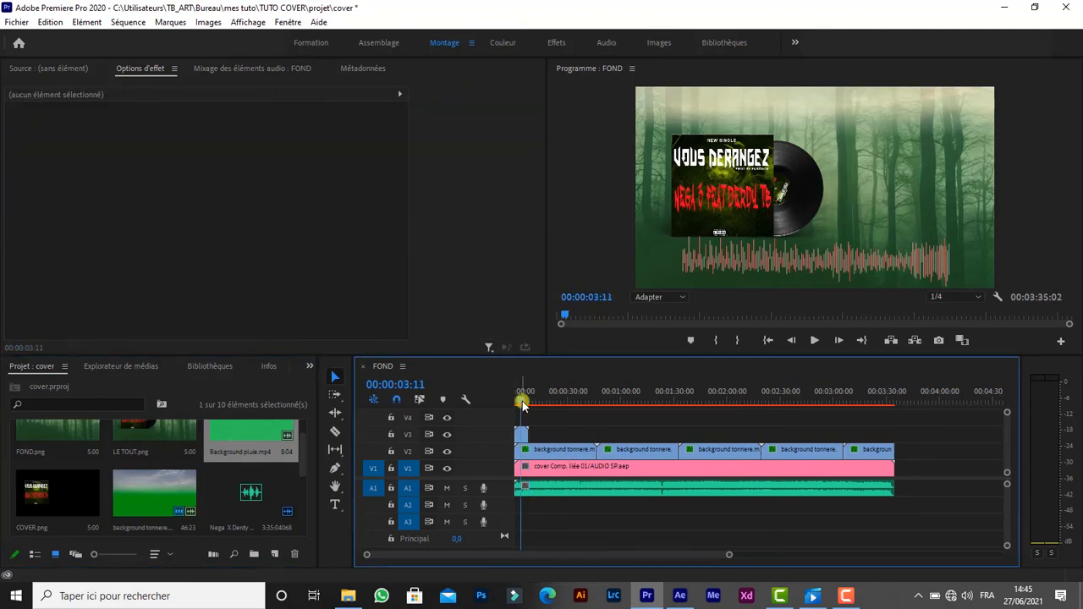
pyautogui.rightClick(523, 434)
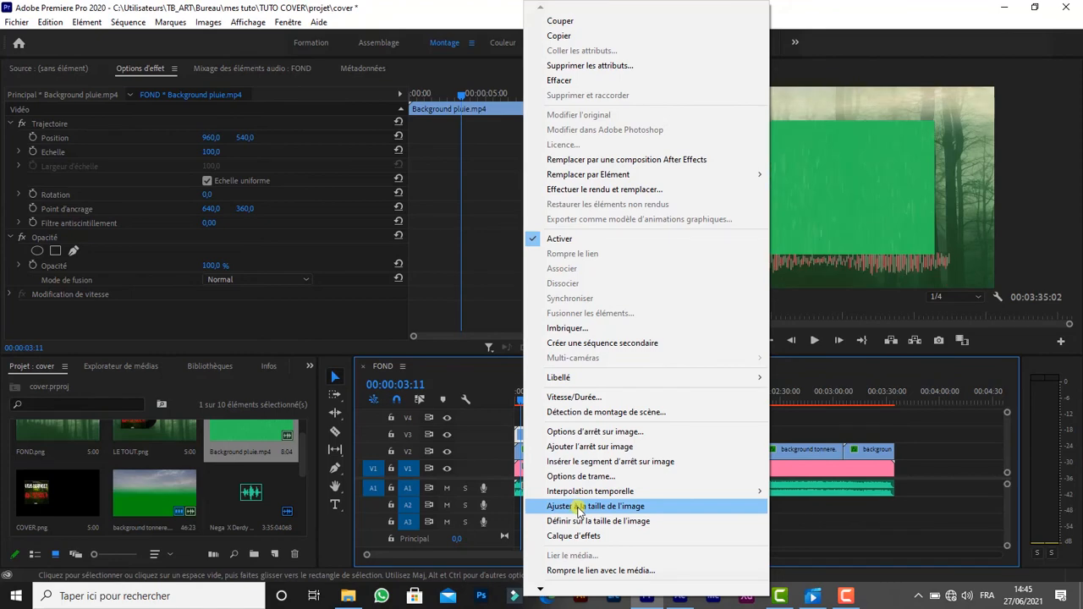
pyautogui.click(578, 508)
# Apply UltraKey to the Background pluie.mp4 clip and sample its green background as the key color.
pyautogui.click(309, 366)
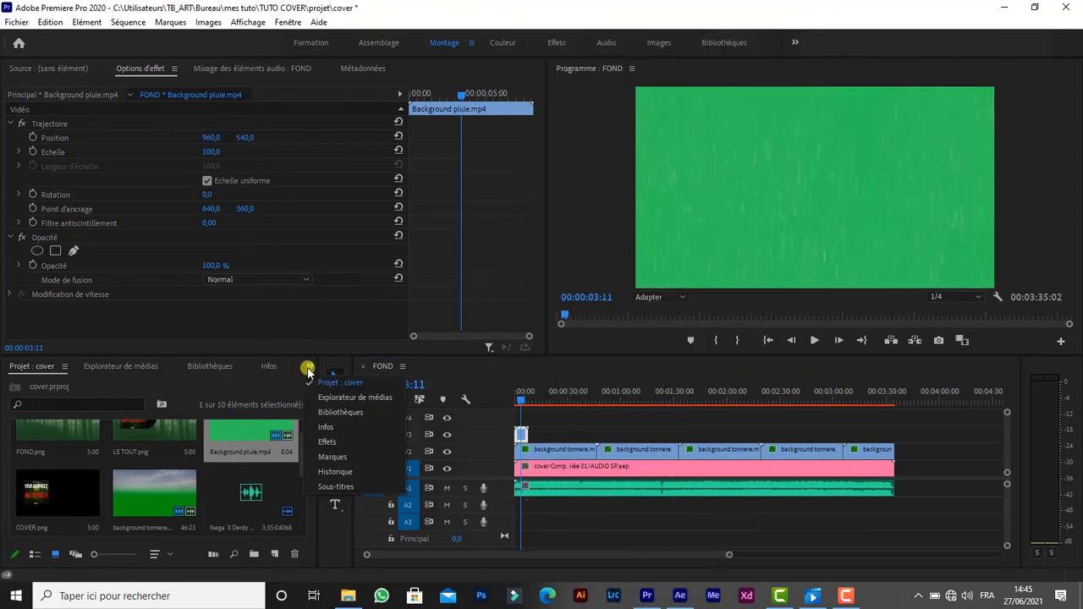
pyautogui.click(326, 444)
pyautogui.moveTo(60, 480); pyautogui.dragTo(519, 433)
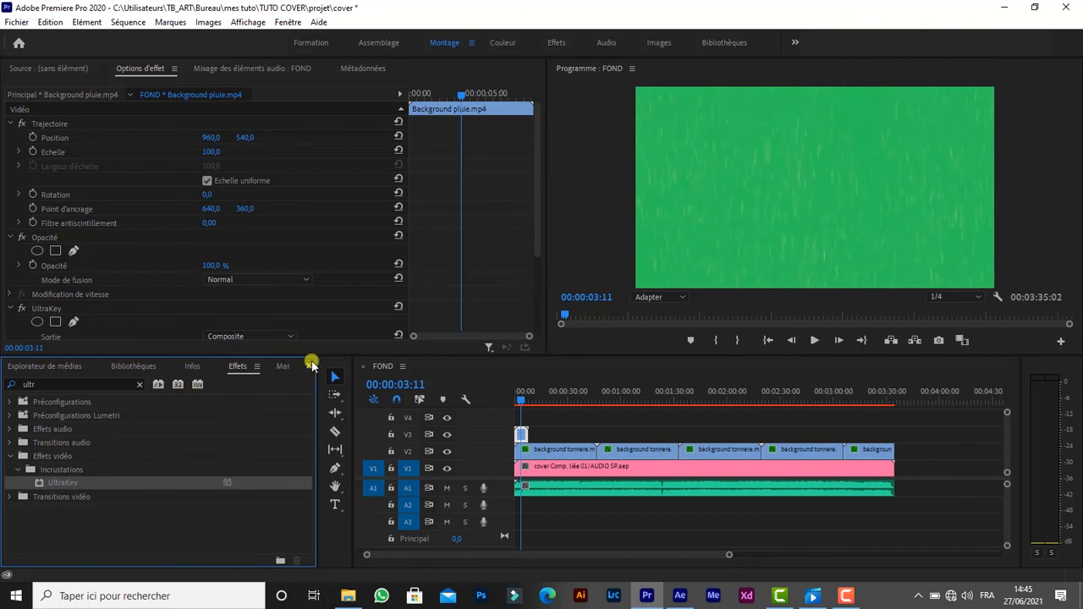
pyautogui.click(310, 366)
pyautogui.click(335, 381)
pyautogui.moveTo(536, 213); pyautogui.dragTo(534, 287)
pyautogui.click(226, 266)
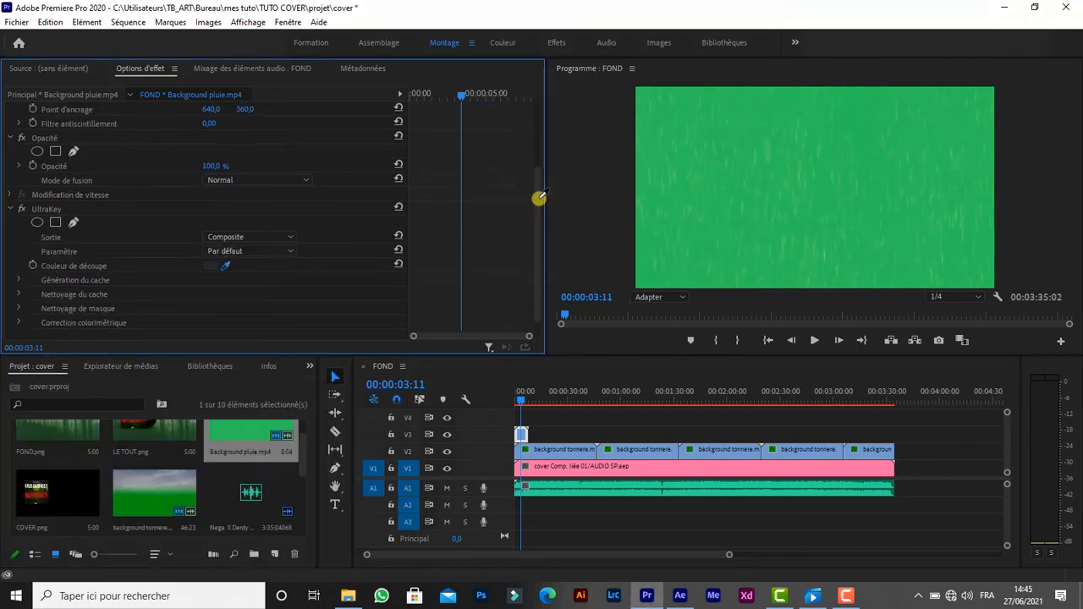
pyautogui.click(784, 168)
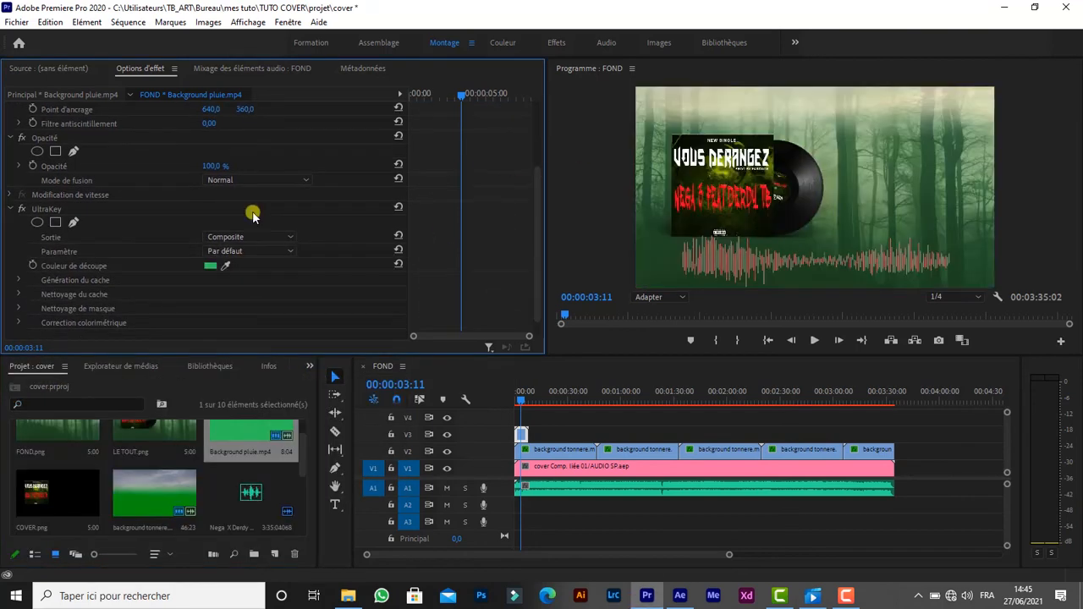
# Try the Obscurcir blend mode on the Background pluie.mp4 clip, and set it to Ecran instead.
pyautogui.click(10, 209)
pyautogui.click(254, 275)
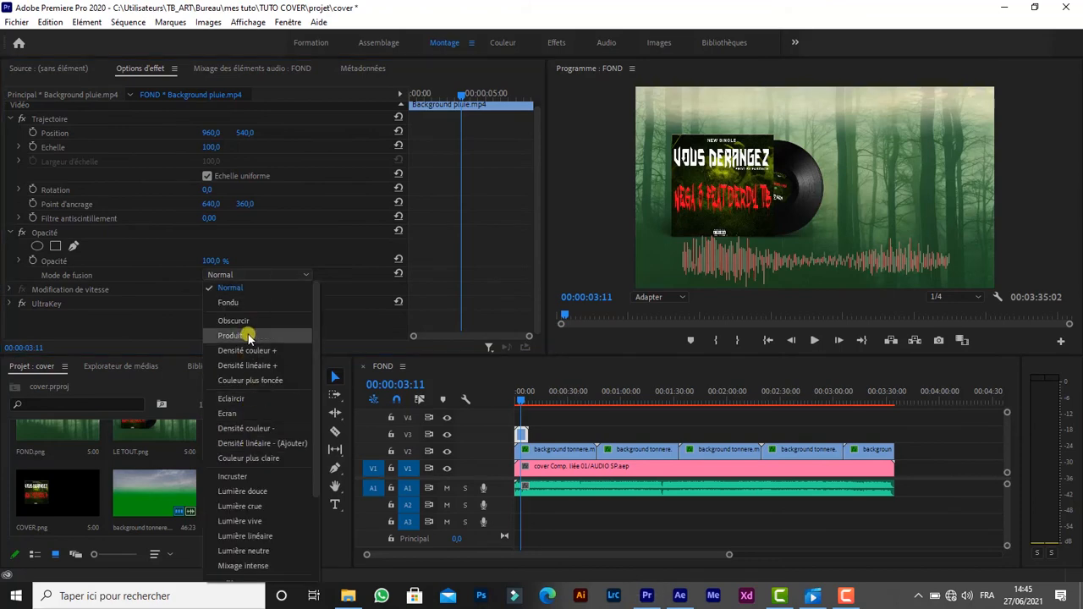
pyautogui.click(249, 324)
pyautogui.click(279, 275)
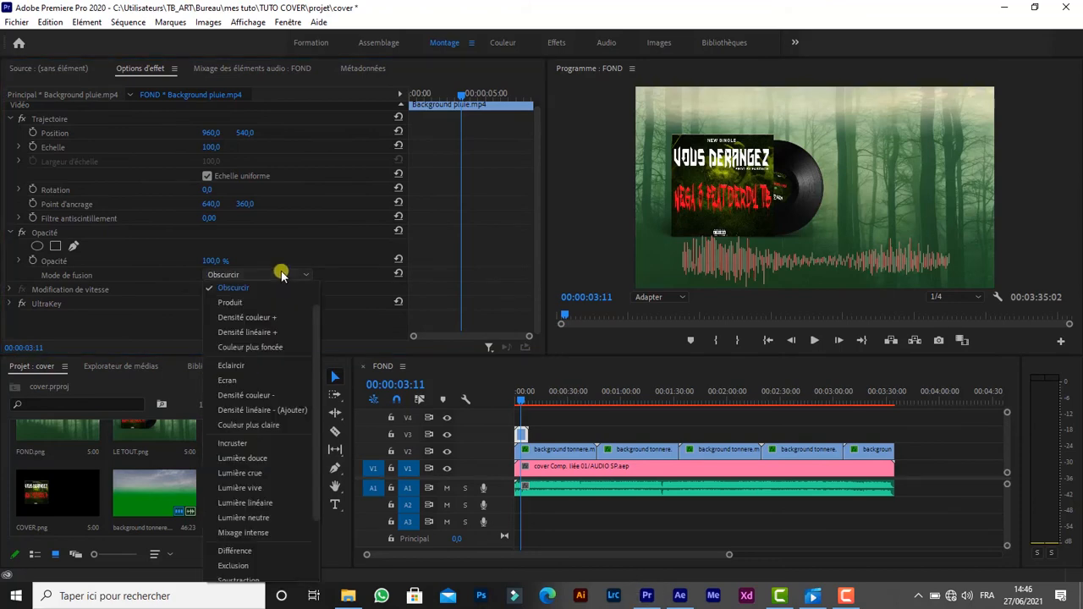
pyautogui.click(242, 391)
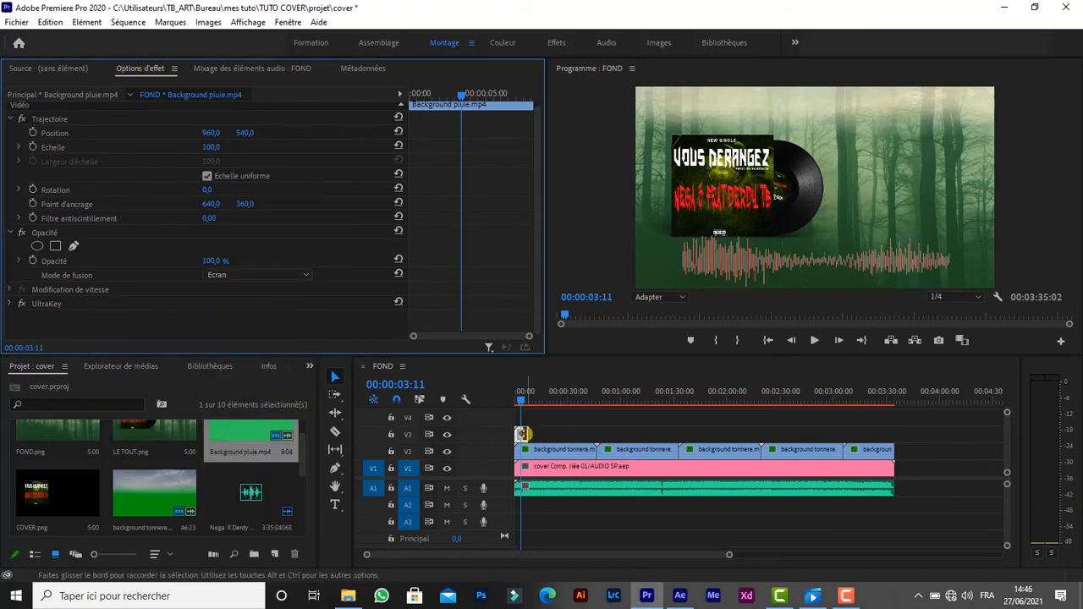
# Duplicate the Background pluie.mp4 clip end to end along V3 until the rain covers the whole sequence.
pyautogui.moveTo(521, 435); pyautogui.dragTo(589, 435)
pyautogui.keyDown('shift'); pyautogui.click(522, 435); pyautogui.keyUp('shift')
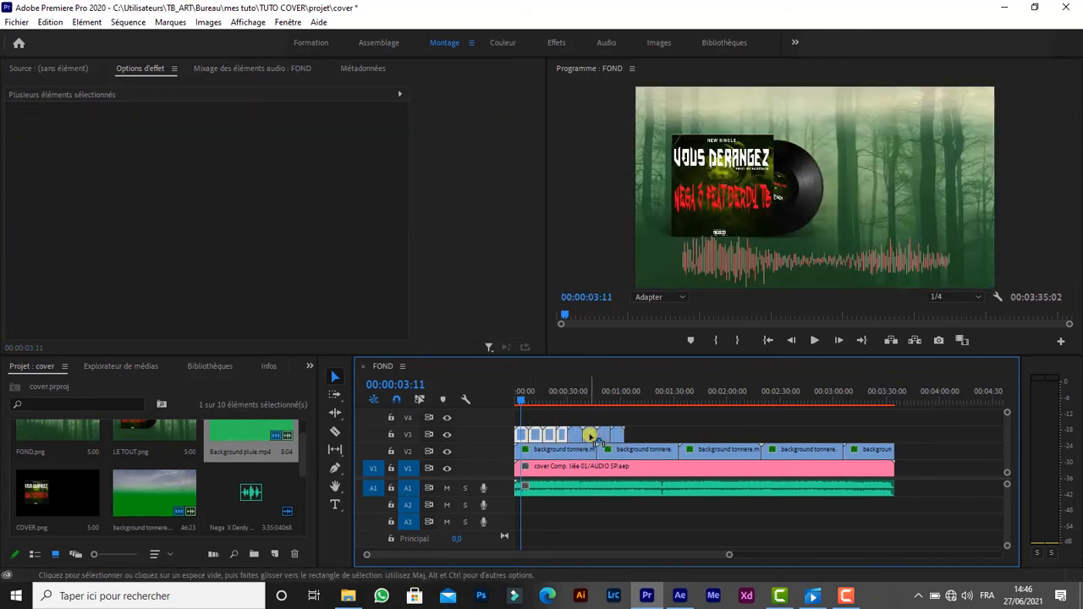
pyautogui.moveTo(522, 438); pyautogui.dragTo(921, 446)
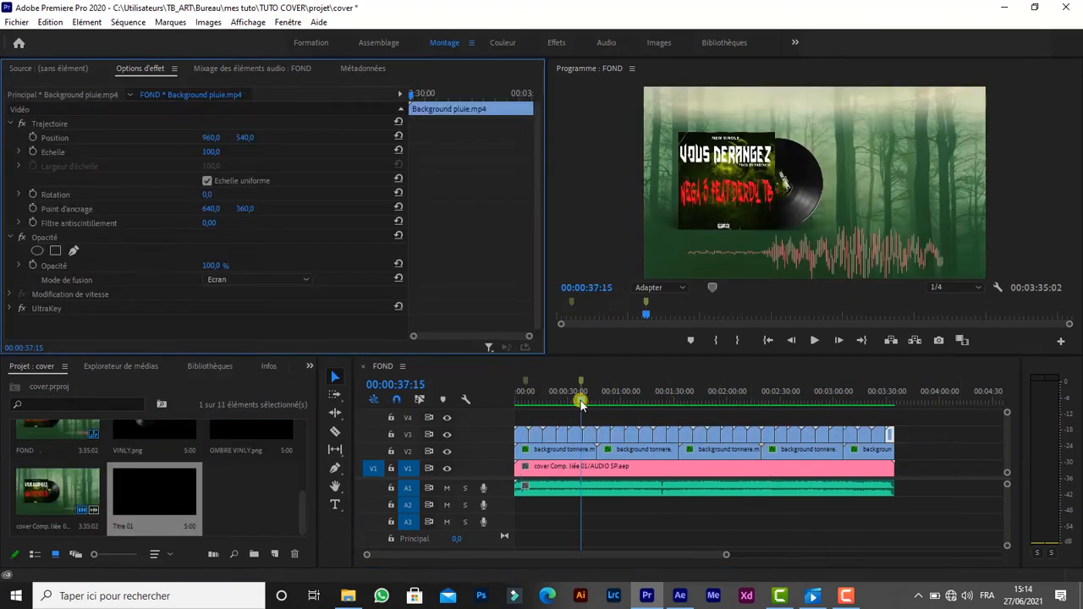
# Play the composite from the sequence start and set the Background pluie.mp4 clip's blend mode to Obscurcir.
pyautogui.moveTo(580, 398); pyautogui.dragTo(502, 405)
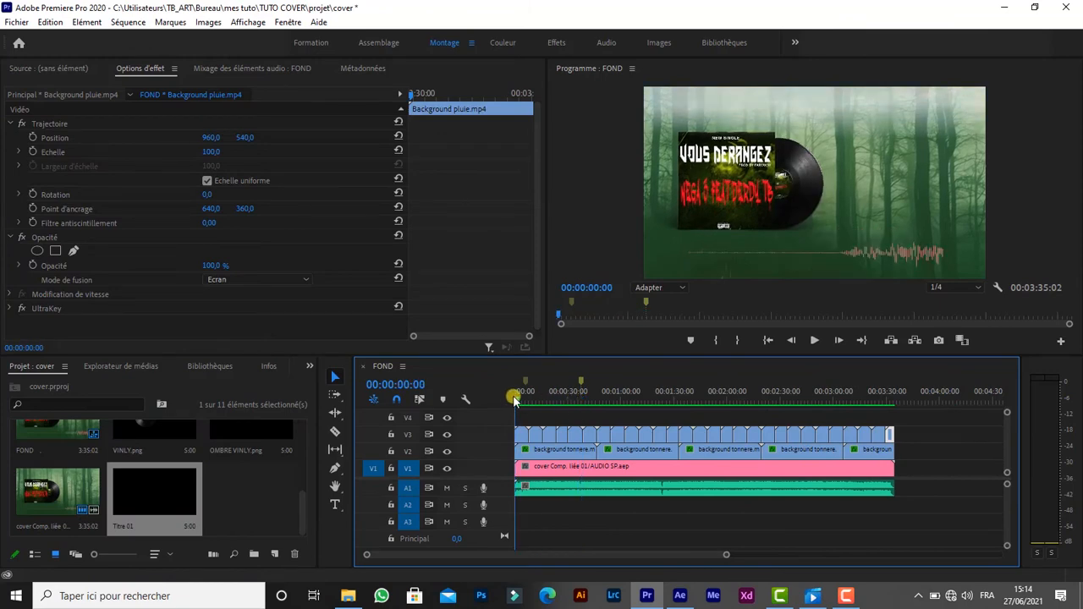
pyautogui.press('space')
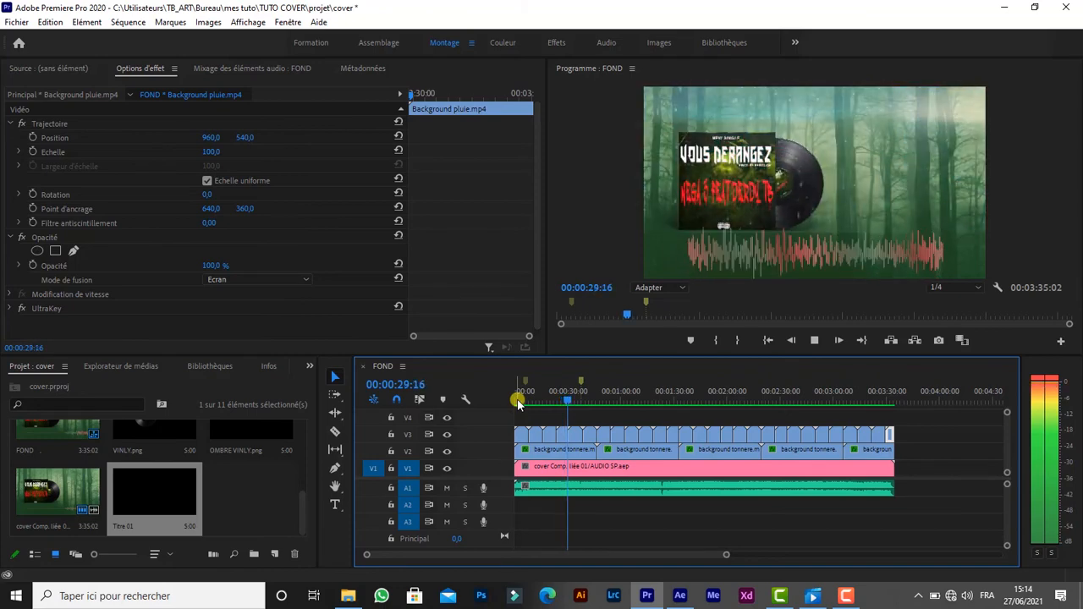
pyautogui.press('space')
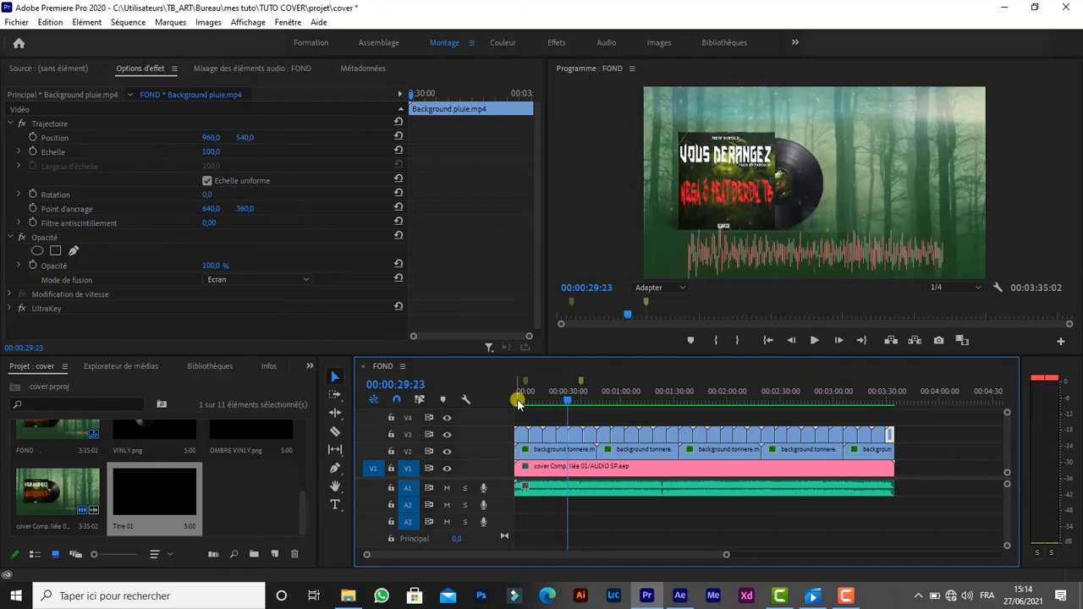
pyautogui.click(298, 279)
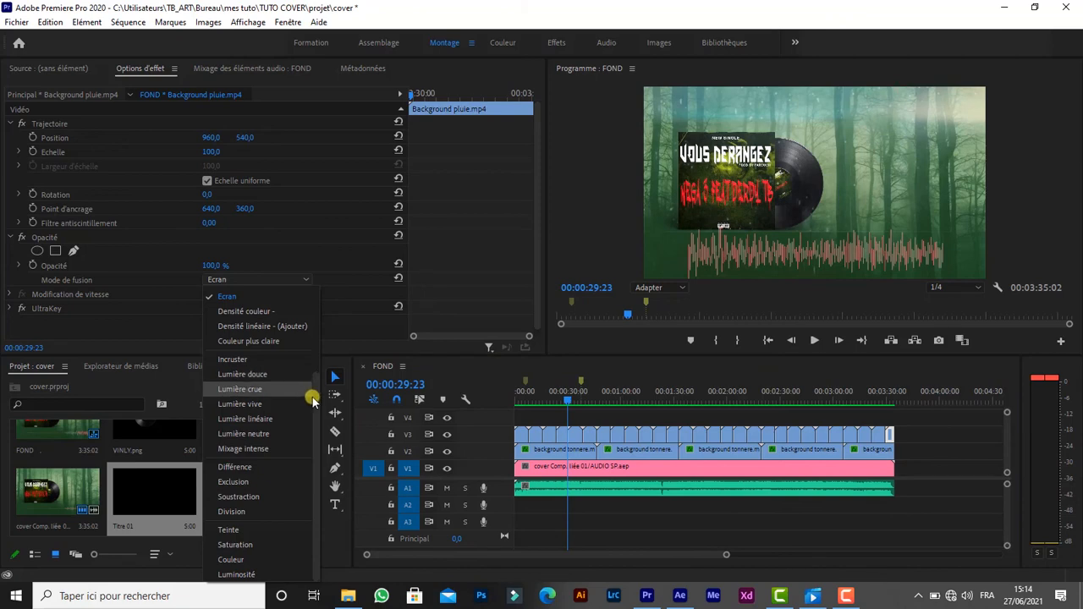
pyautogui.scroll(5, 311, 372)
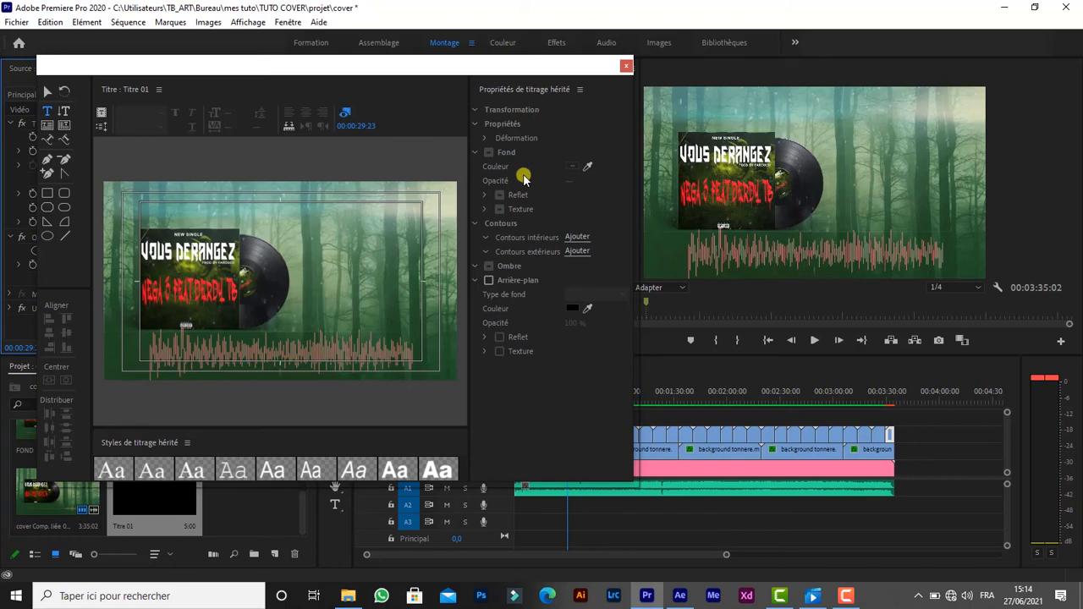
# Add the text NEGA 3 beside the vinyl in the title and set its Y position to about 432.6.
pyautogui.click(309, 246)
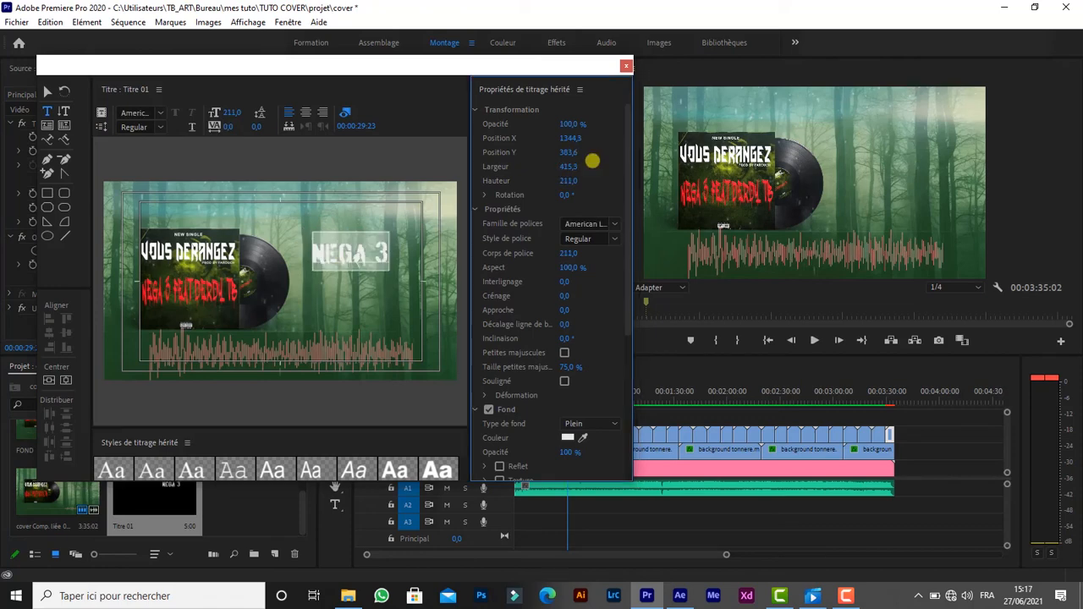
pyautogui.moveTo(607, 157); pyautogui.dragTo(623, 161)
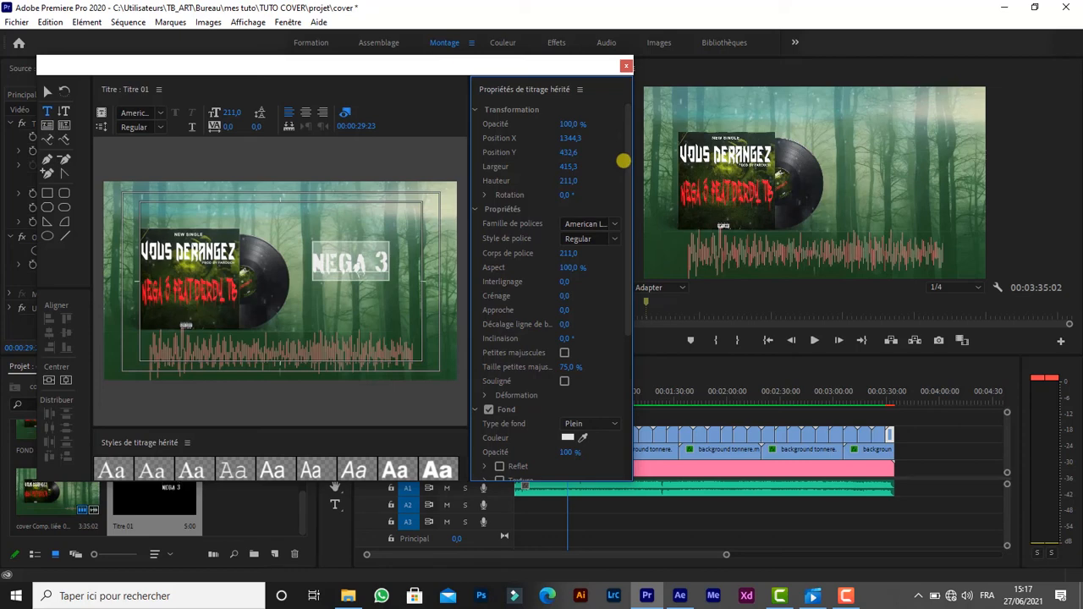
# Add a second text line reading REFRAIN beneath NEGA 3 in the title.
pyautogui.click(315, 299)
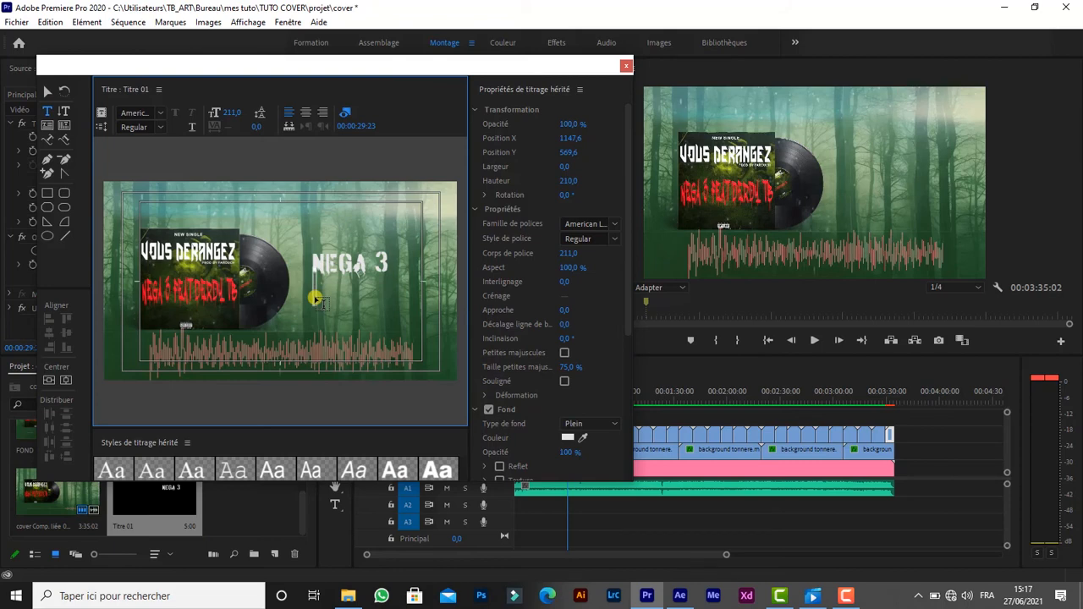
pyautogui.write('FRE')
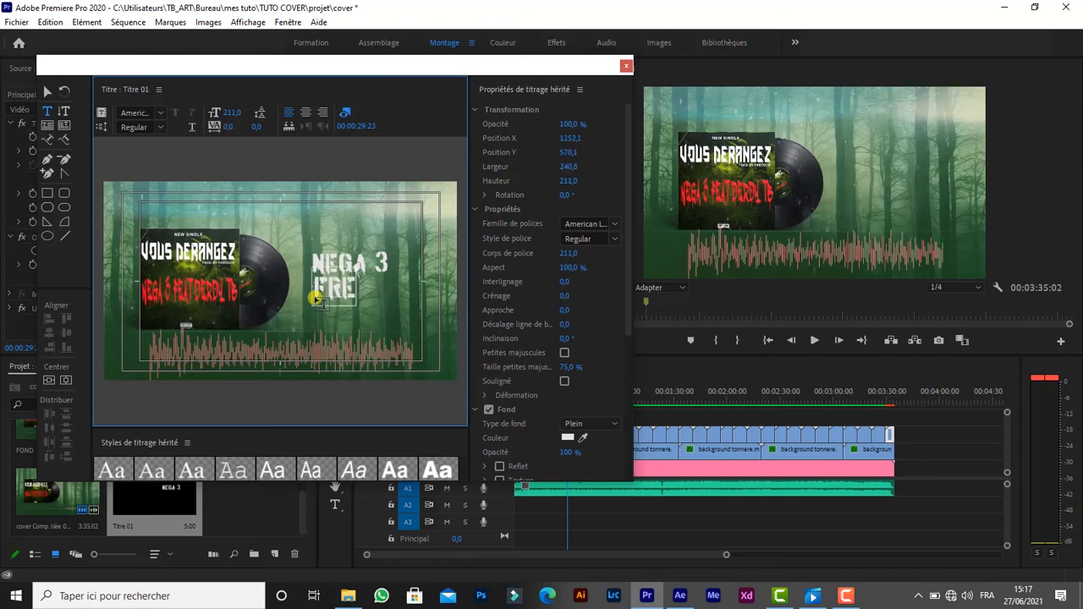
pyautogui.press('BackSpace')
pyautogui.press('BackSpace')
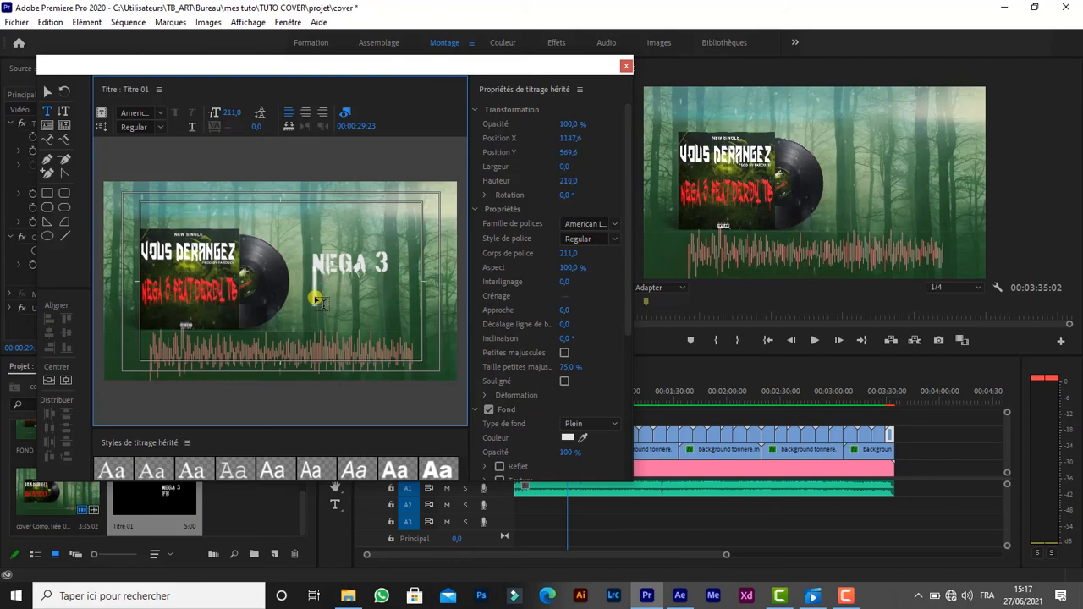
pyautogui.write('REFRAI')
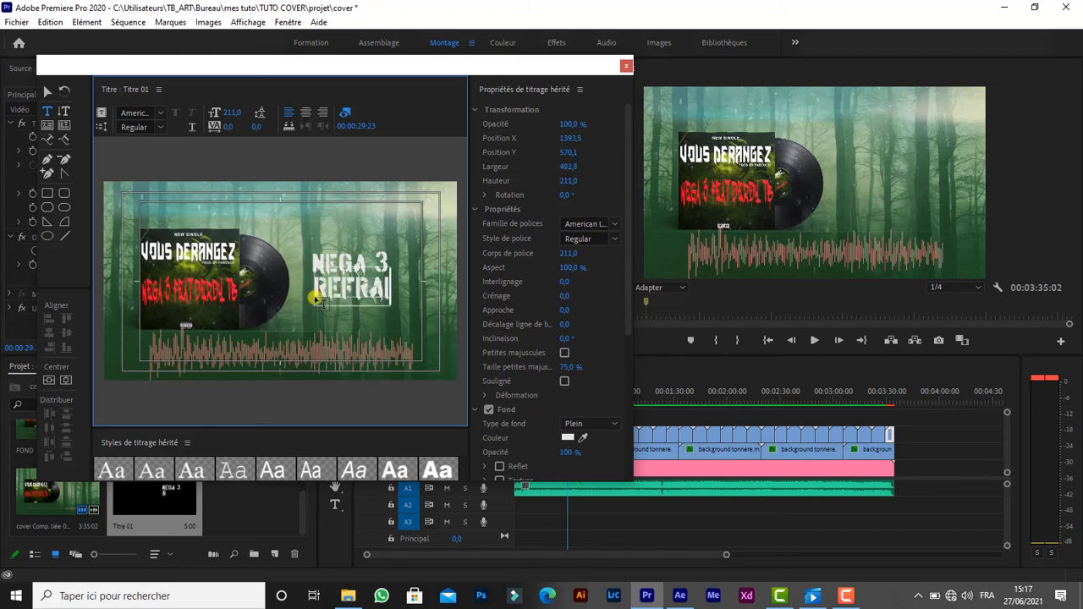
pyautogui.write('N')
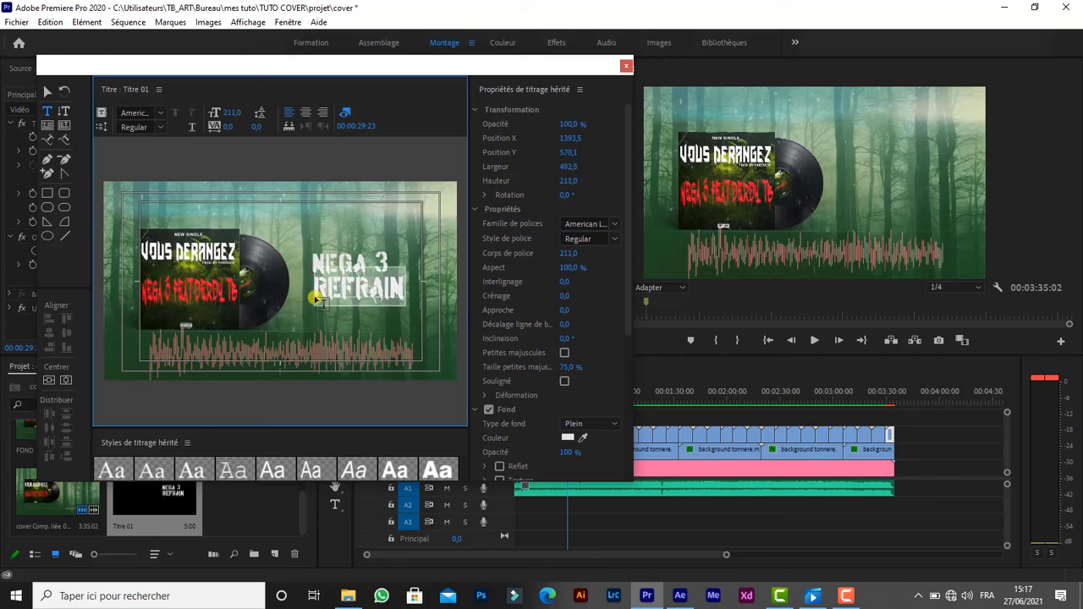
# Try the Alto font on the REFRAIN text, and set it to ARIZON instead.
pyautogui.click(610, 230)
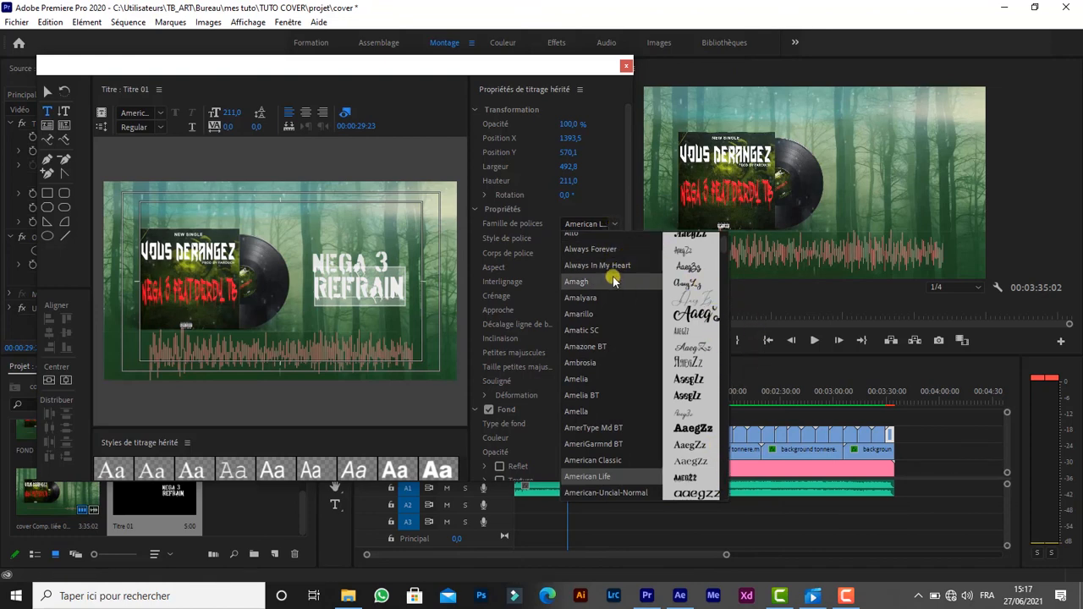
pyautogui.click(624, 234)
pyautogui.click(615, 224)
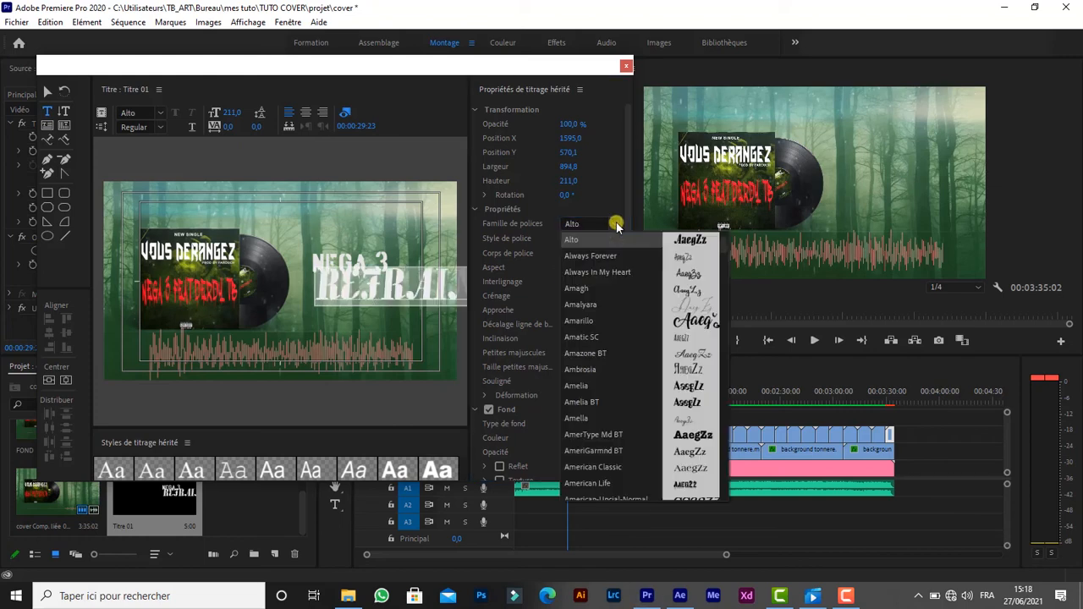
pyautogui.scroll(5, 722, 250)
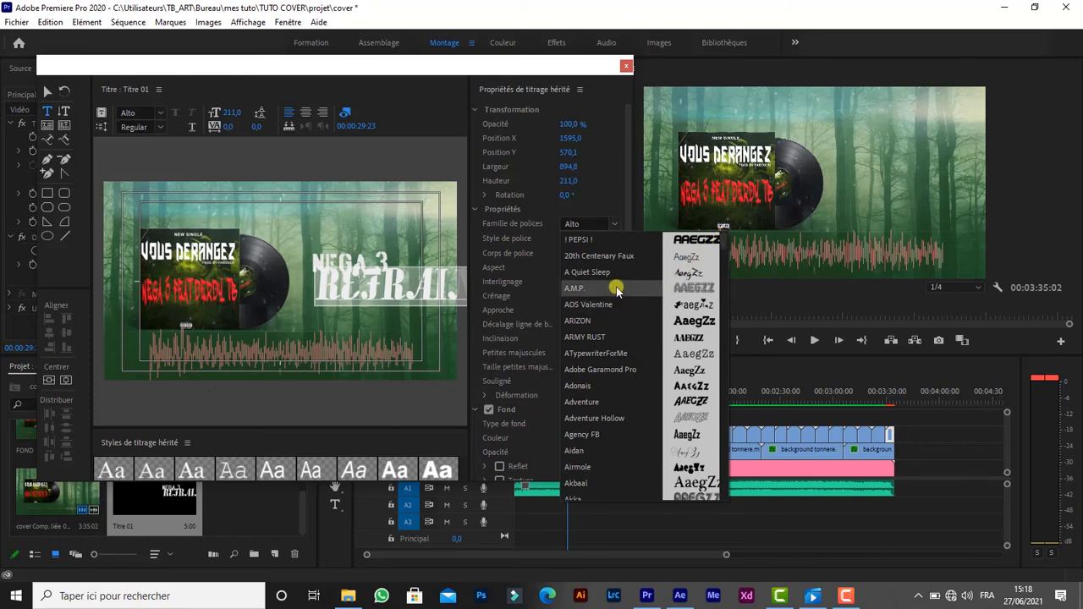
pyautogui.click(610, 321)
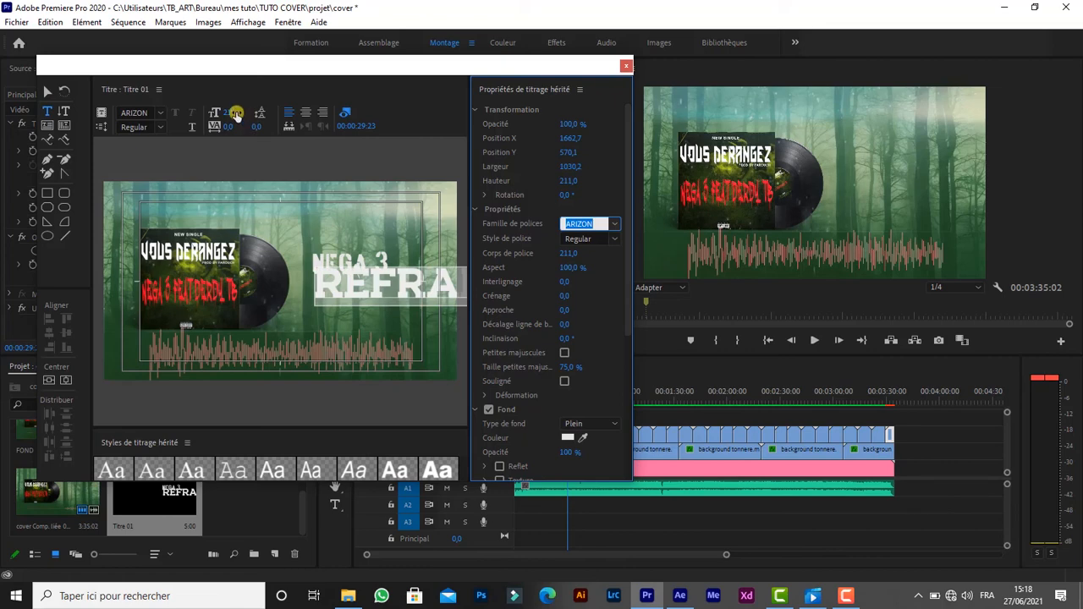
# Reduce the REFRAIN text to size 80 and position it below NEGA 3 at about X 1311.9, Y 605.6.
pyautogui.moveTo(236, 113); pyautogui.dragTo(150, 125)
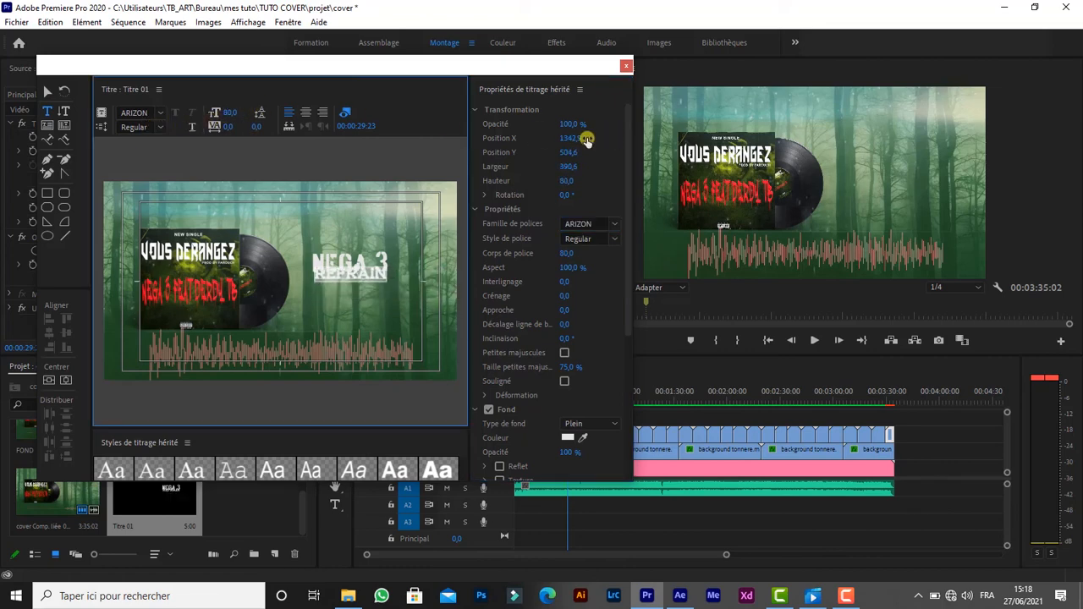
pyautogui.moveTo(572, 140); pyautogui.dragTo(638, 160)
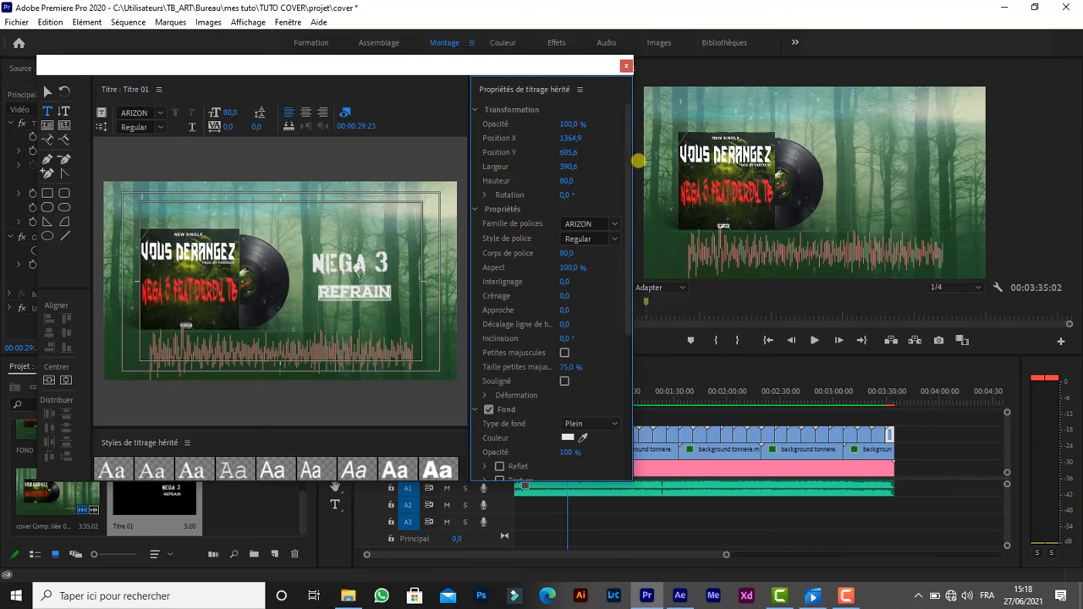
pyautogui.moveTo(575, 142); pyautogui.dragTo(542, 158)
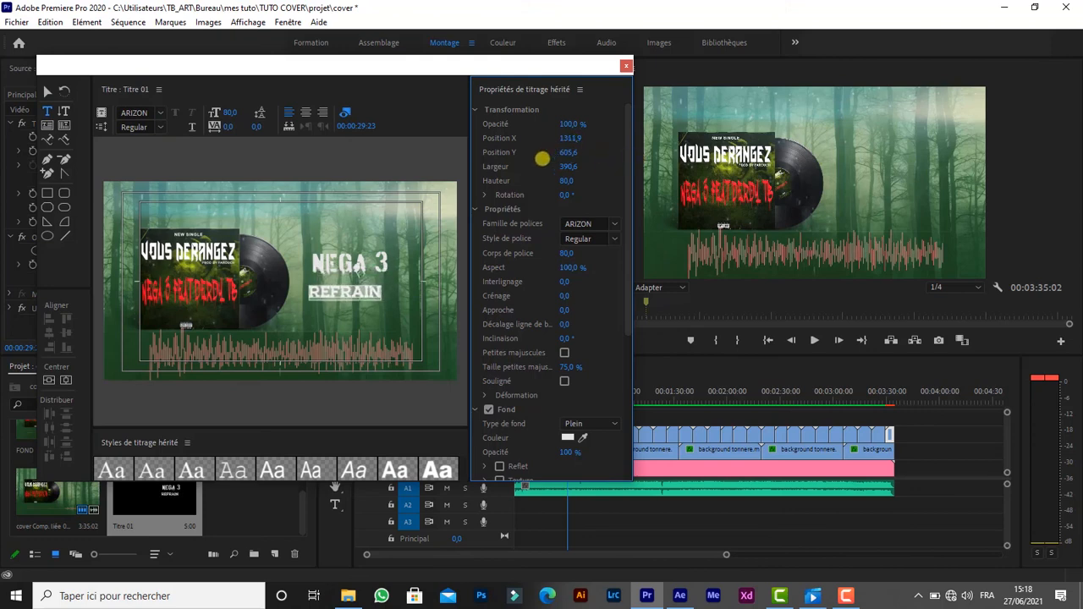
# Fill the NEGA 3 text with the red sampled from the lettering on the cover artwork.
pyautogui.click(341, 269)
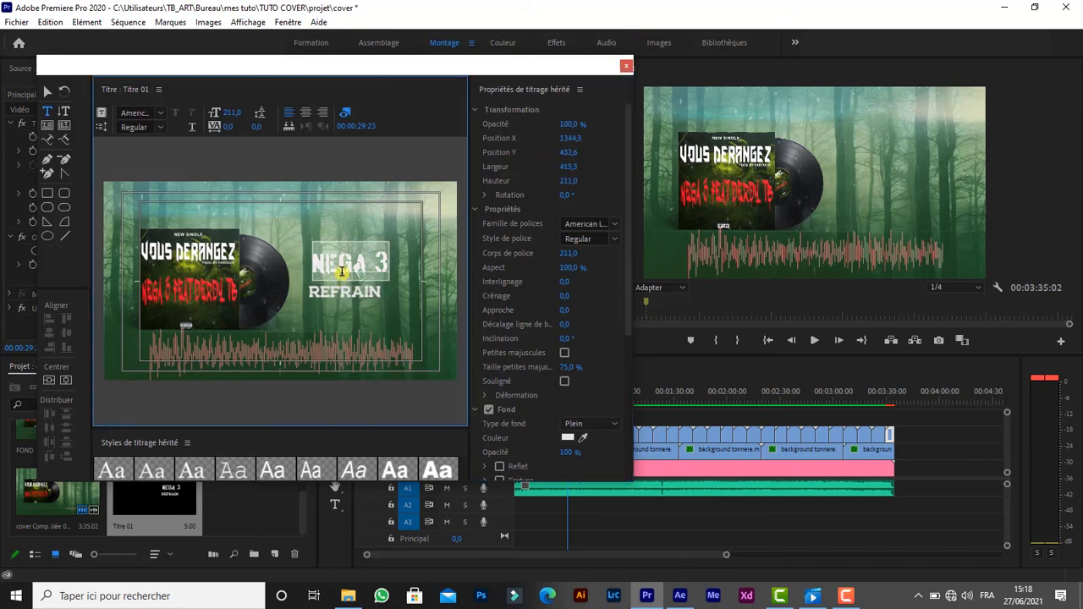
pyautogui.click(582, 438)
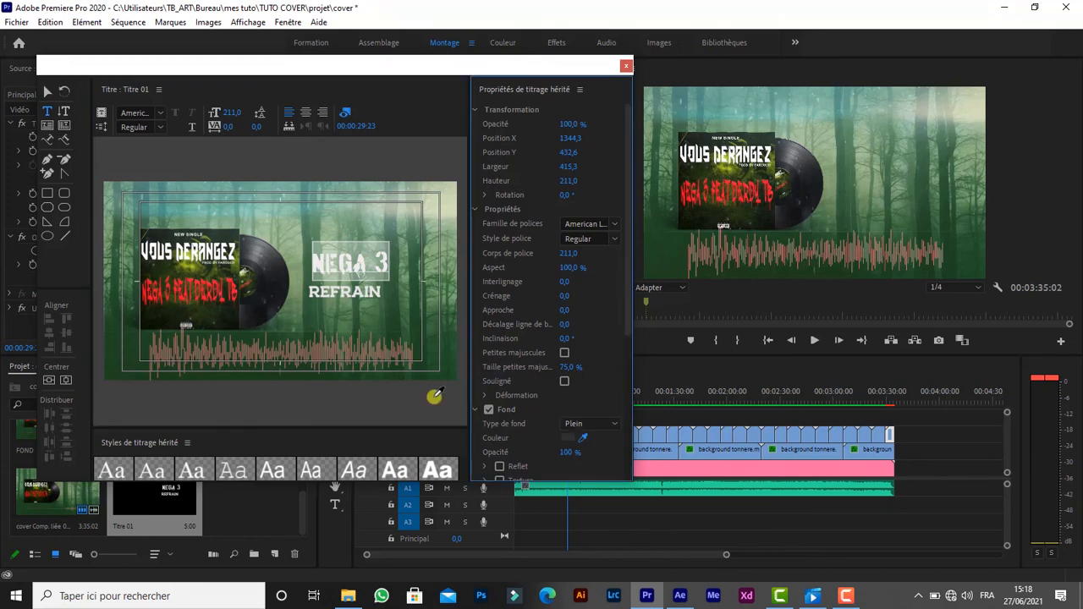
pyautogui.click(206, 285)
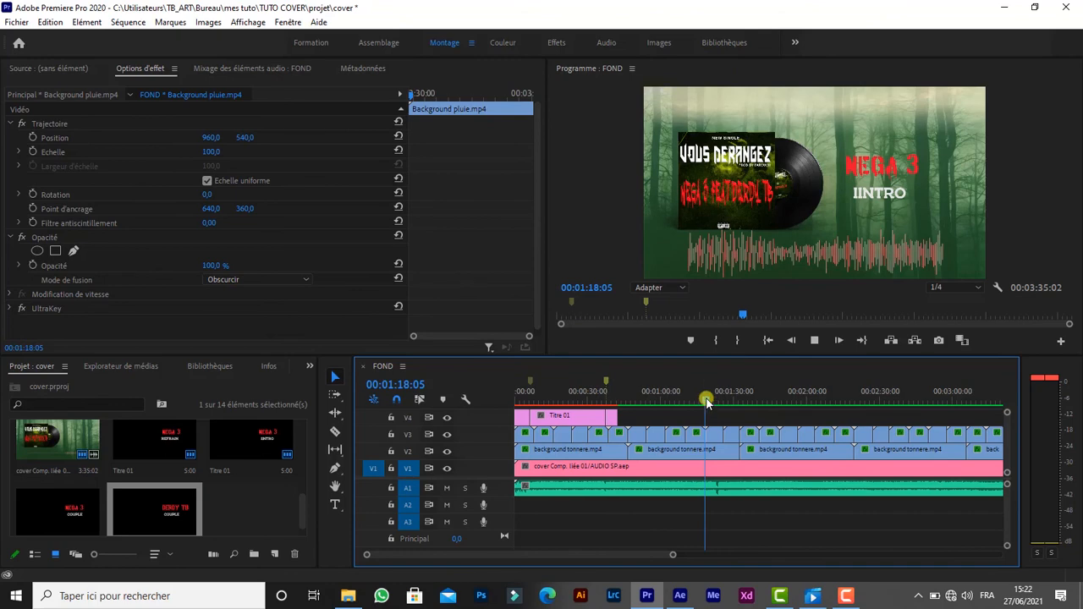
# Play the song to the end of the verse and extend the last title clip on V4 to 00:01:23:14.
pyautogui.moveTo(706, 399); pyautogui.dragTo(711, 398)
pyautogui.press('space')
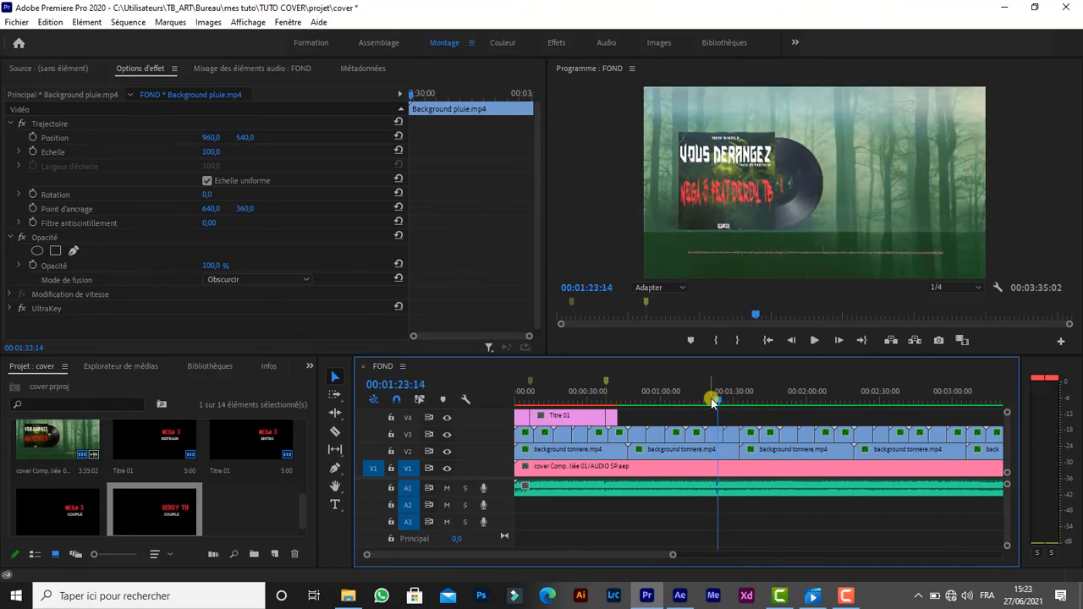
pyautogui.moveTo(617, 416); pyautogui.dragTo(717, 416)
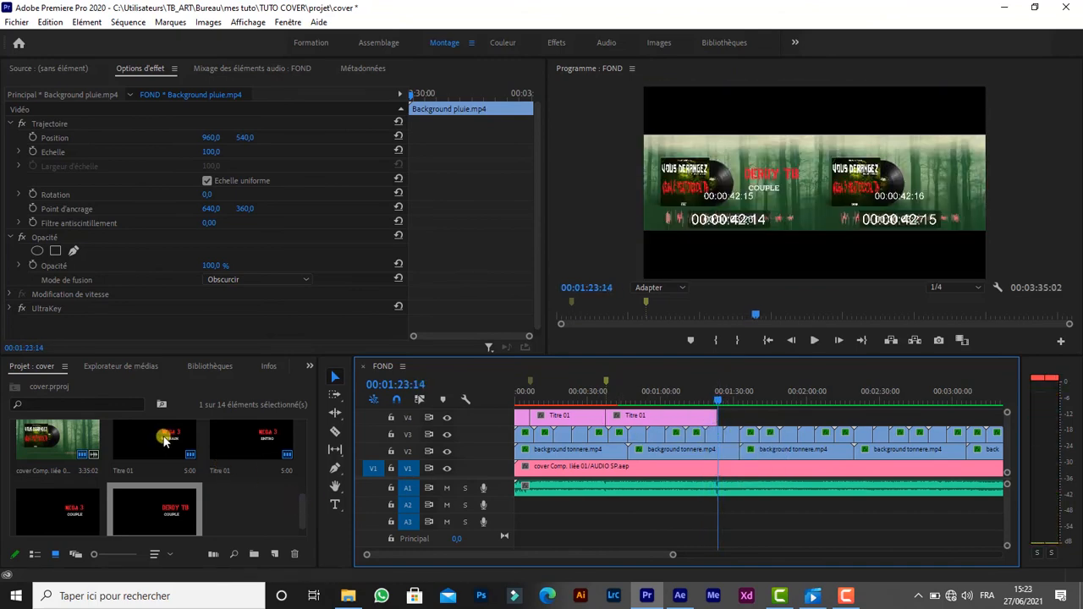
# Place the NEGA 3 REFRAIN title next on V4, lasting until 00:01:54:13, followed by the NEGA 3 COUPLE title.
pyautogui.moveTo(164, 440); pyautogui.dragTo(772, 421)
pyautogui.click(770, 394)
pyautogui.press('space')
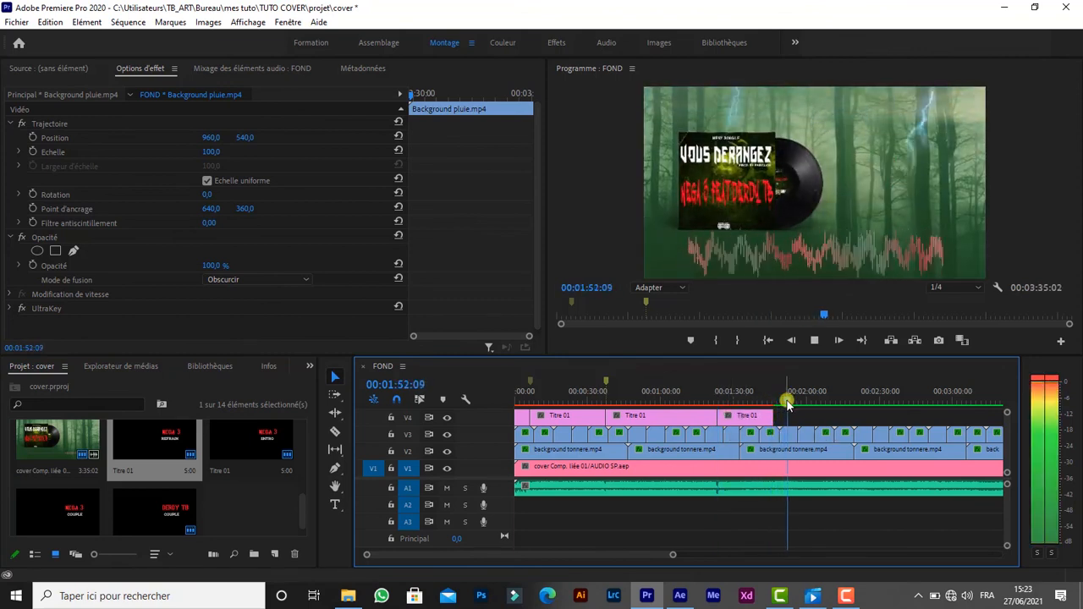
pyautogui.press('space')
pyautogui.moveTo(772, 417); pyautogui.dragTo(804, 416)
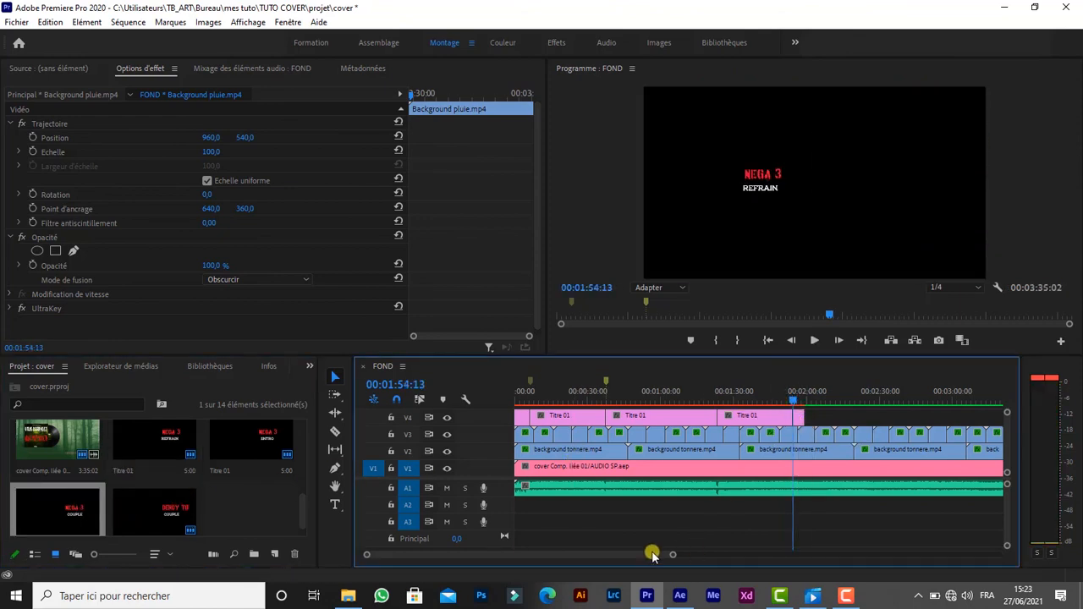
# Play the song to find where the verse ends and extend the NEGA 3 COUPLE title on V4 to 00:02:24:12.
pyautogui.moveTo(653, 554); pyautogui.dragTo(679, 544)
pyautogui.moveTo(820, 389); pyautogui.dragTo(756, 398)
pyautogui.press('space')
pyautogui.click(776, 397)
pyautogui.press('space')
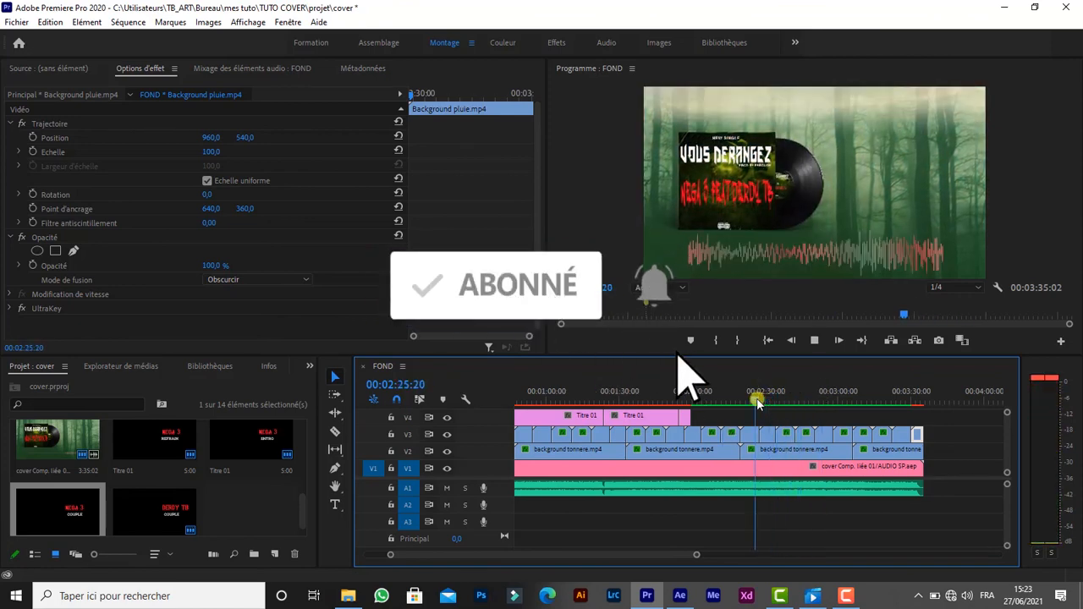
pyautogui.click(743, 400)
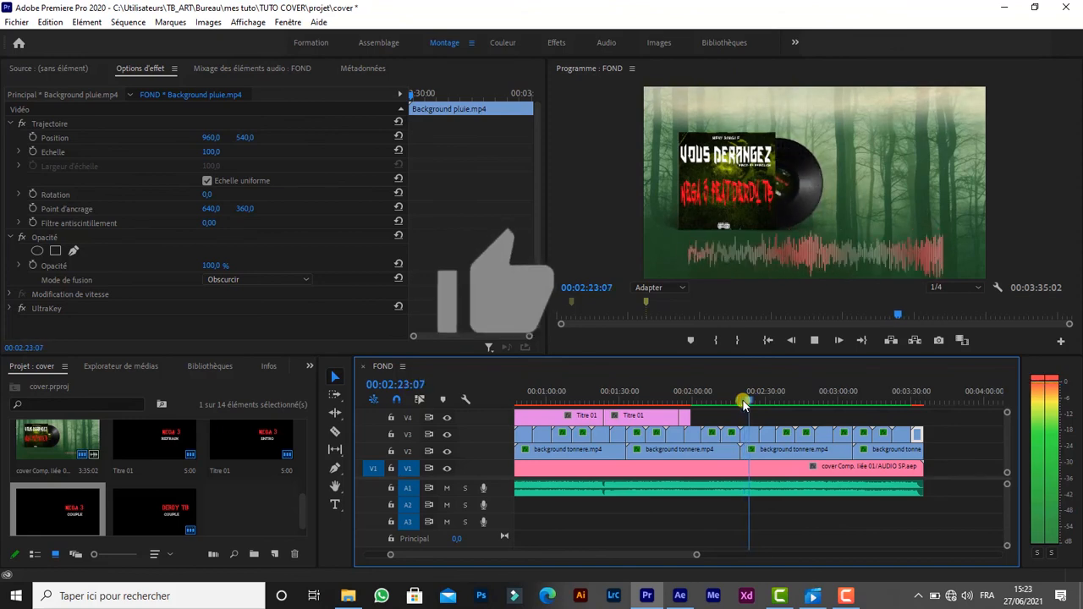
pyautogui.press('space')
pyautogui.moveTo(689, 417); pyautogui.dragTo(750, 421)
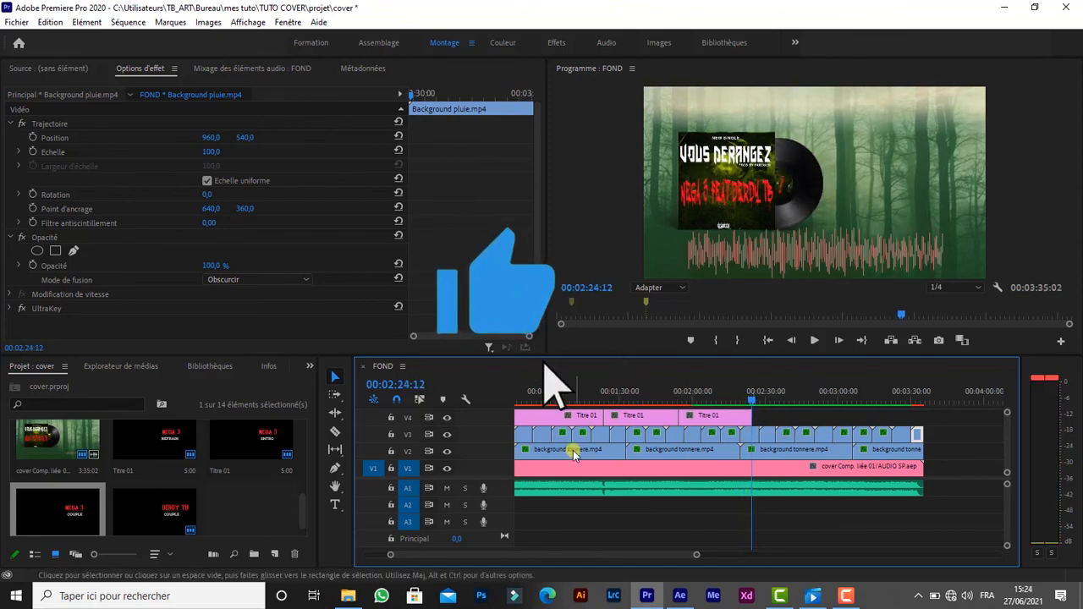
# Place the NEGA 3 REFRAIN title after the COUPLE title on V4 and extend it to the chorus end at about 00:02:54.
pyautogui.moveTo(170, 442); pyautogui.dragTo(786, 422)
pyautogui.click(787, 401)
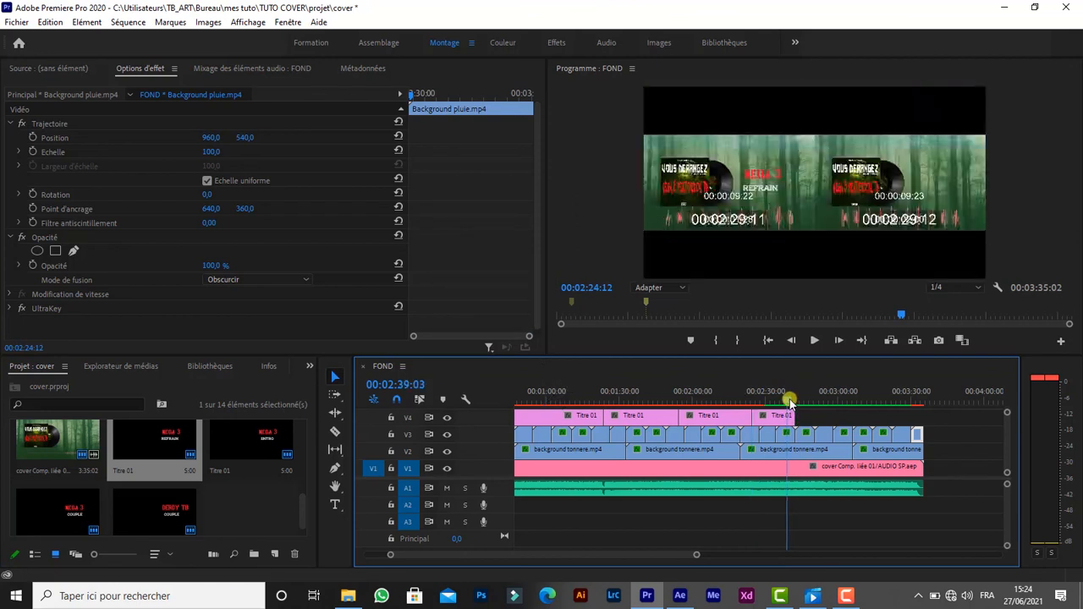
pyautogui.press('space')
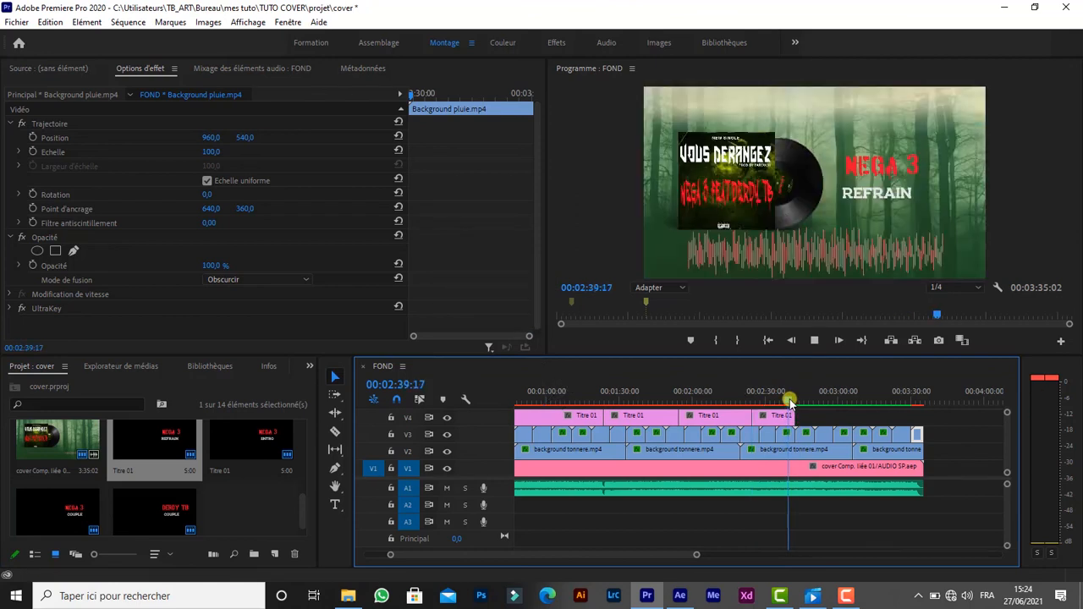
pyautogui.click(803, 401)
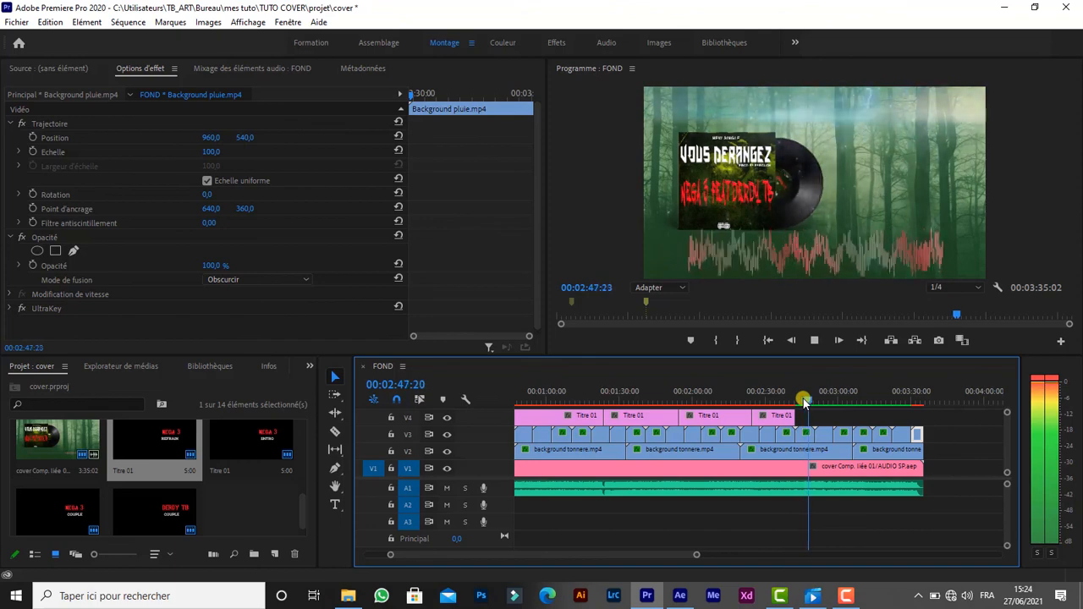
pyautogui.click(828, 401)
pyautogui.click(823, 402)
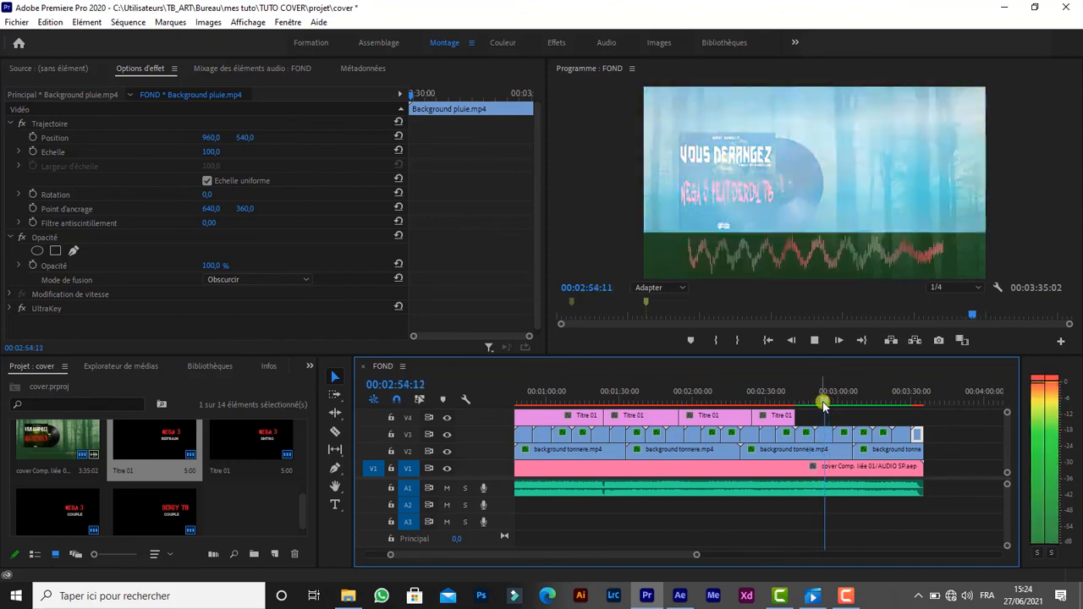
pyautogui.press('space')
pyautogui.moveTo(798, 416); pyautogui.dragTo(825, 415)
pyautogui.moveTo(696, 555); pyautogui.dragTo(537, 556)
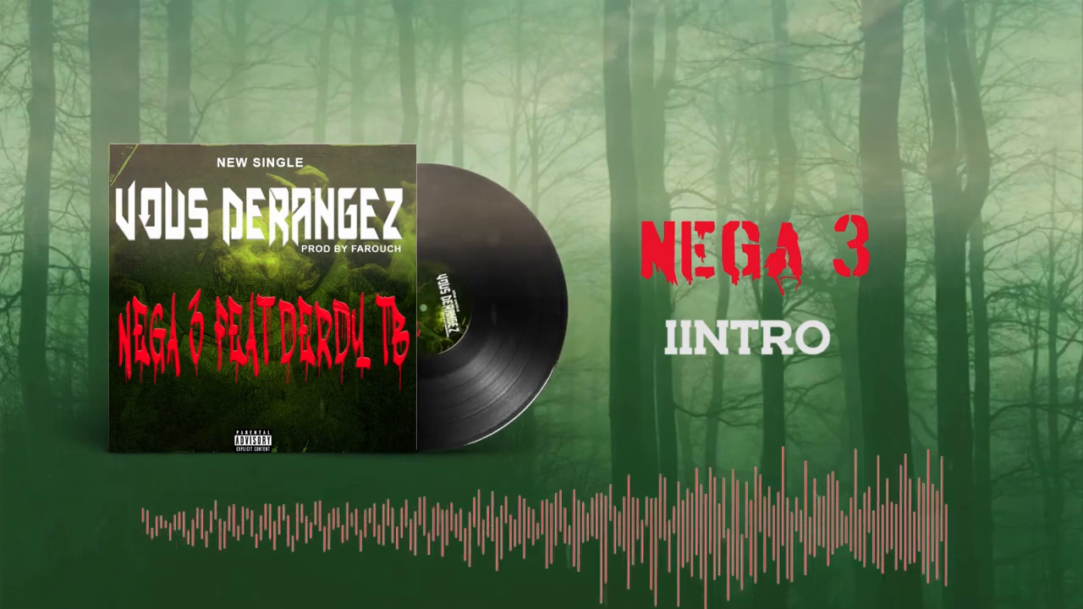